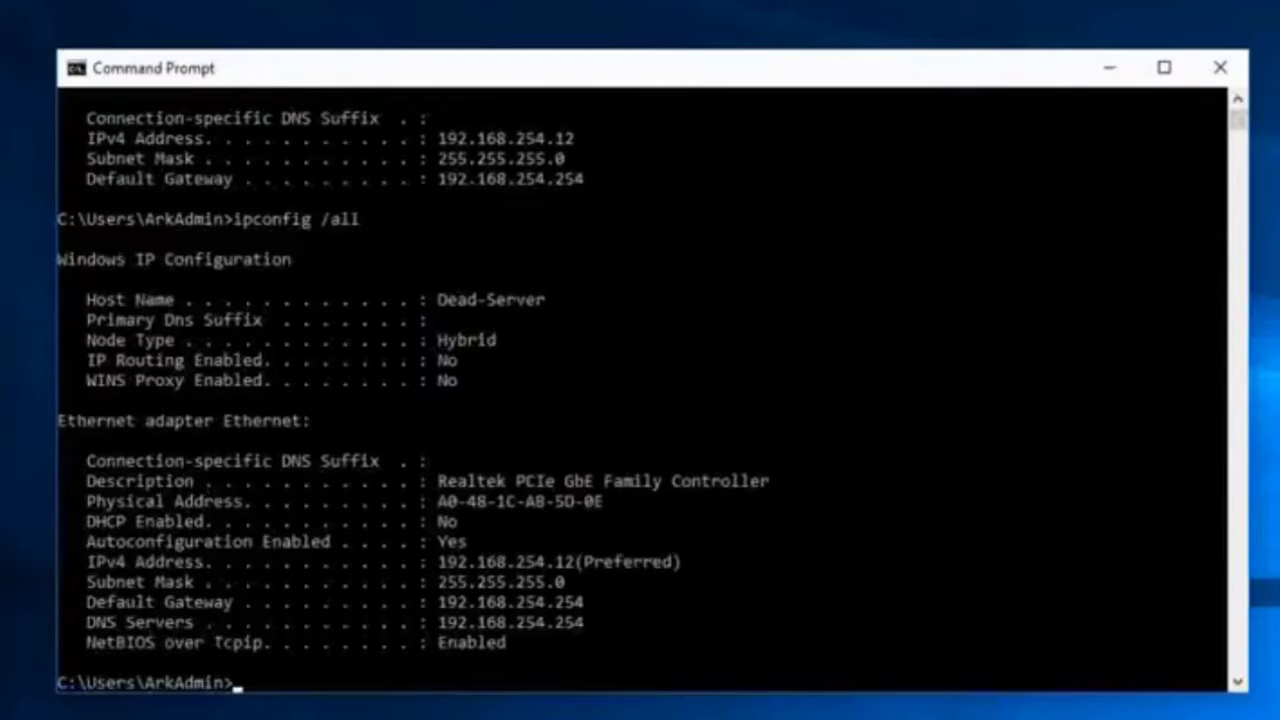
Step: Open the Windows Ethernet network settings, check the Network 2 profile, and bring up the list of network adapters
key("super")
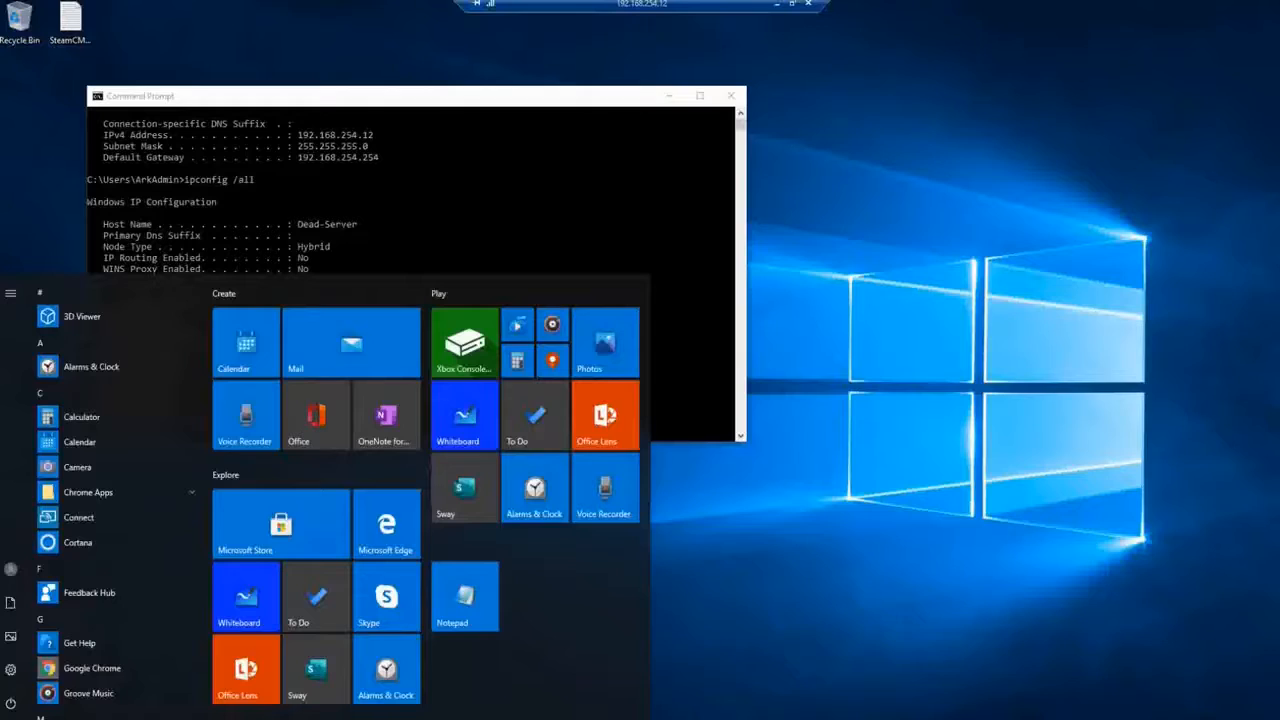
left_click(10, 669)
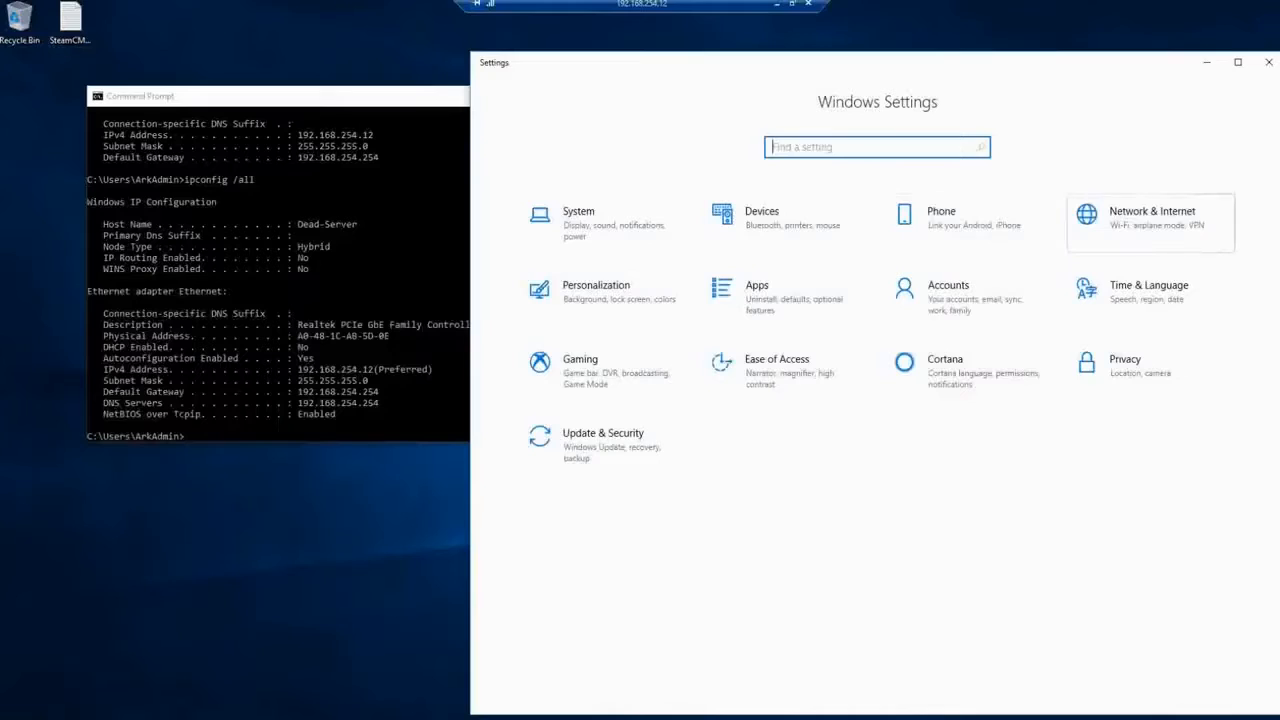
left_click(1095, 212)
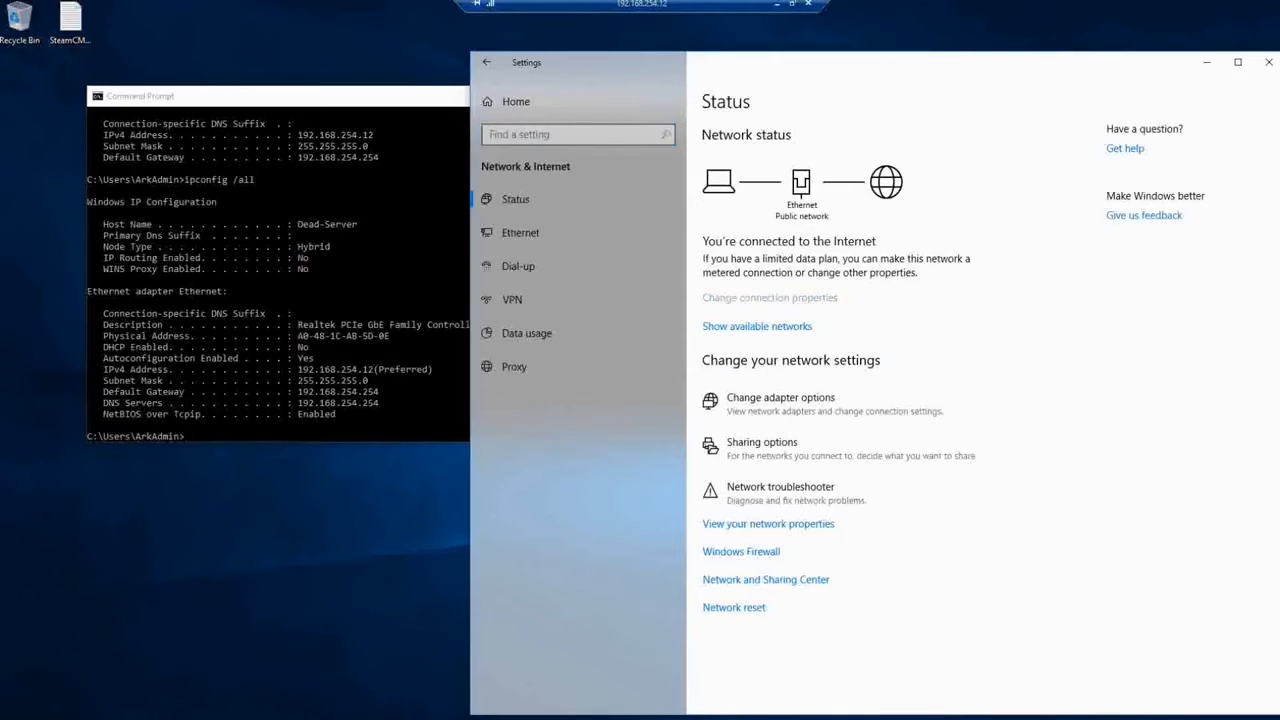
left_click(520, 232)
left_click(745, 150)
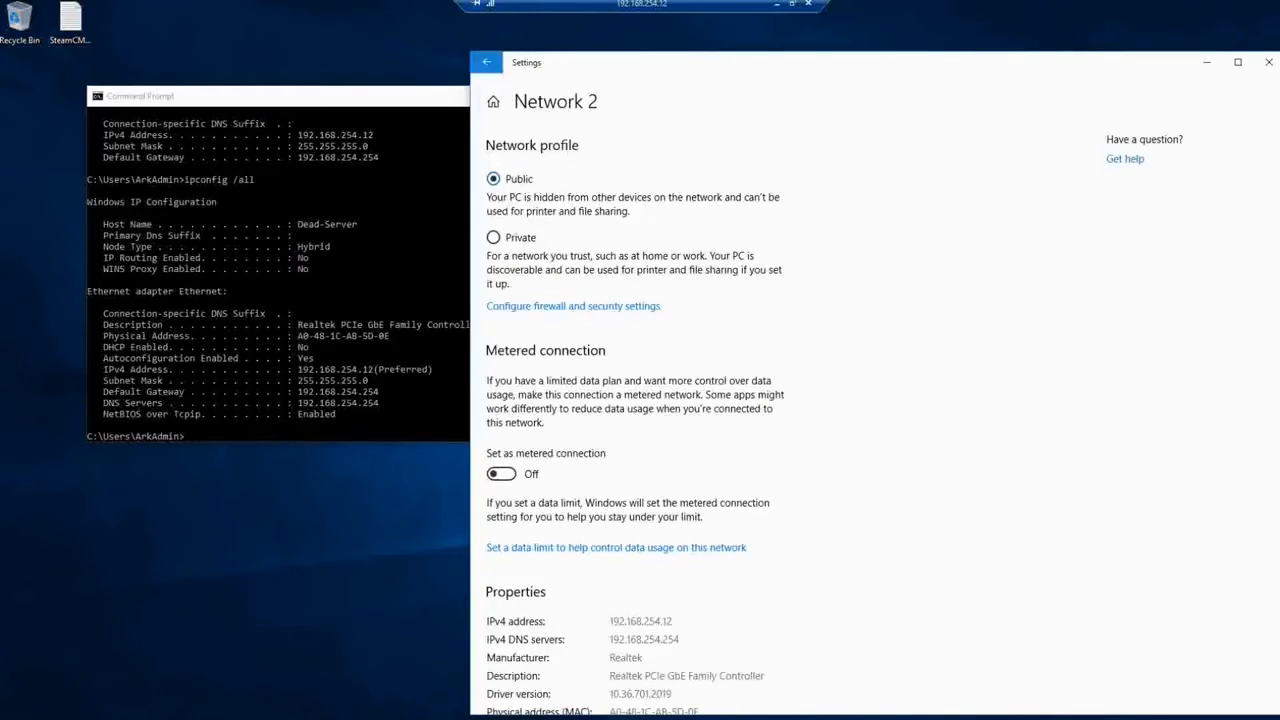
left_click(486, 62)
left_click(1160, 148)
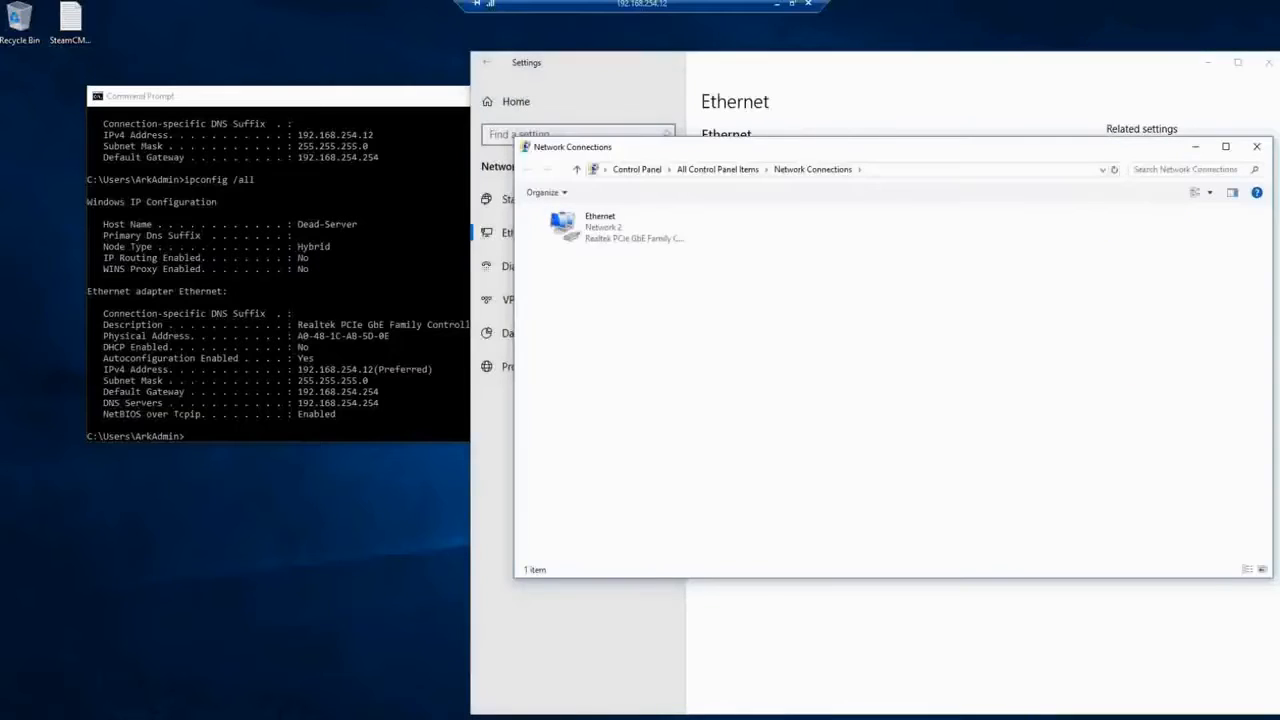
Step: Open the Ethernet adapter's Internet Protocol Version 4 properties and enter 192 as the first part of the default gateway
right_click(608, 230)
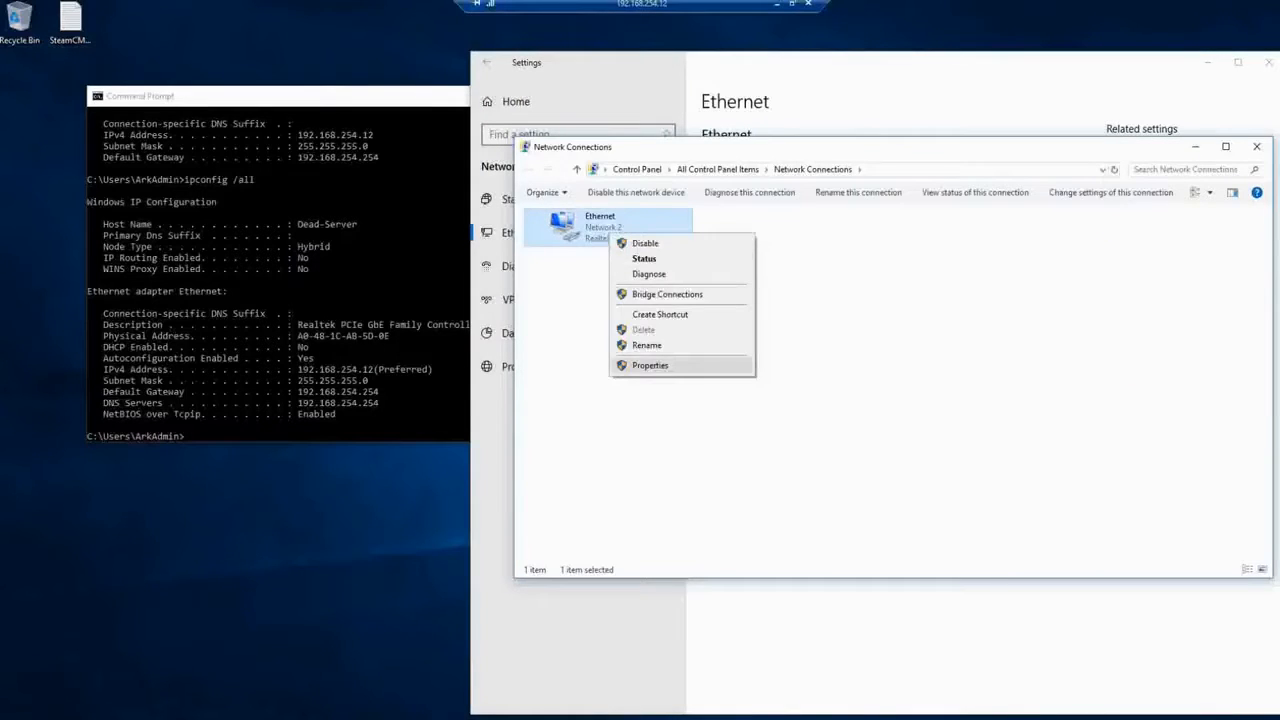
left_click(650, 365)
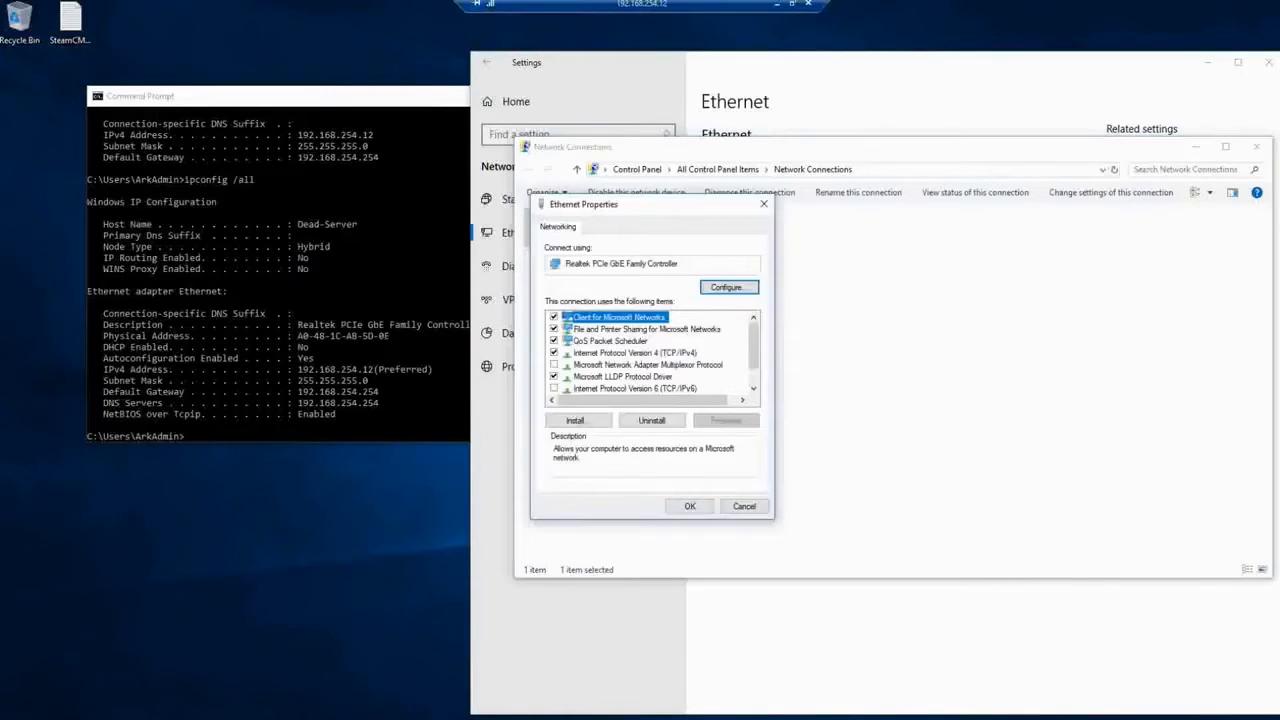
double_click(634, 352)
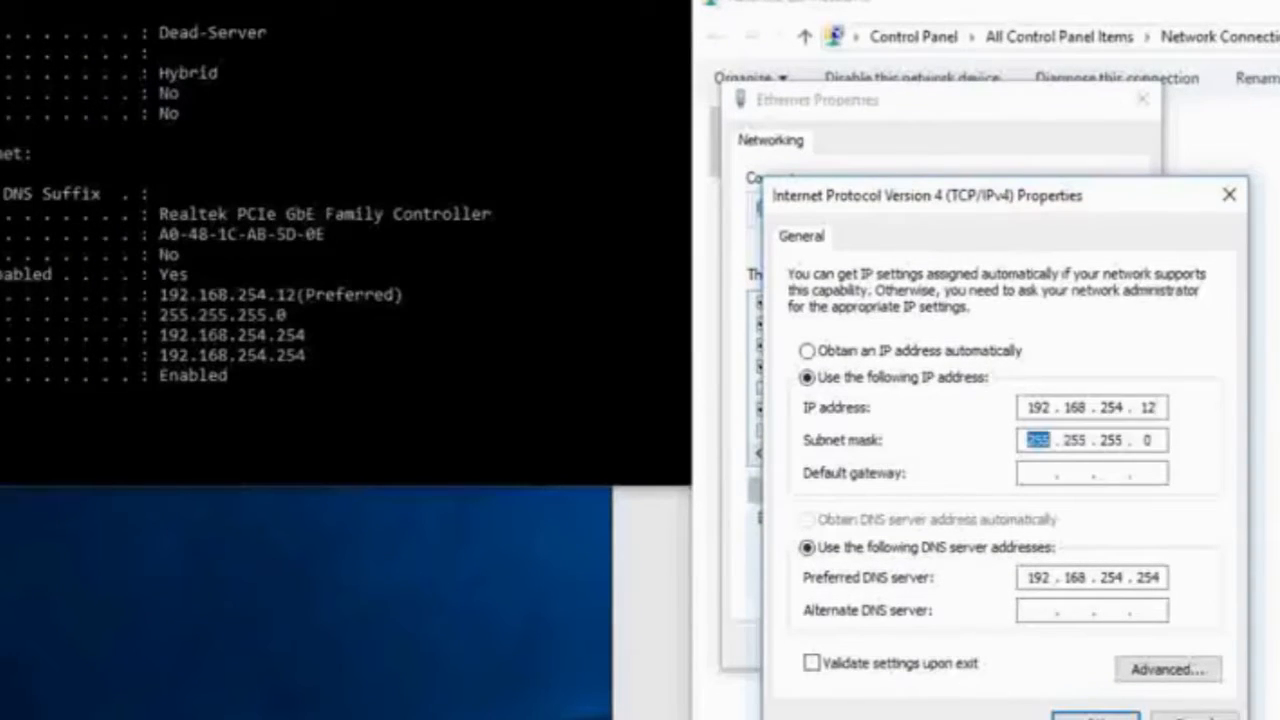
left_click(1038, 472)
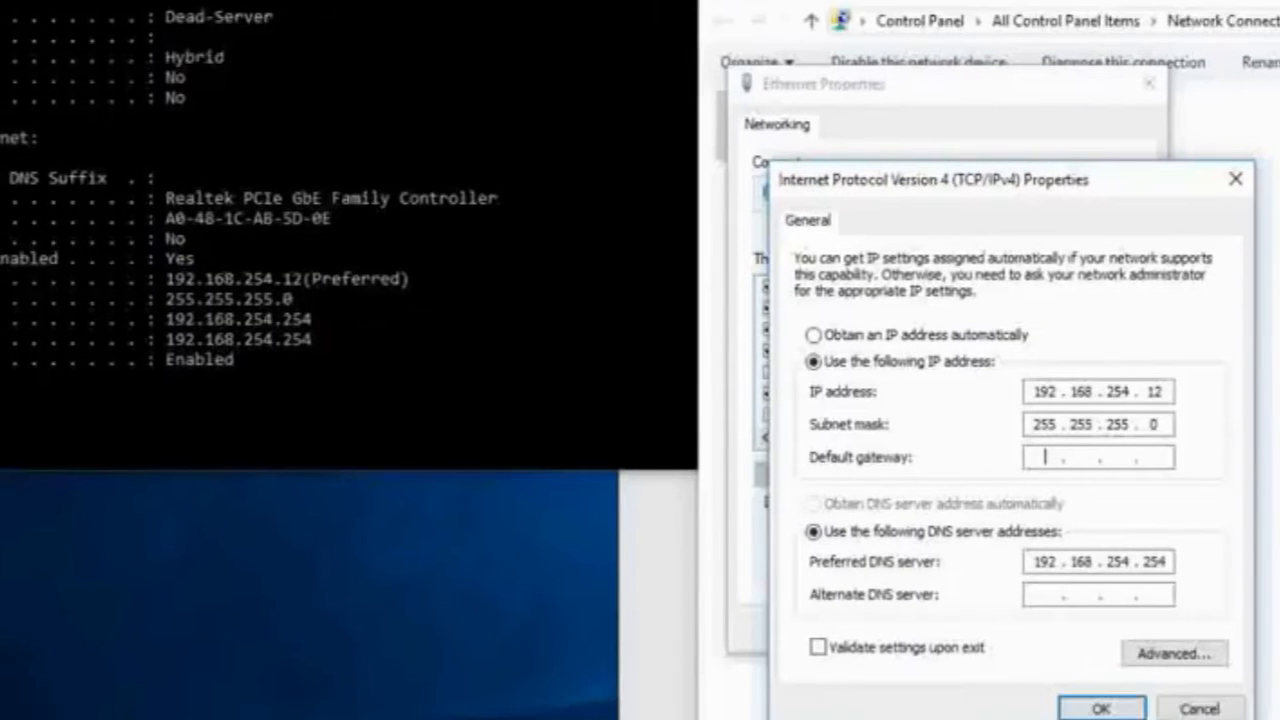
type("192")
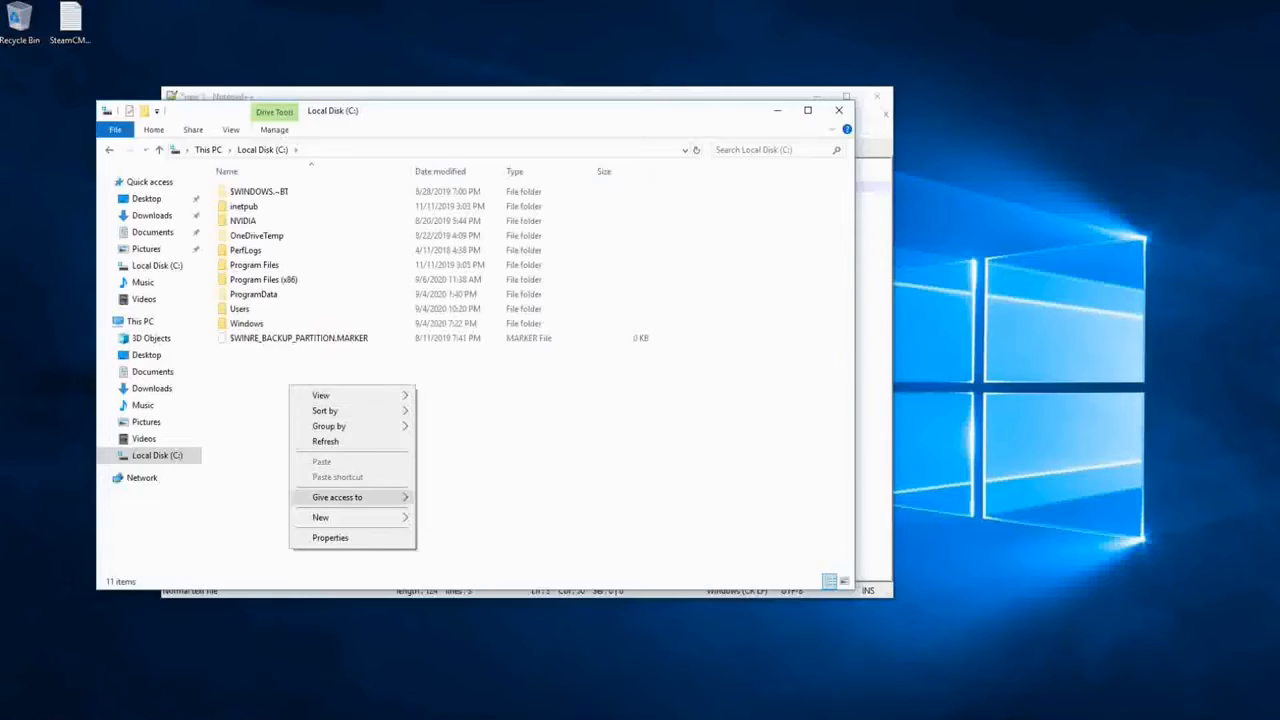
Step: Create a folder named Ded_Server in the root of the C: drive
left_click(455, 520)
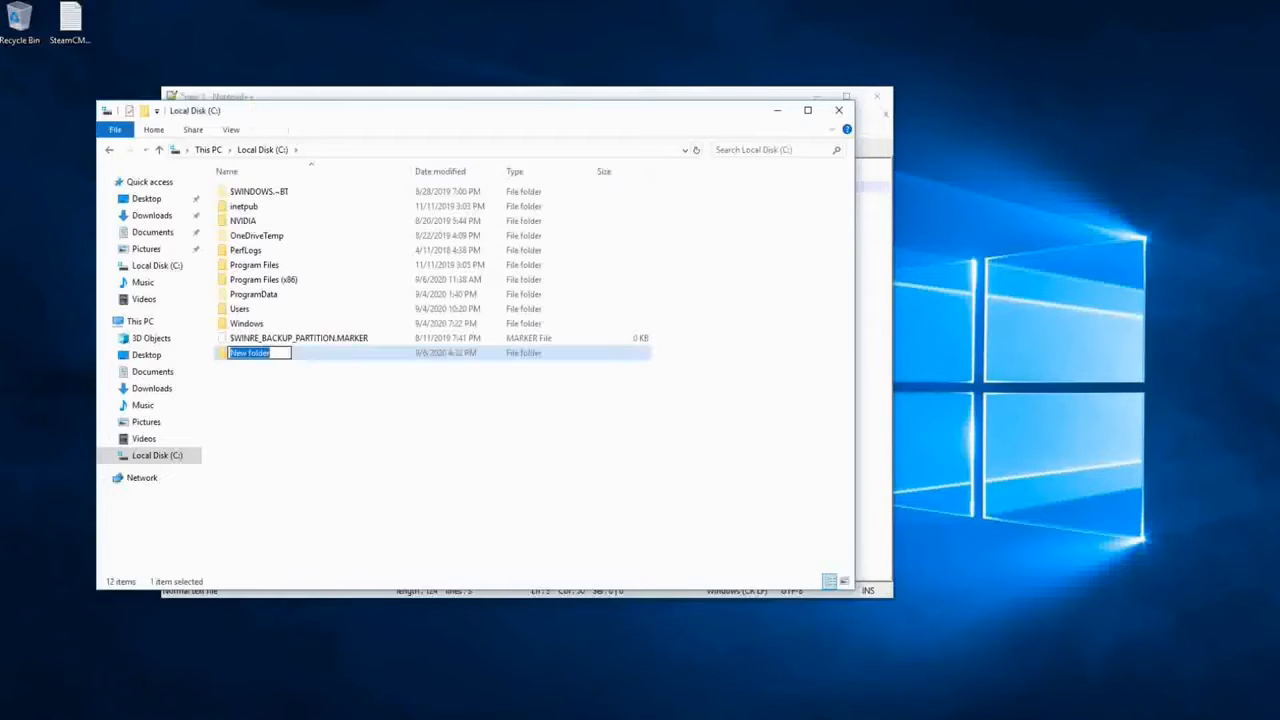
type("Ded_Server")
key("Return")
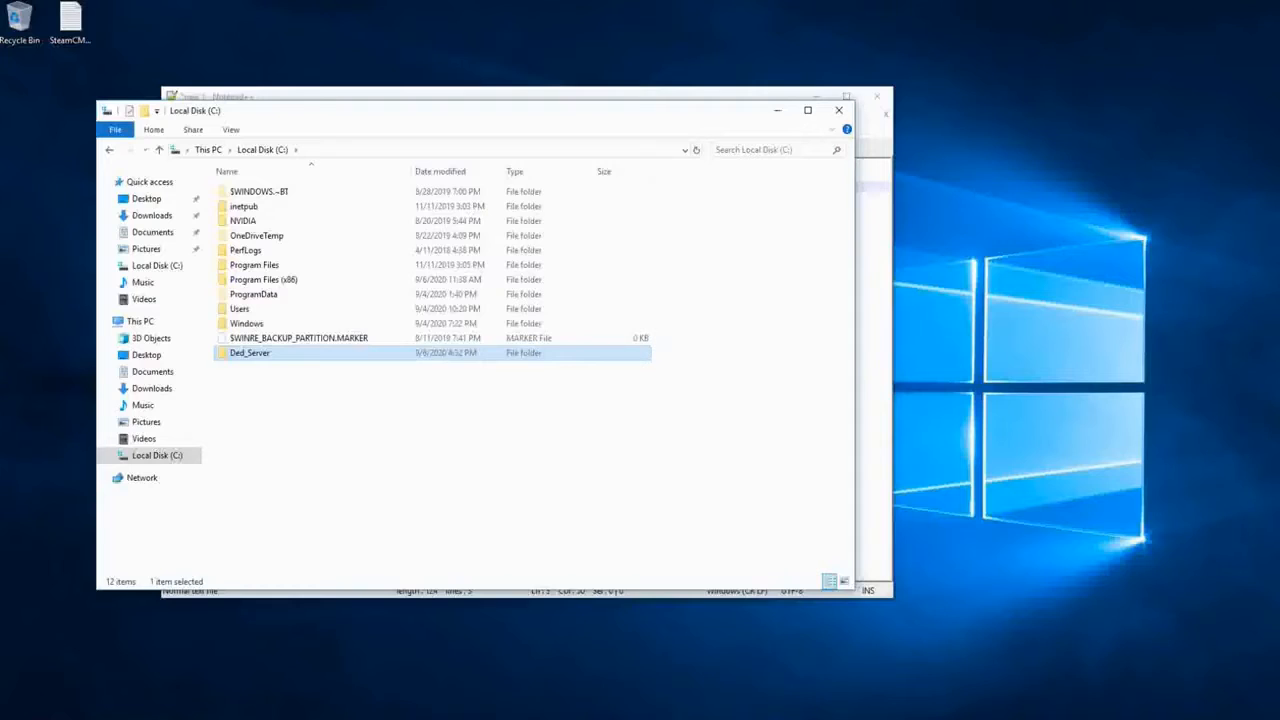
Step: Open the Ded_Server folder and create a subfolder named SteamCMD in it
key("Return")
key("ctrl+shift+n")
type("SteamCMD")
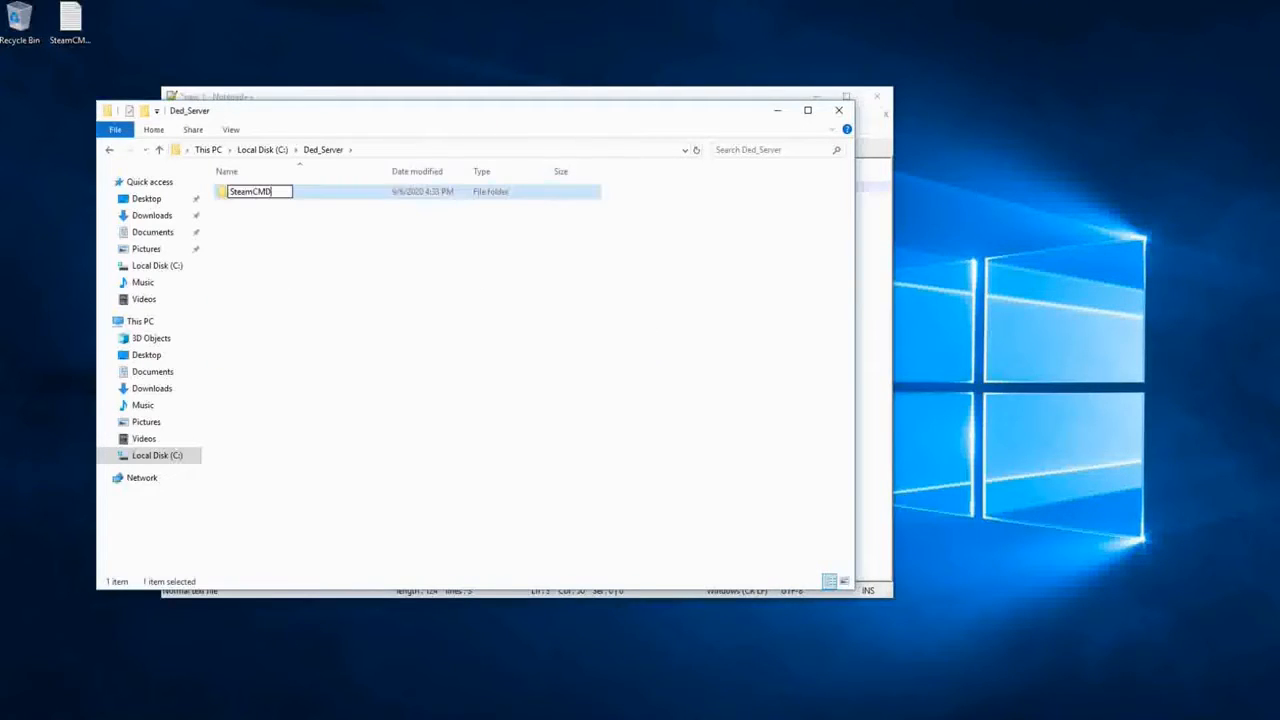
key("Return")
Step: Create a second subfolder named 7DTD in Ded_Server beside the SteamCMD folder
right_click(397, 370)
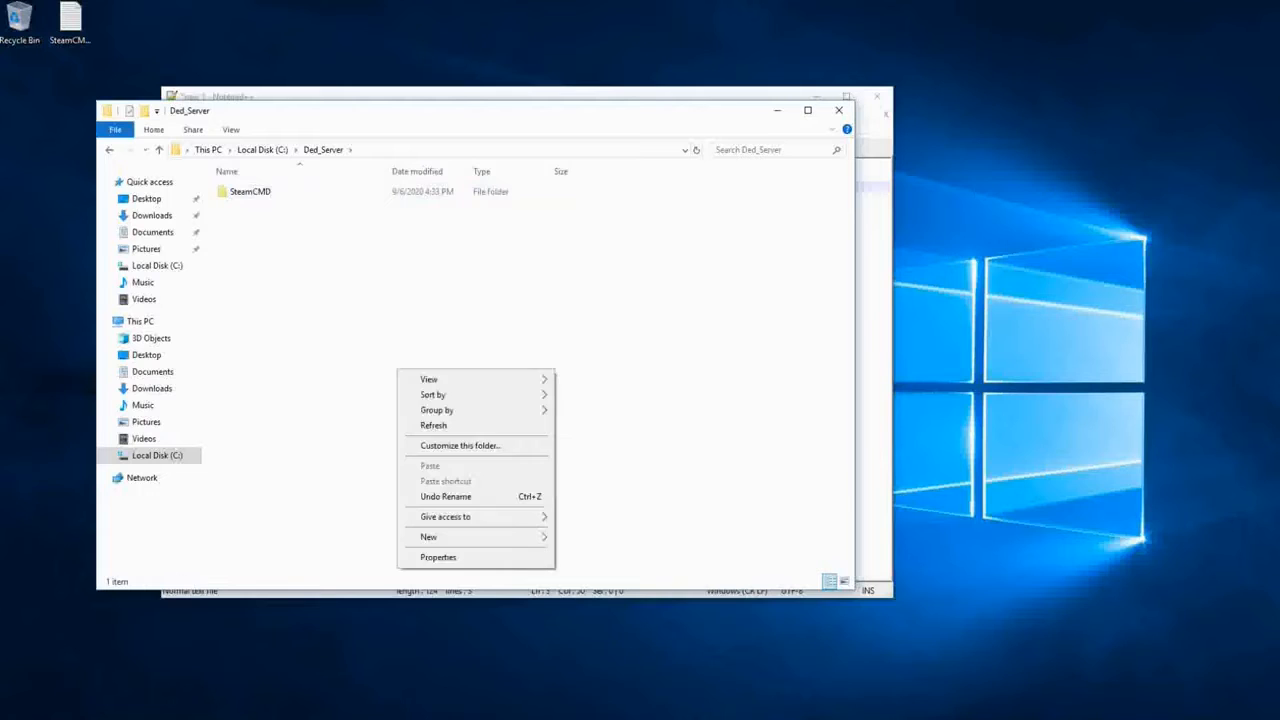
mouse_move(460, 516)
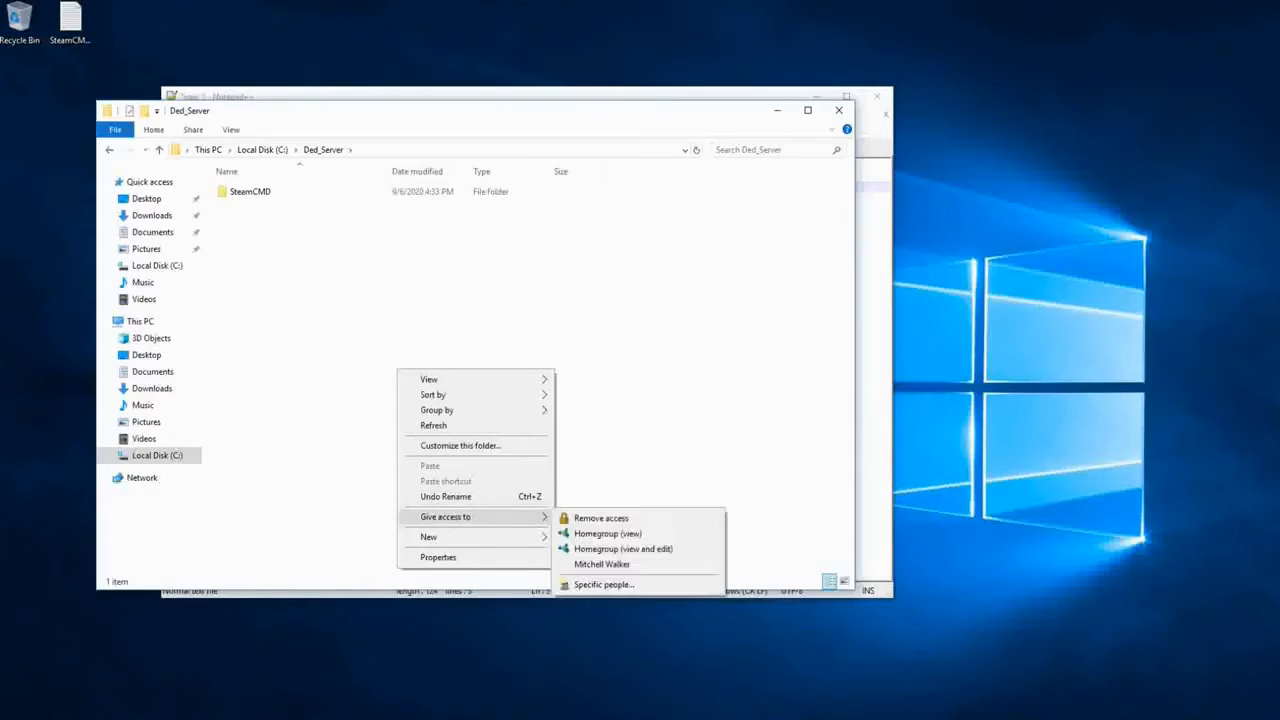
left_click(590, 537)
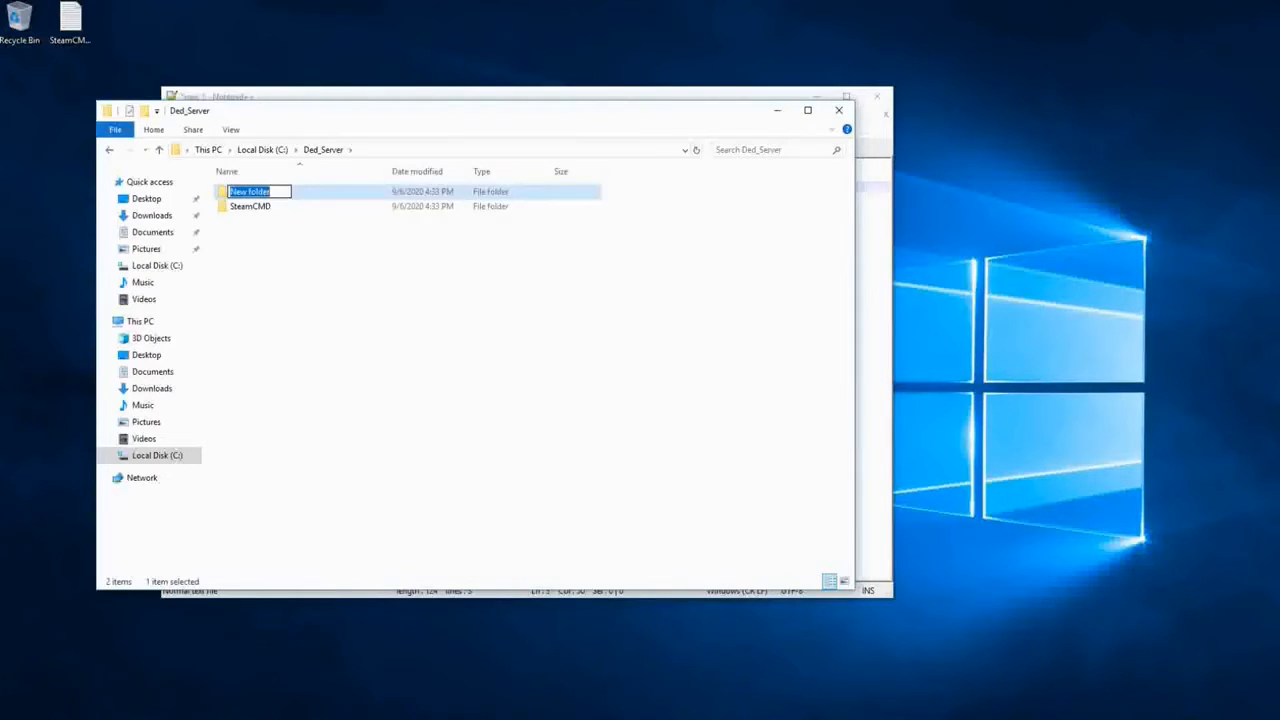
key("BackSpace")
key("alt+Tab")
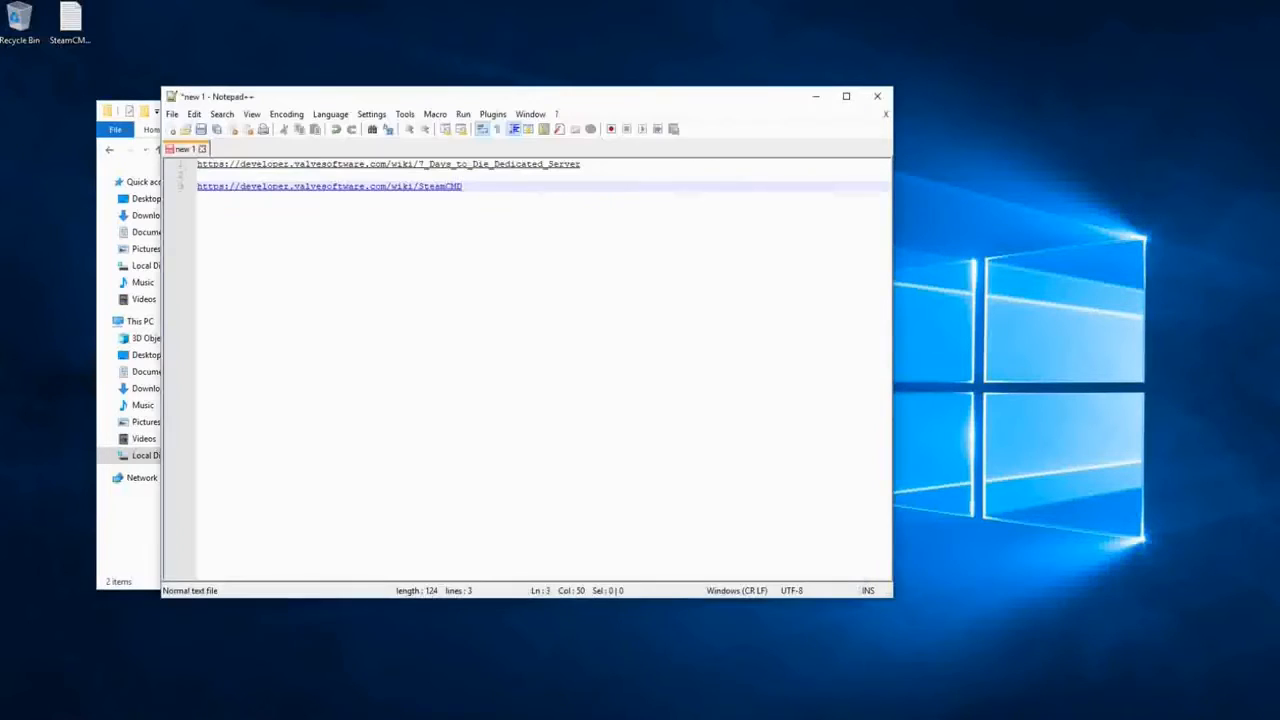
key("ctrl+shift+Left")
key("ctrl+shift+Left")
key("ctrl+shift+Left")
key("ctrl+shift+Left")
key("ctrl+shift+Left")
key("ctrl+shift+Left")
key("ctrl+shift+Left")
key("ctrl+shift+Left")
key("ctrl+shift+Left")
key("ctrl+shift+Left")
key("ctrl+shift+Left")
key("ctrl+shift+Left")
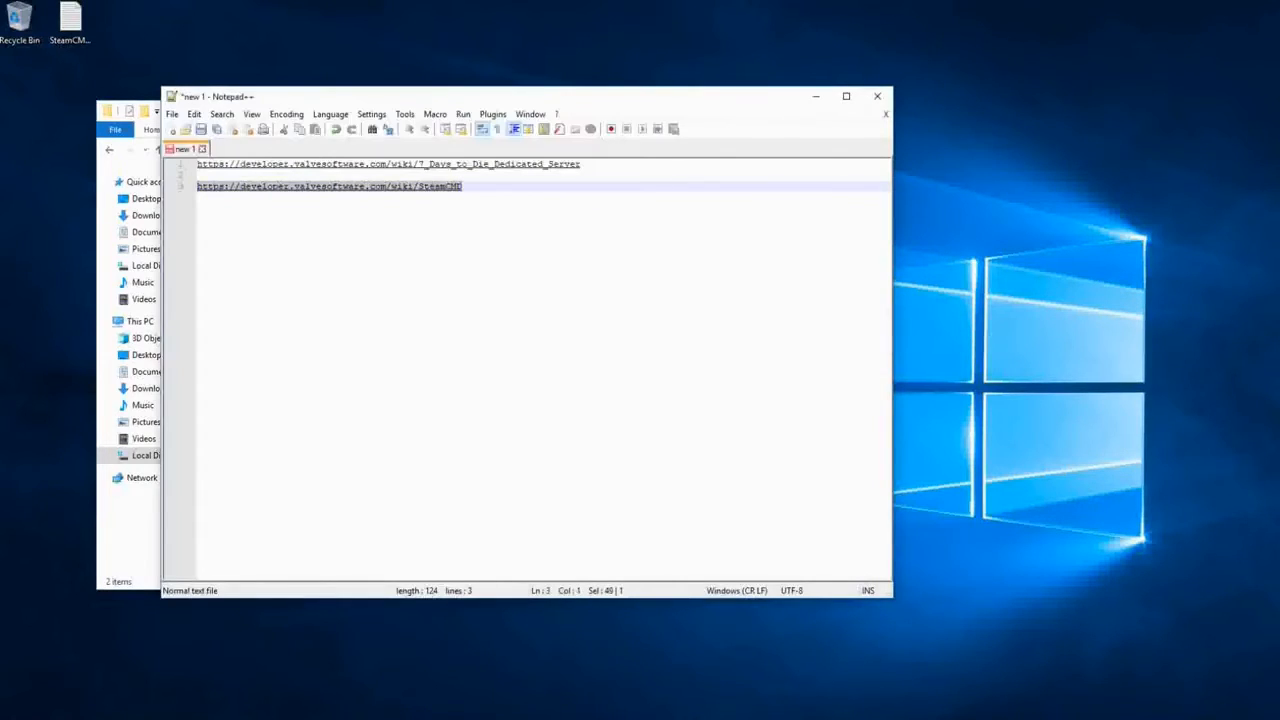
right_click(198, 185)
left_click(240, 208)
left_click(816, 96)
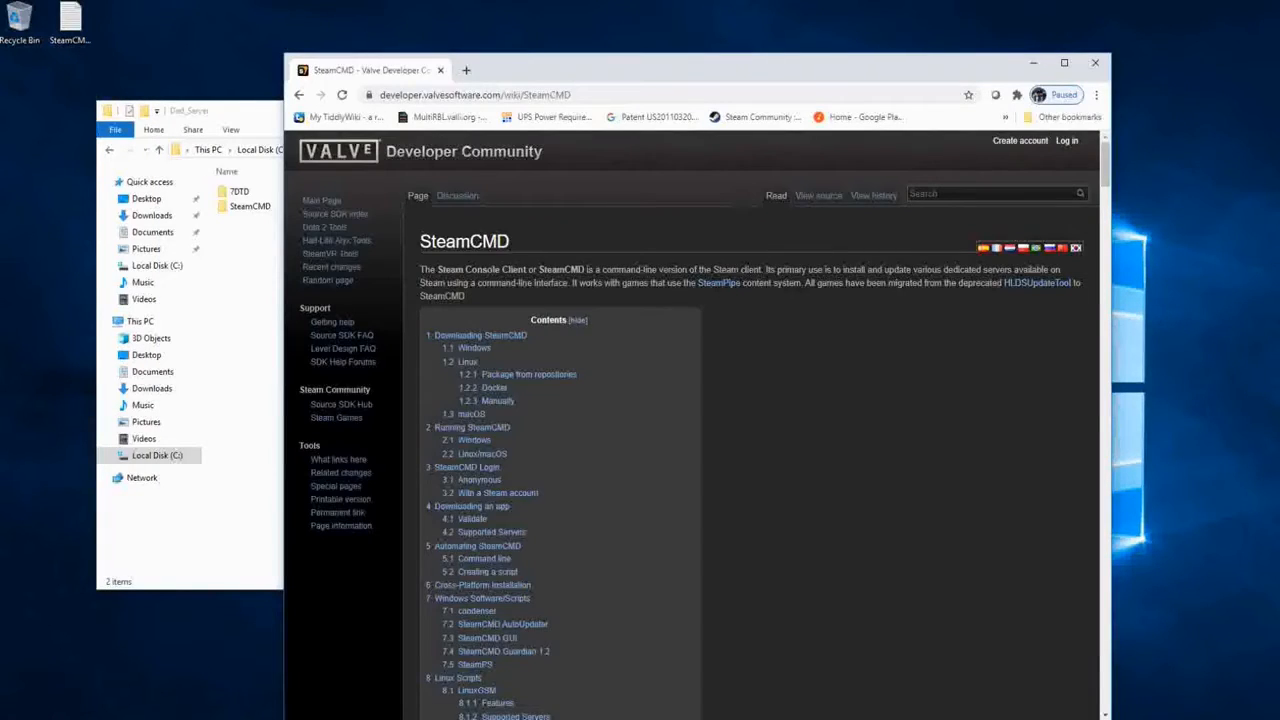
Step: Download the Windows version of SteamCMD from the wiki page and extract steamcmd.zip to the default steamcmd folder in Downloads
scroll(700, 420, "down", 7)
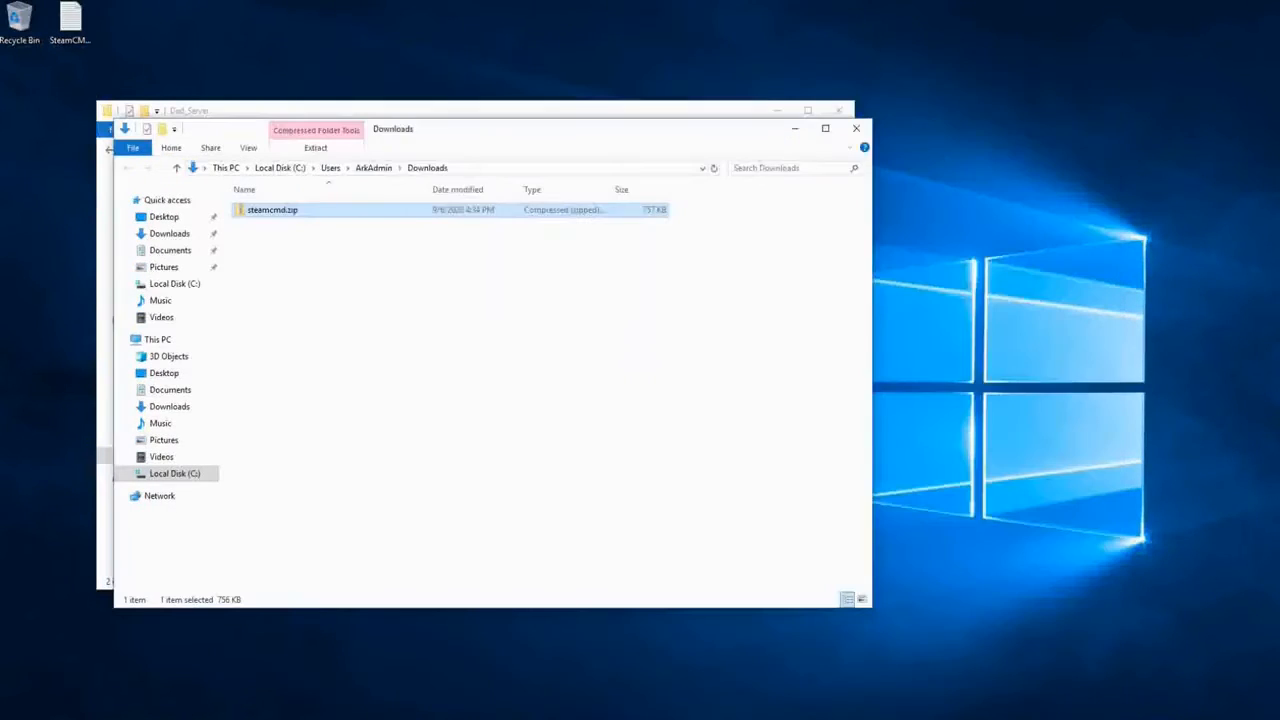
right_click(285, 210)
left_click(328, 256)
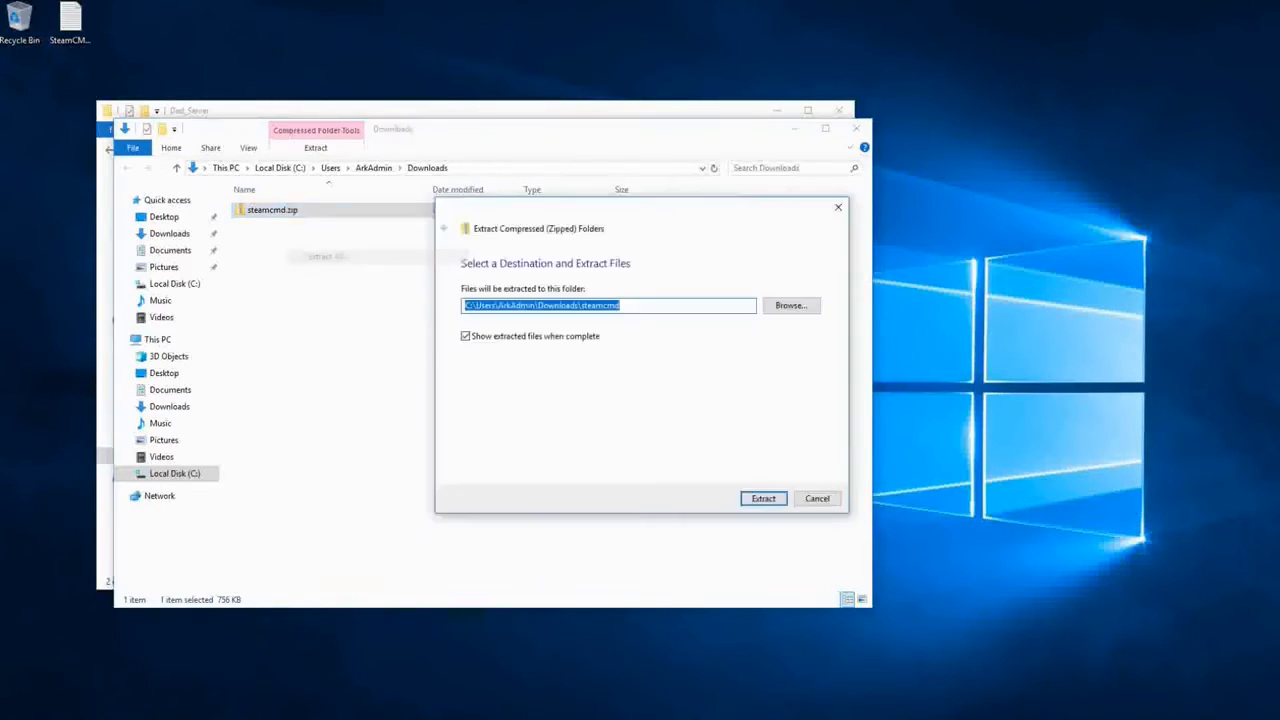
left_click(760, 497)
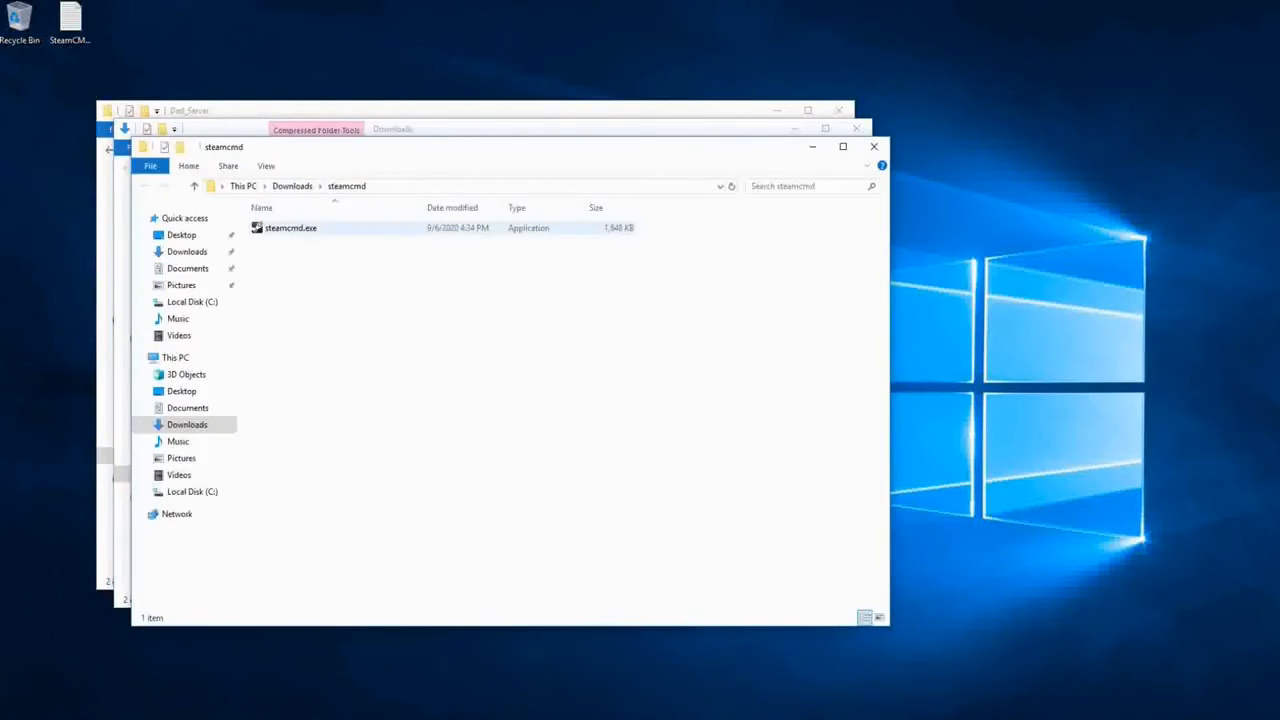
Step: Copy the extracted steamcmd.exe into the C:\Ded_Server\SteamCMD folder
right_click(288, 229)
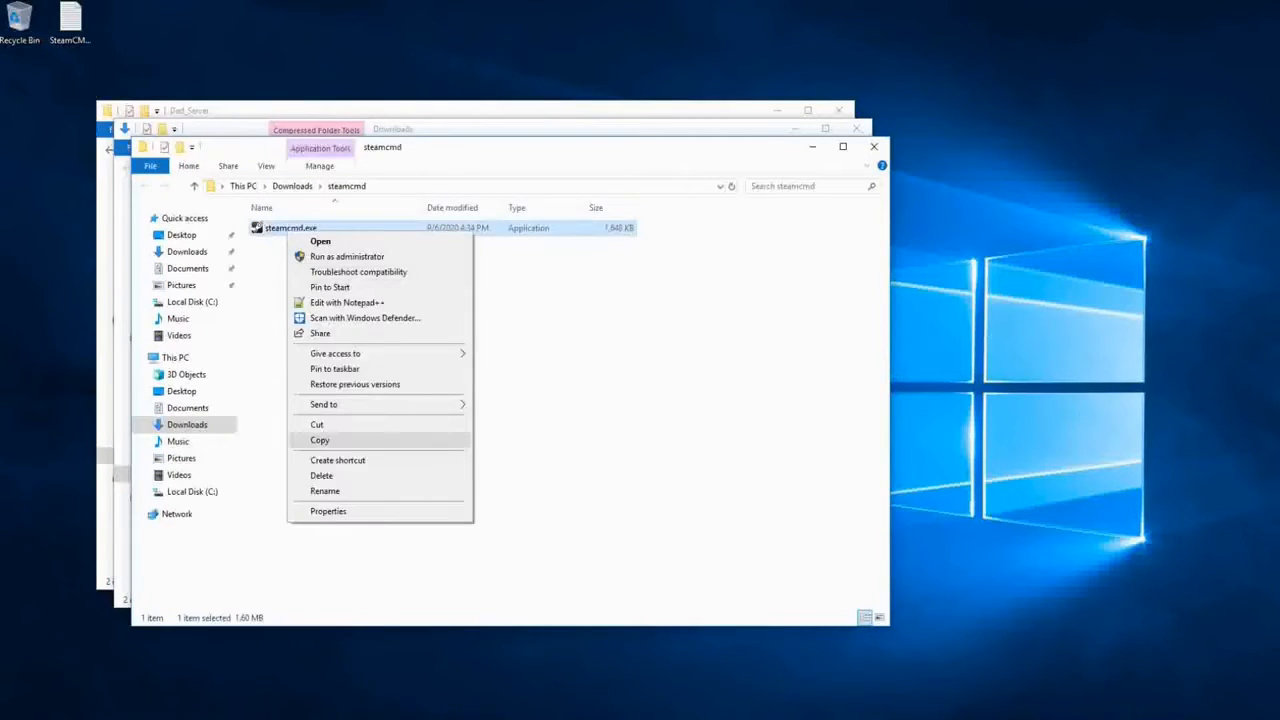
left_click(319, 440)
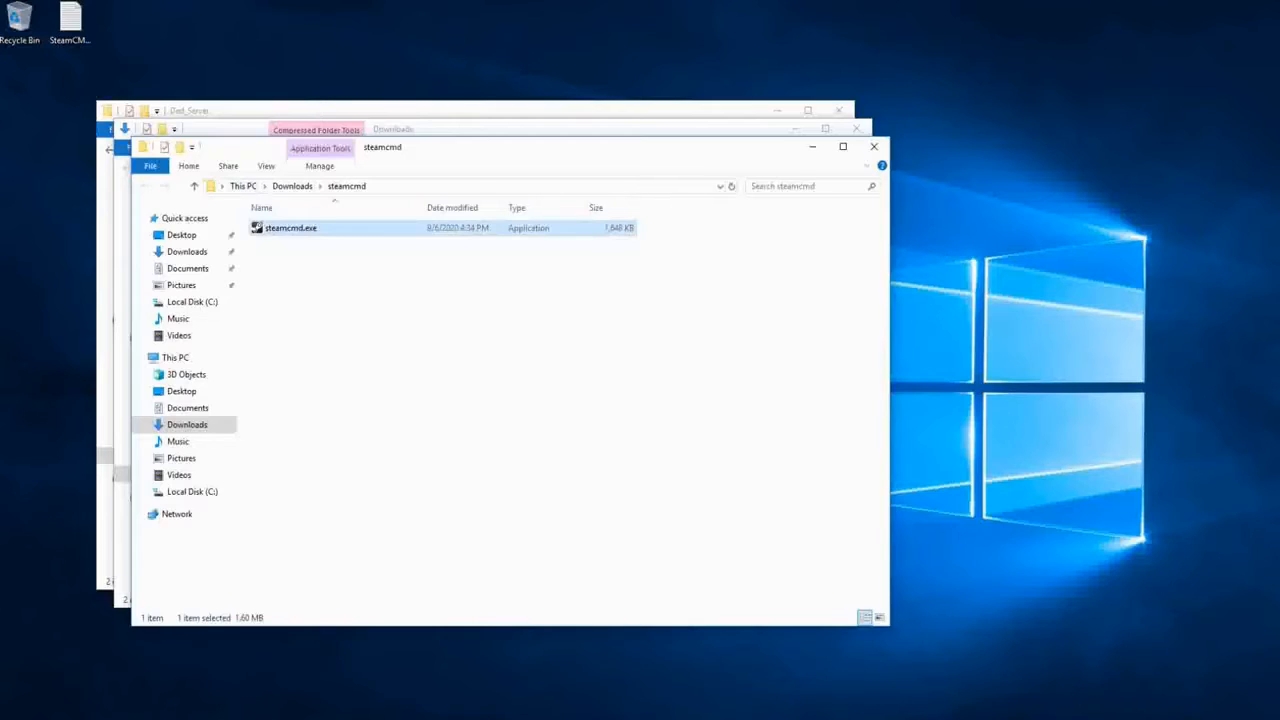
key("alt+Tab")
key("alt+Tab")
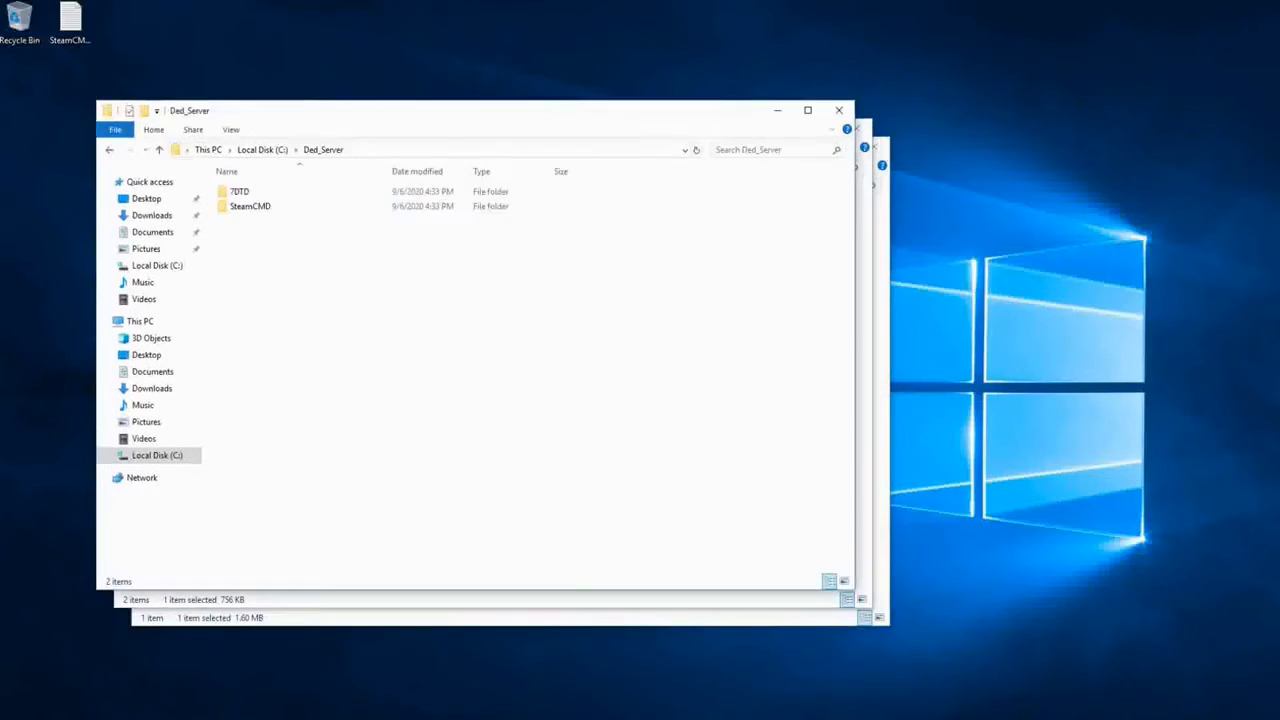
key("Down")
key("Down")
key("Return")
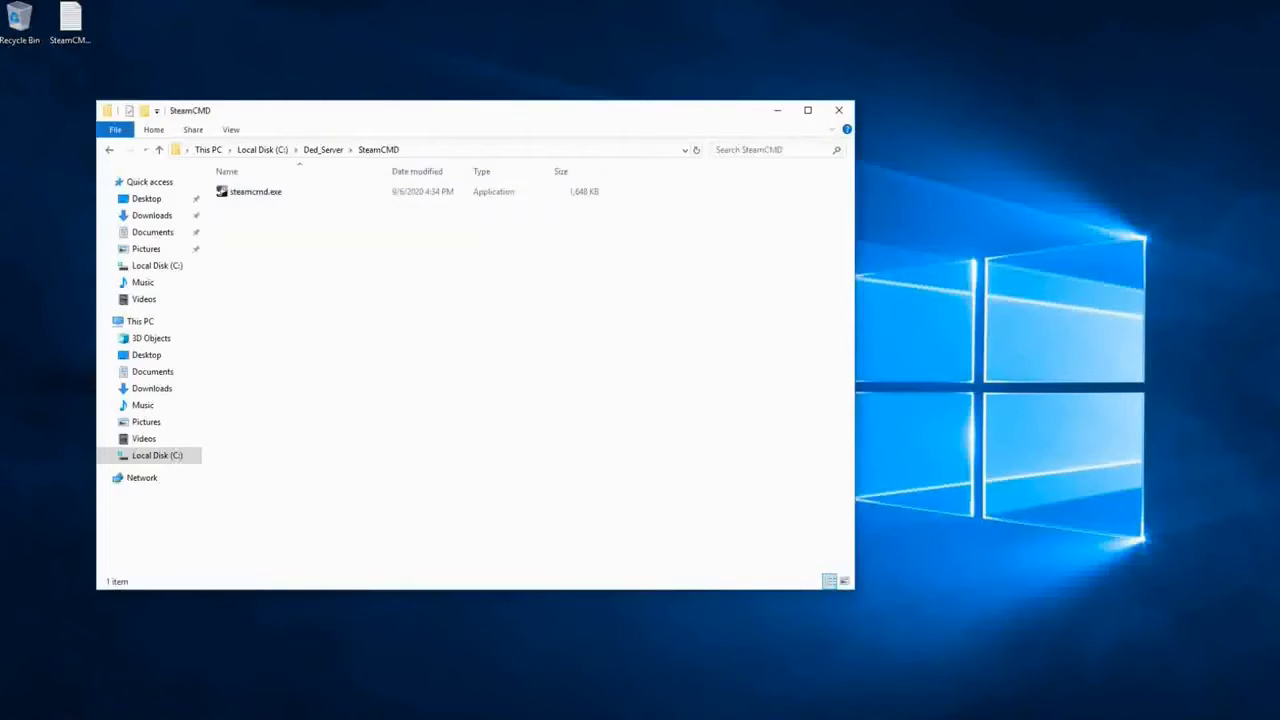
Step: Copy the 7DTD folder's path, C:\Ded_Server\7DTD, and paste it into the other open window
key("alt+Up")
key("Up")
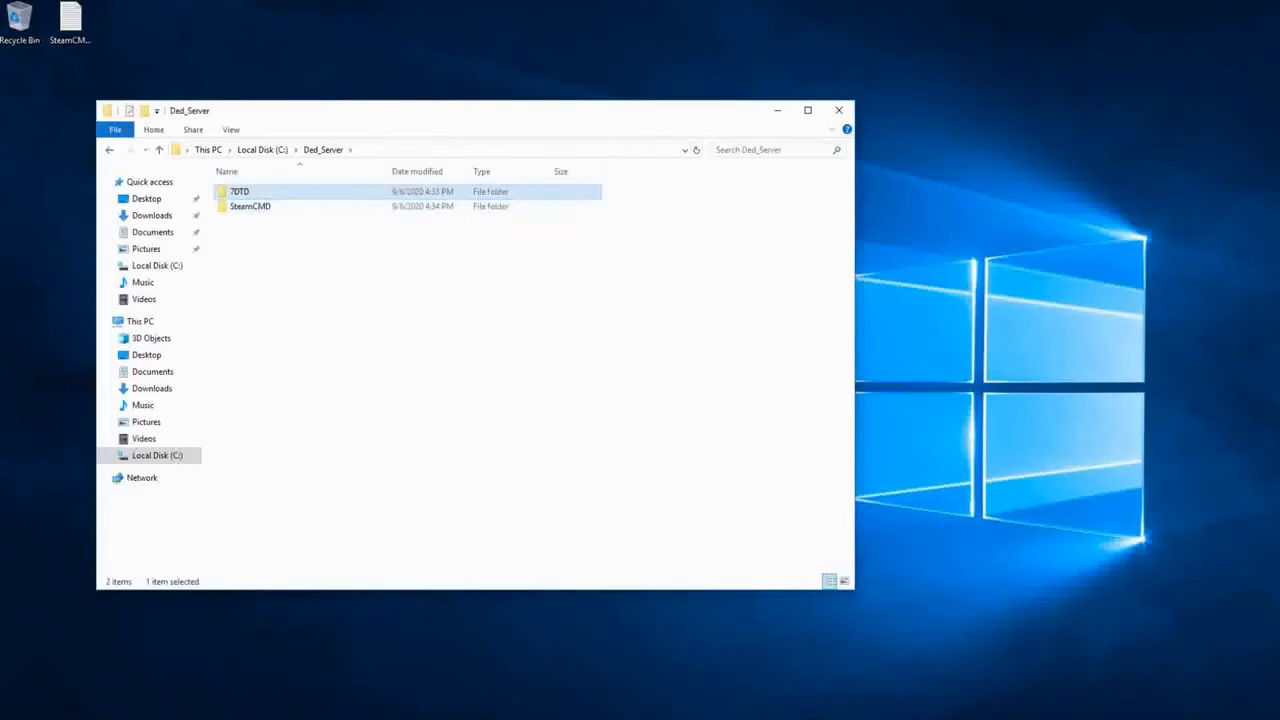
key("Return")
key("alt+d")
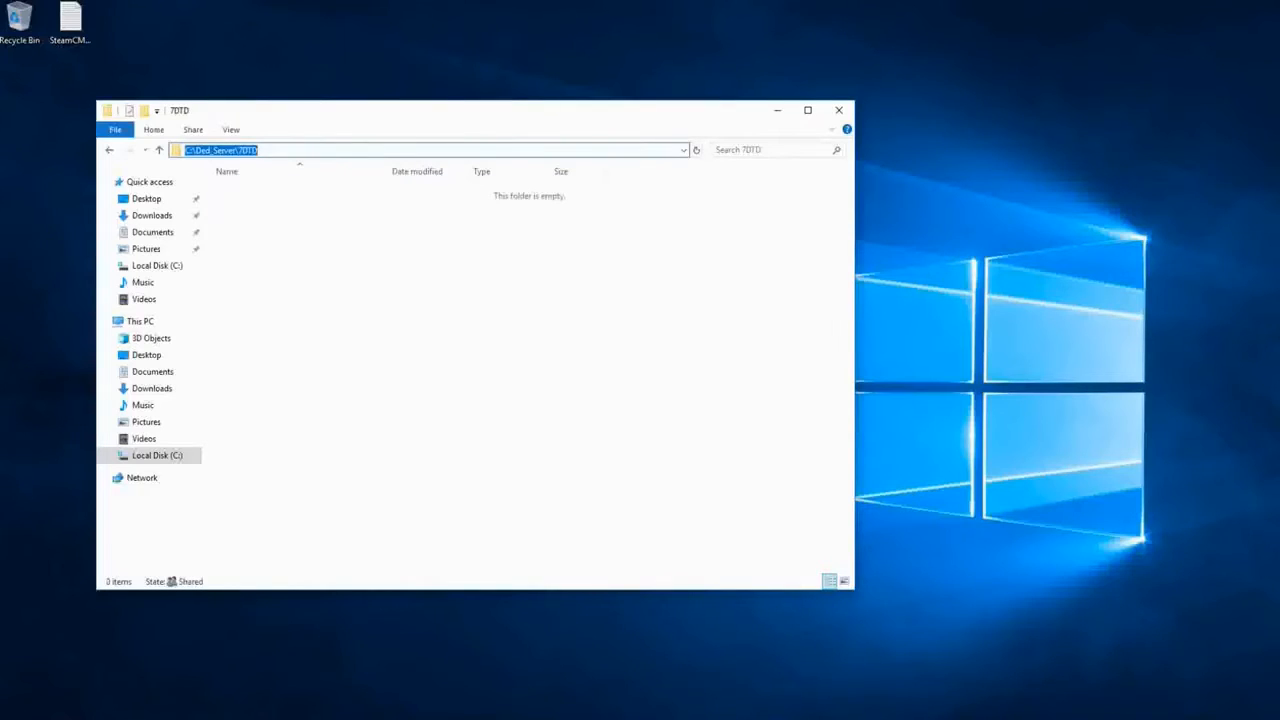
key("ctrl+c")
key("alt+Tab")
key("ctrl+v")
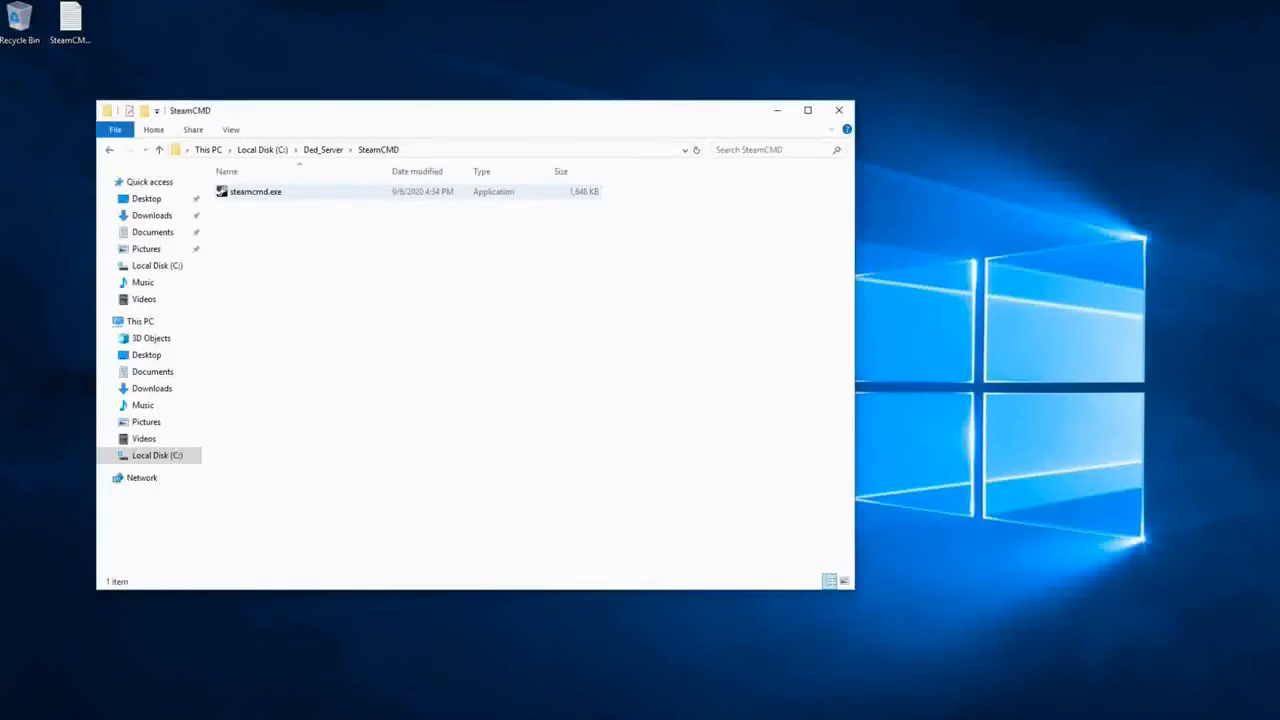
Step: Run steamcmd.exe from the Ded_Server\SteamCMD folder to update and start the Steam console client
left_click(255, 191)
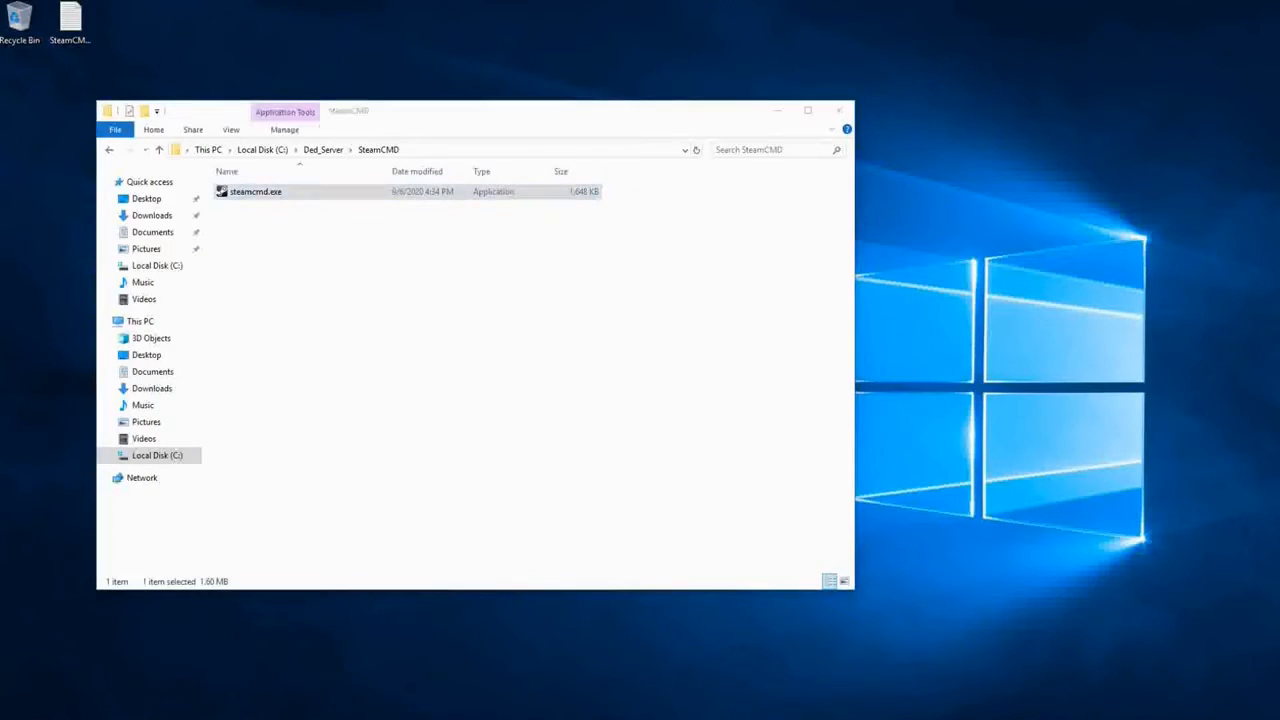
key("Return")
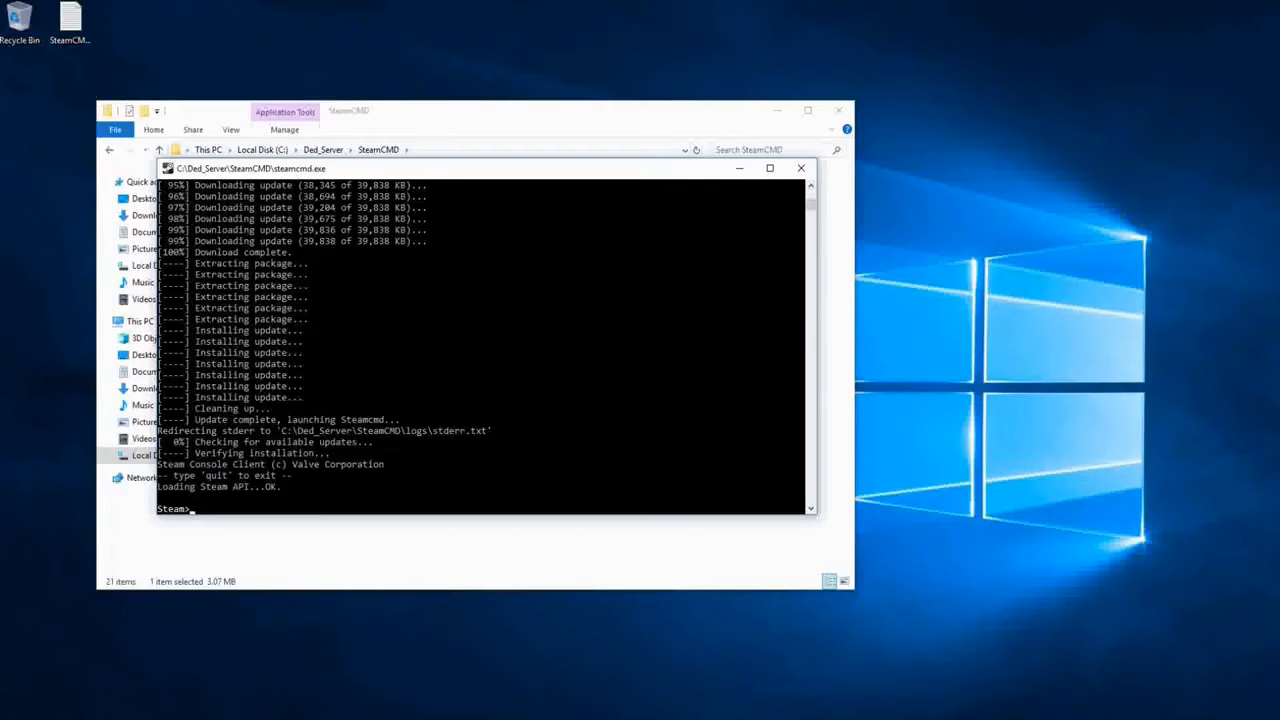
Step: Find the anonymous login command on the SteamCMD wiki page in the browser and run login anonymous in the Steam console
key("alt+Tab")
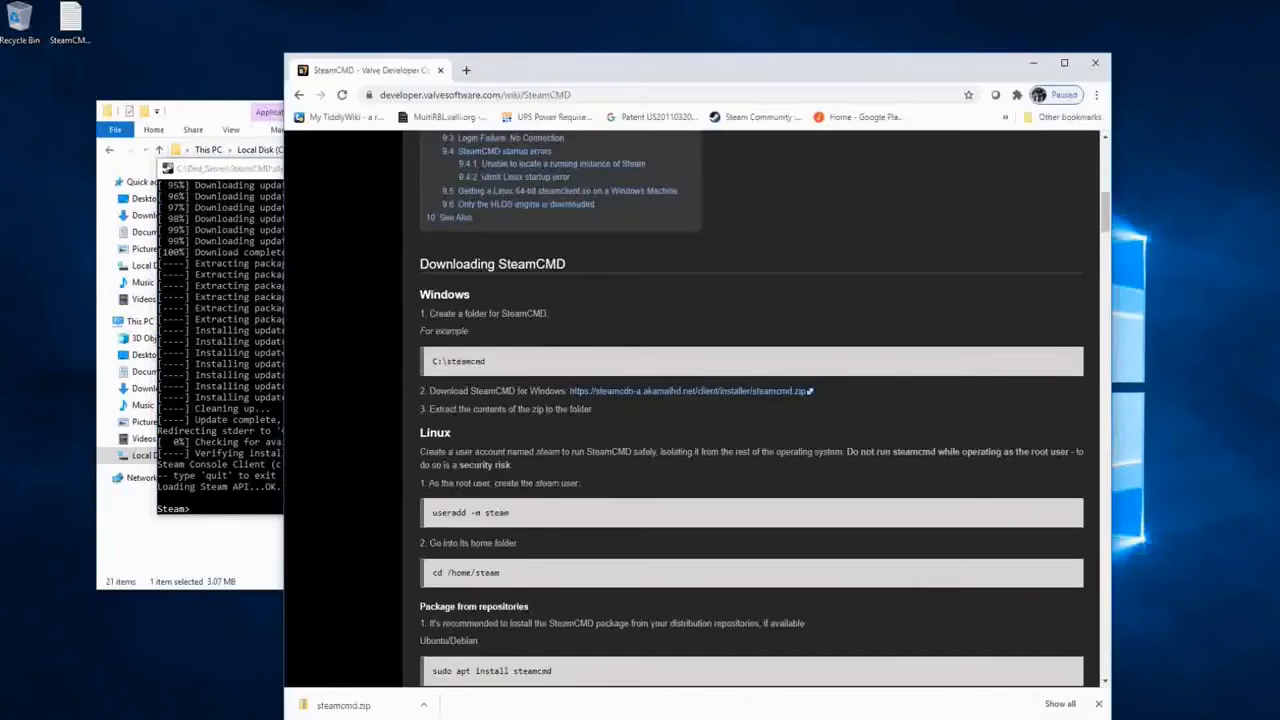
scroll(750, 400, "down", 3)
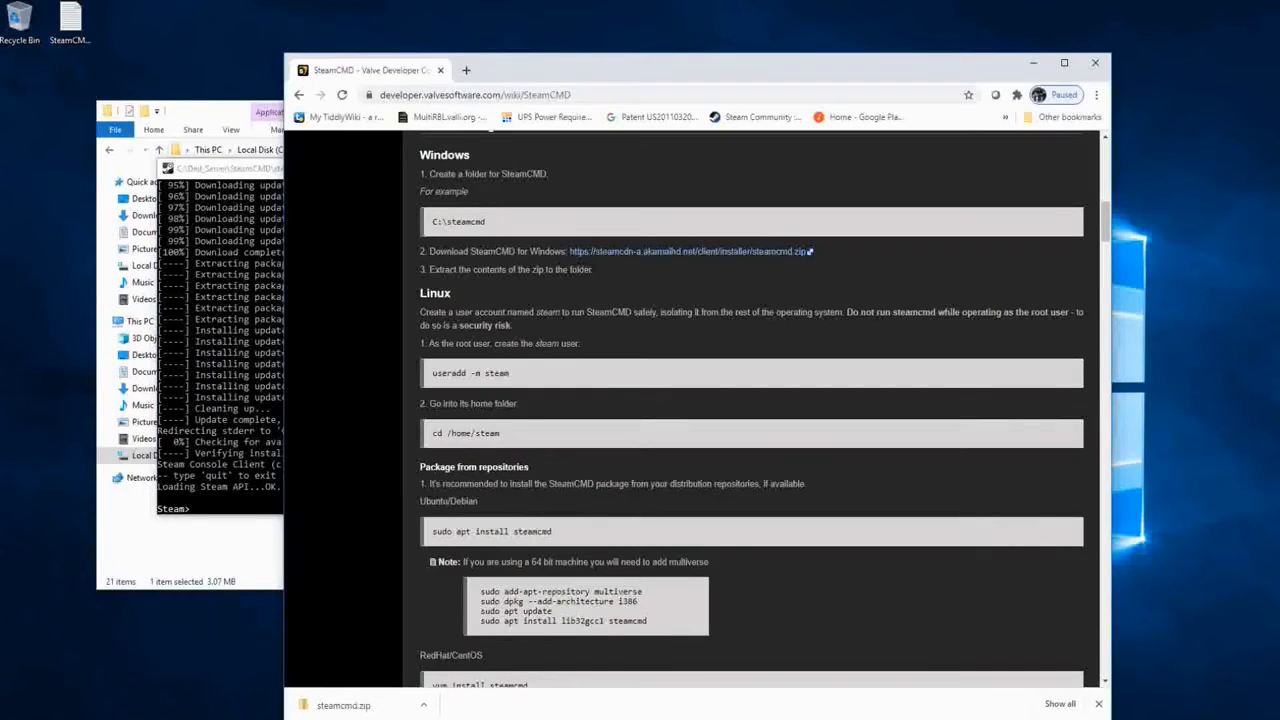
scroll(750, 400, "down", 3)
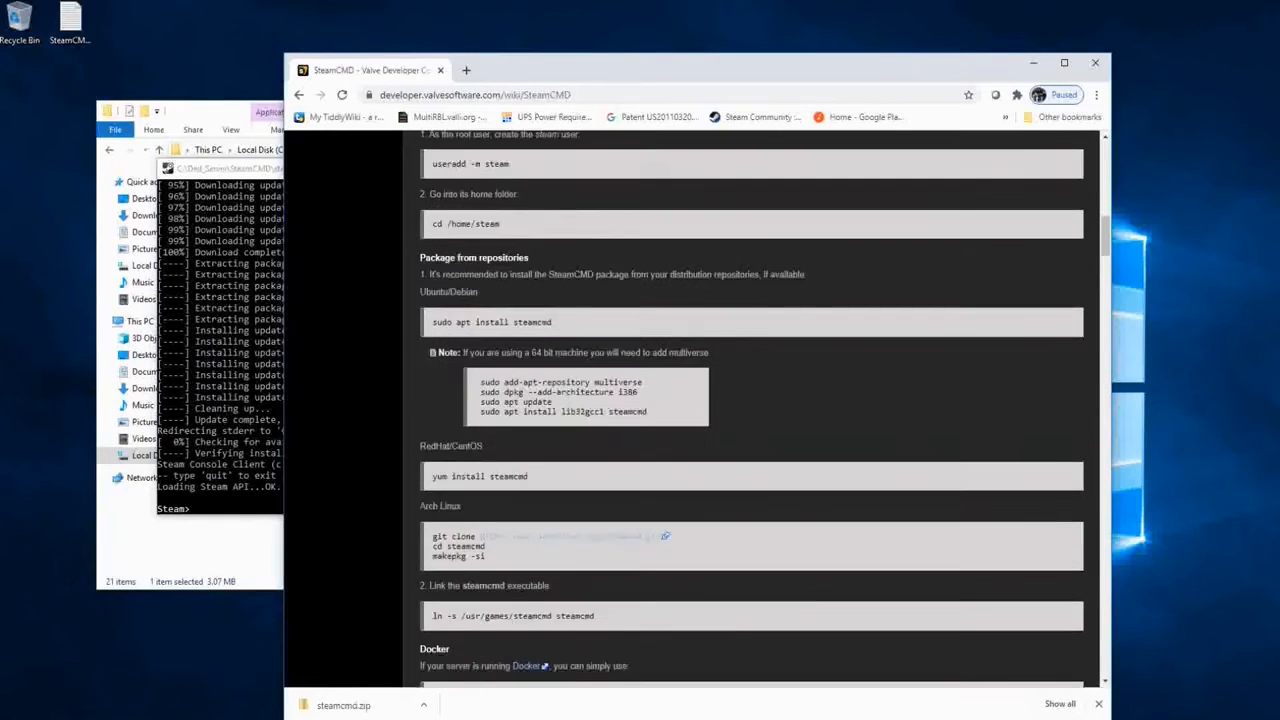
scroll(750, 400, "down", 5)
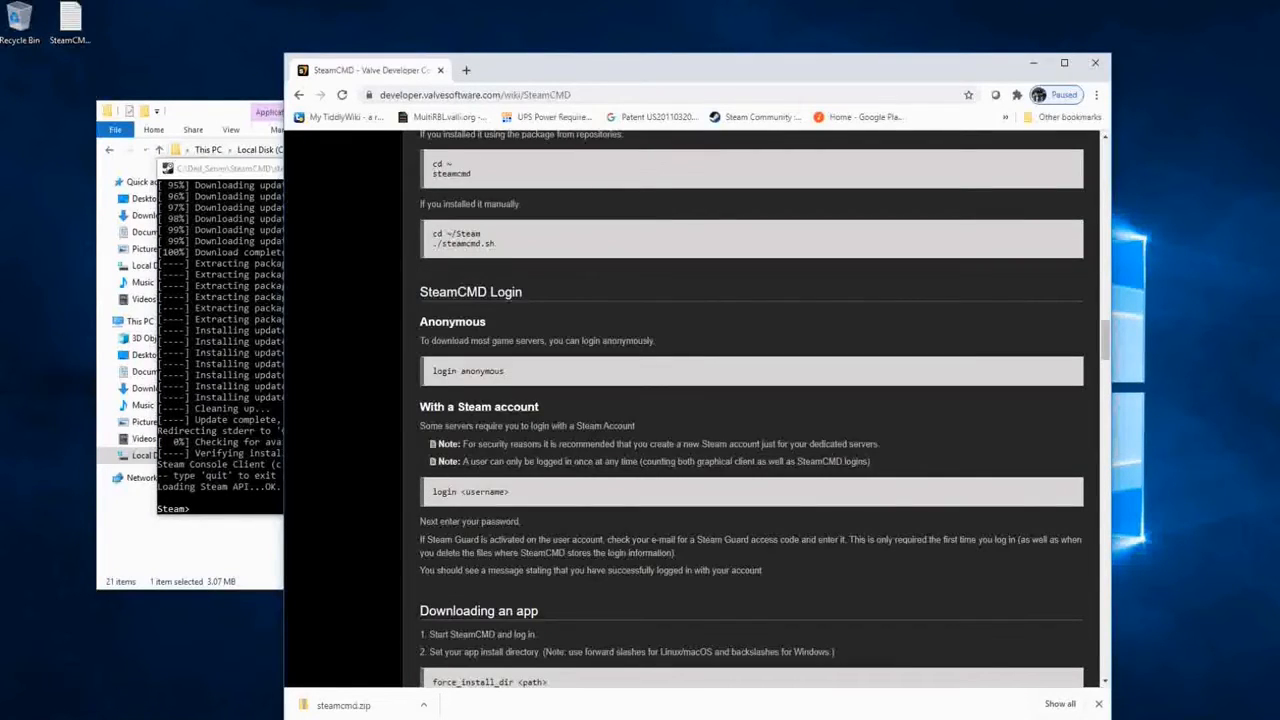
left_click_drag(432, 371, 505, 371)
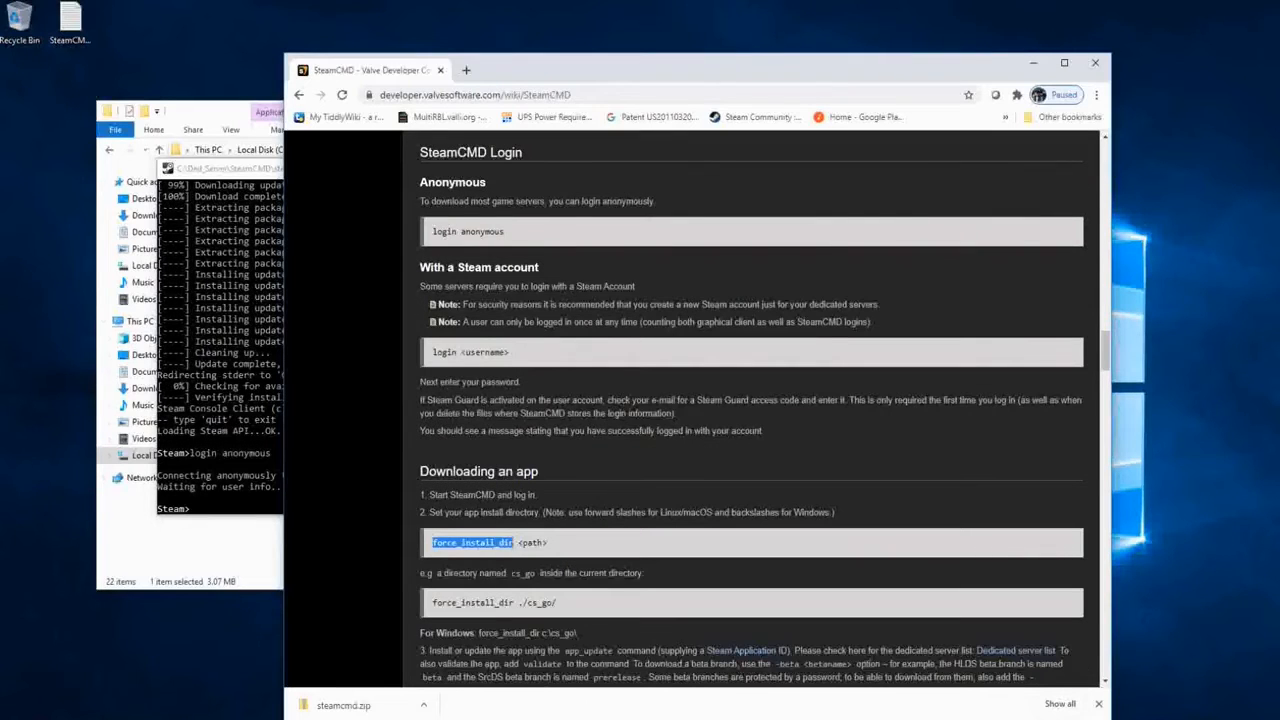
Step: Run force_install_dir C:\Ded_Server\7DTD in the Steam console, using the wiki's command and the path noted in Notepad++
key("alt+Tab")
key("ctrl+v")
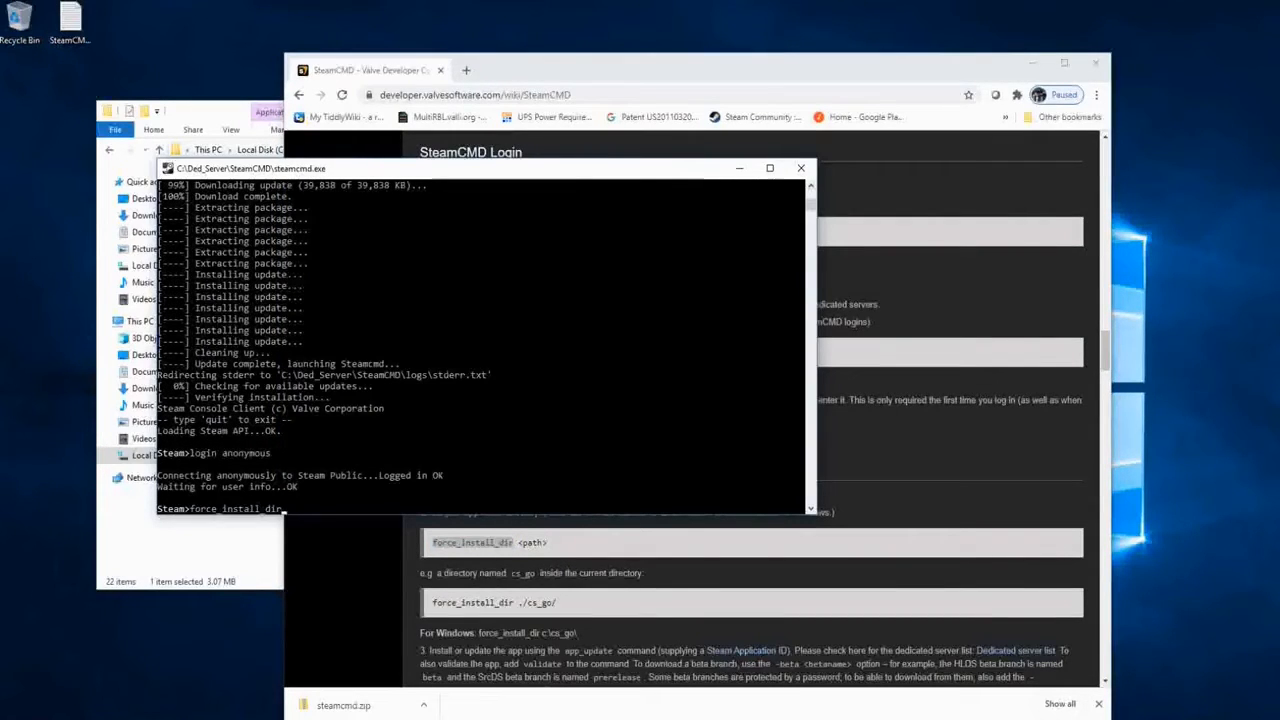
key("alt+Tab")
key("alt+Tab")
key("alt+Tab")
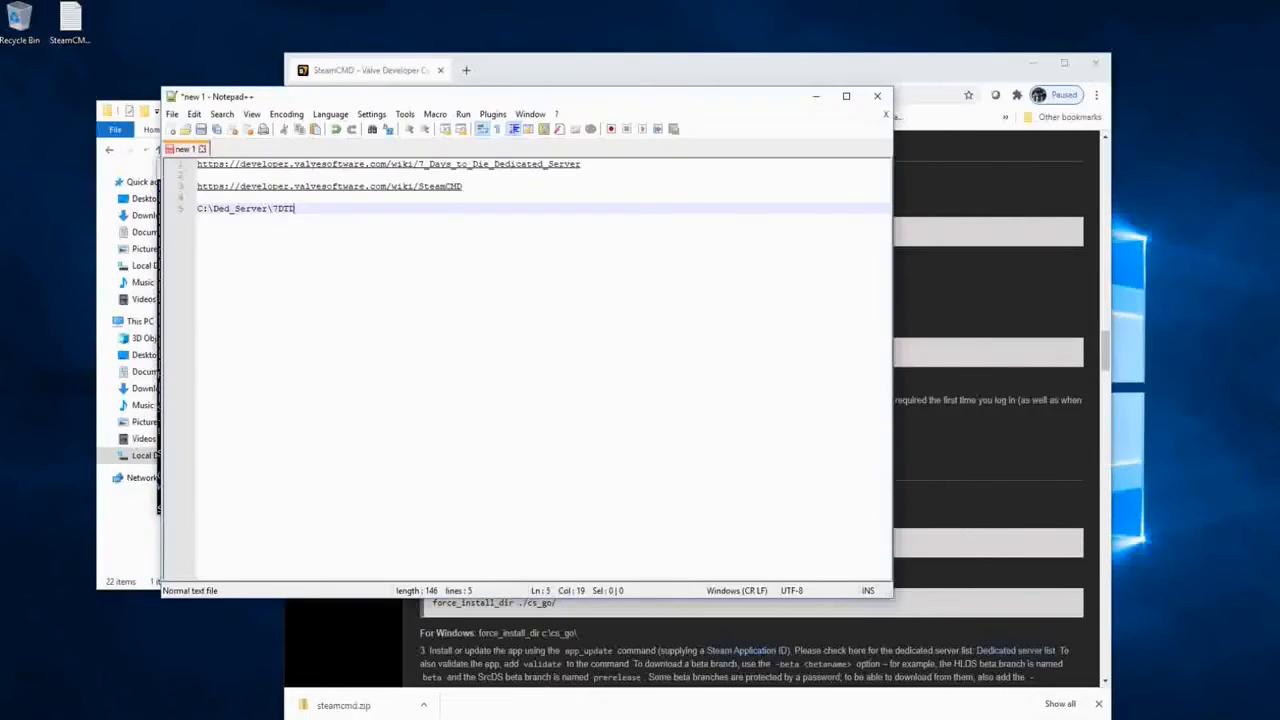
key("shift+Home")
key("ctrl+c")
key("alt+Tab")
key("ctrl+v")
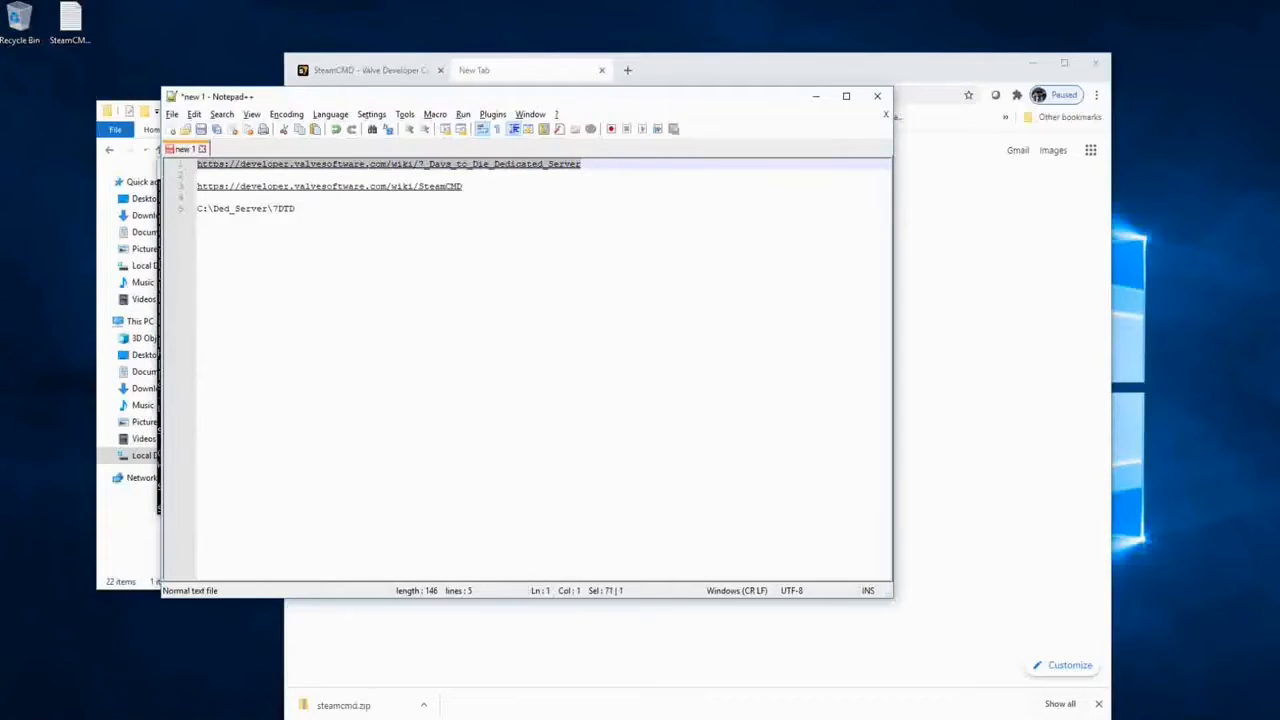
Step: Open the noted 7 Days to Die Dedicated Server wiki address in a new browser tab and copy the stable-build command app_update 294420
key("alt+Tab")
key("ctrl+v")
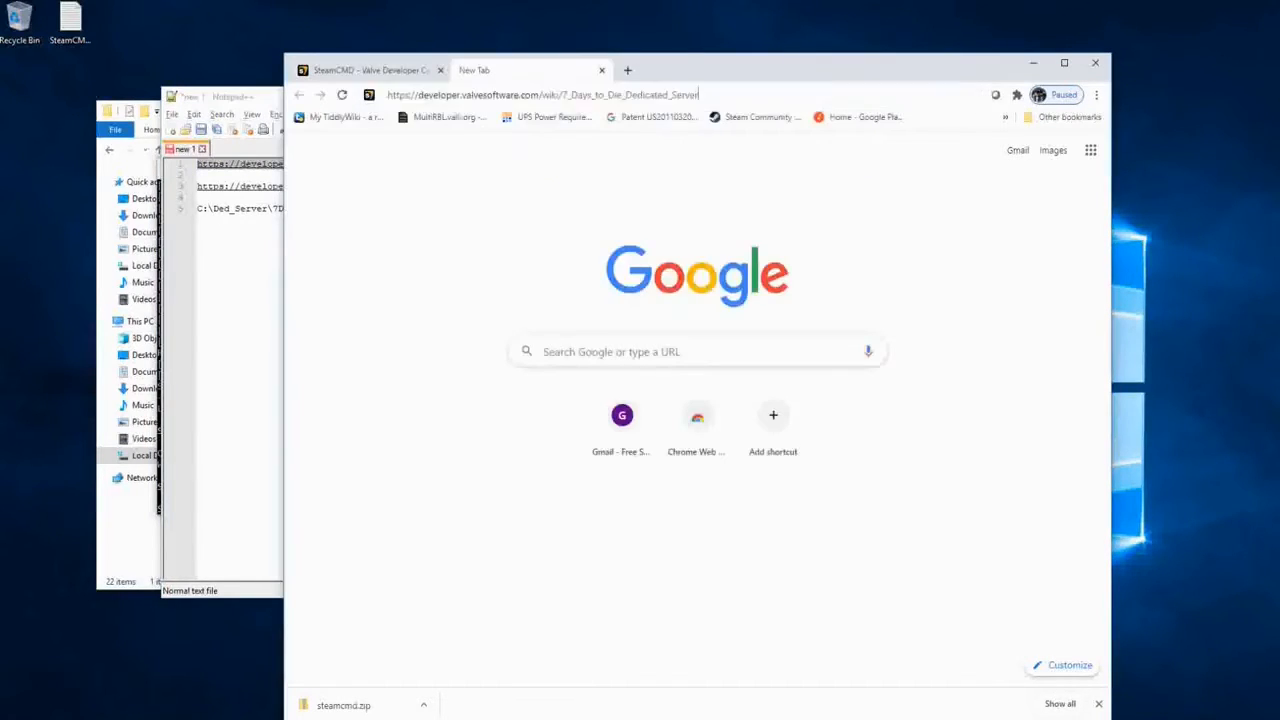
key("Return")
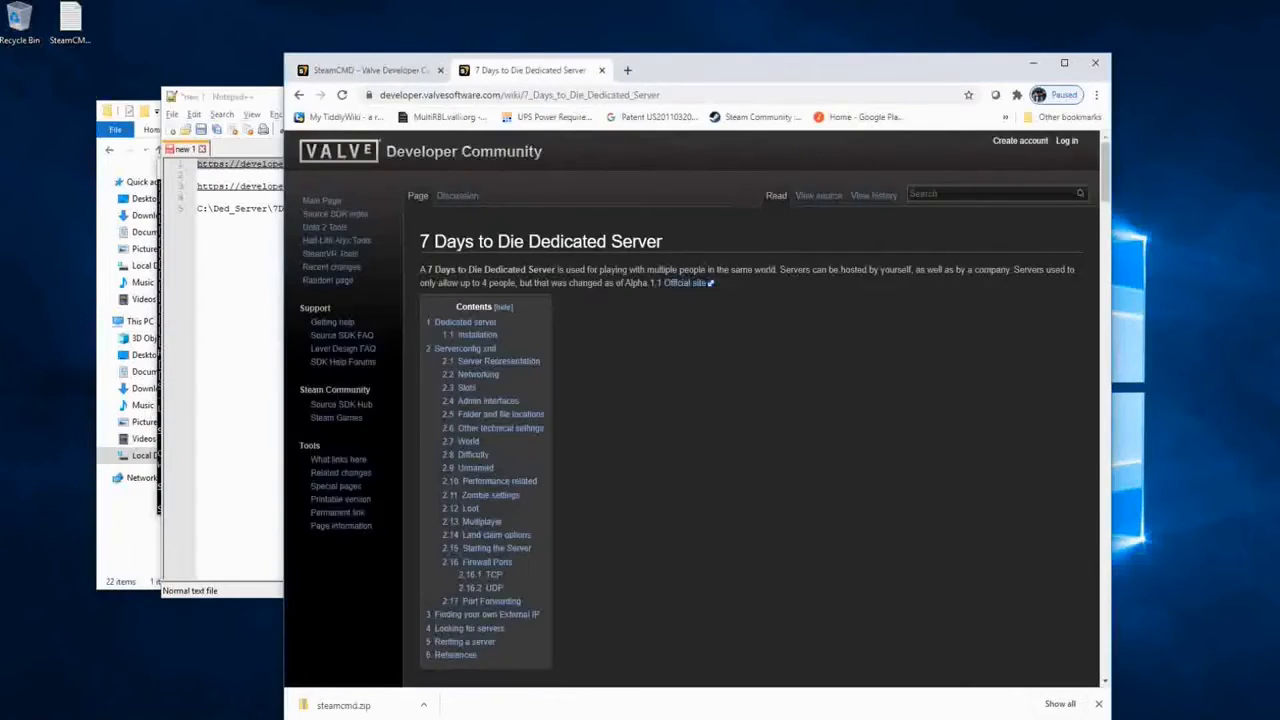
scroll(697, 400, "down", 4)
left_click_drag(471, 462, 553, 462)
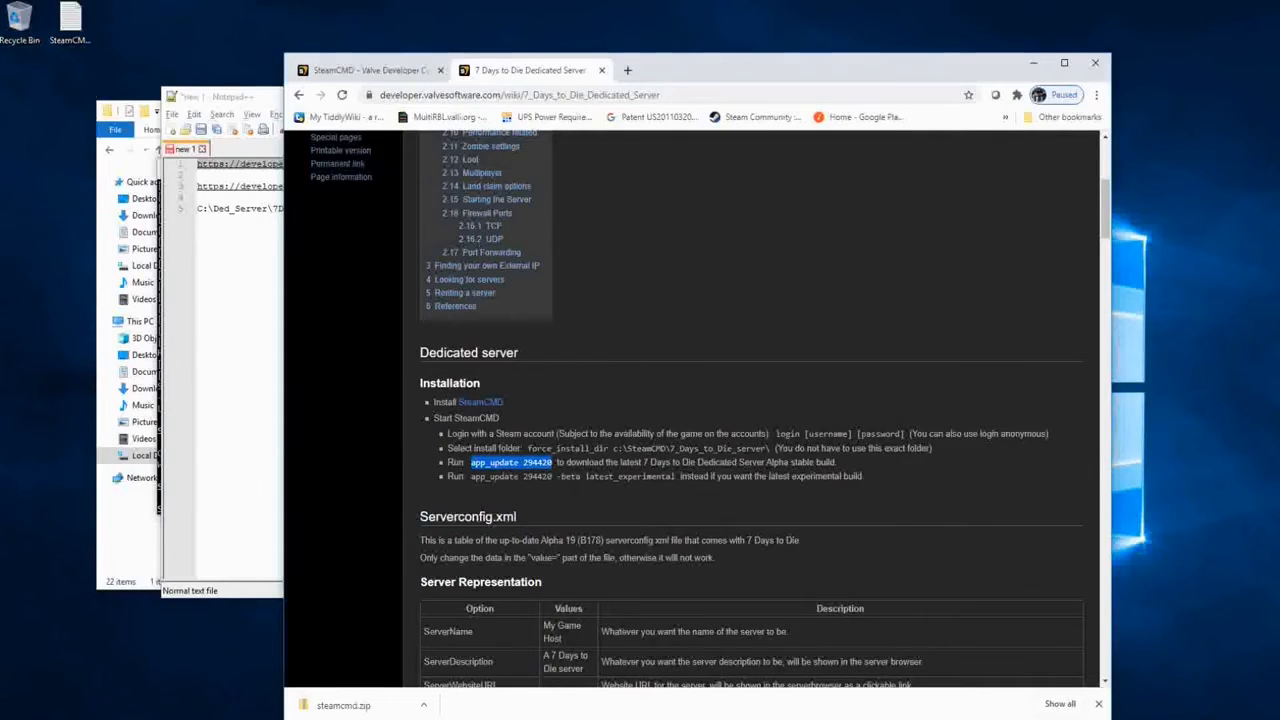
Step: Run app_update 294420 in the Steam console to download the dedicated server
key("alt+Tab")
key("alt+Tab")
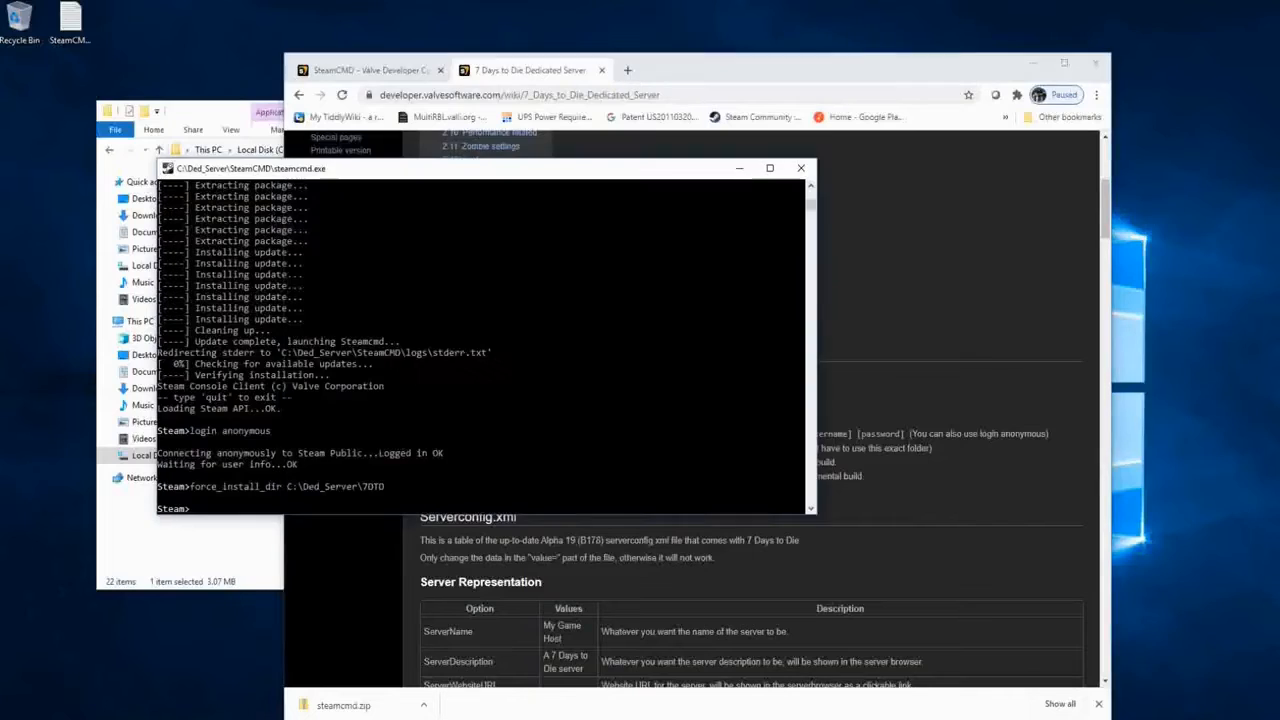
key("ctrl+v")
key("Return")
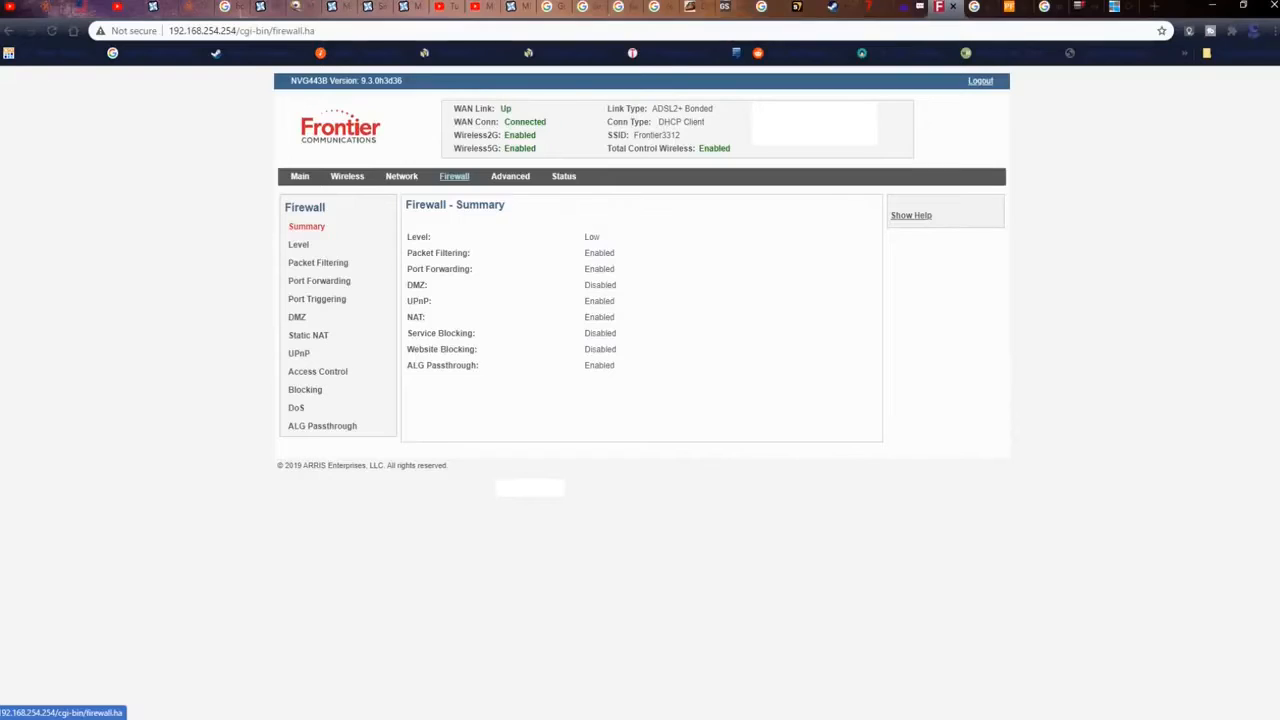
Step: Begin a port forwarding rule in the router's firewall settings for the device 192.168.254.12/Ded-Server, with application name 7DTD-TCP
left_click(454, 176)
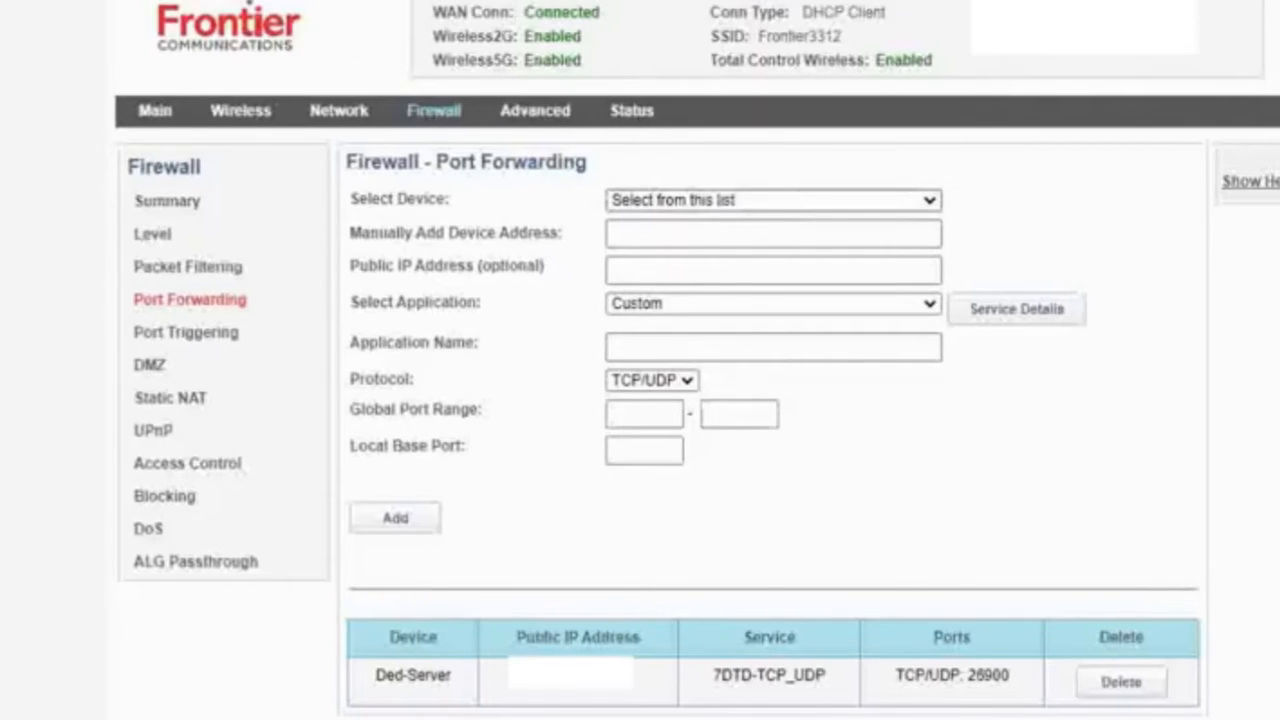
left_click(773, 200)
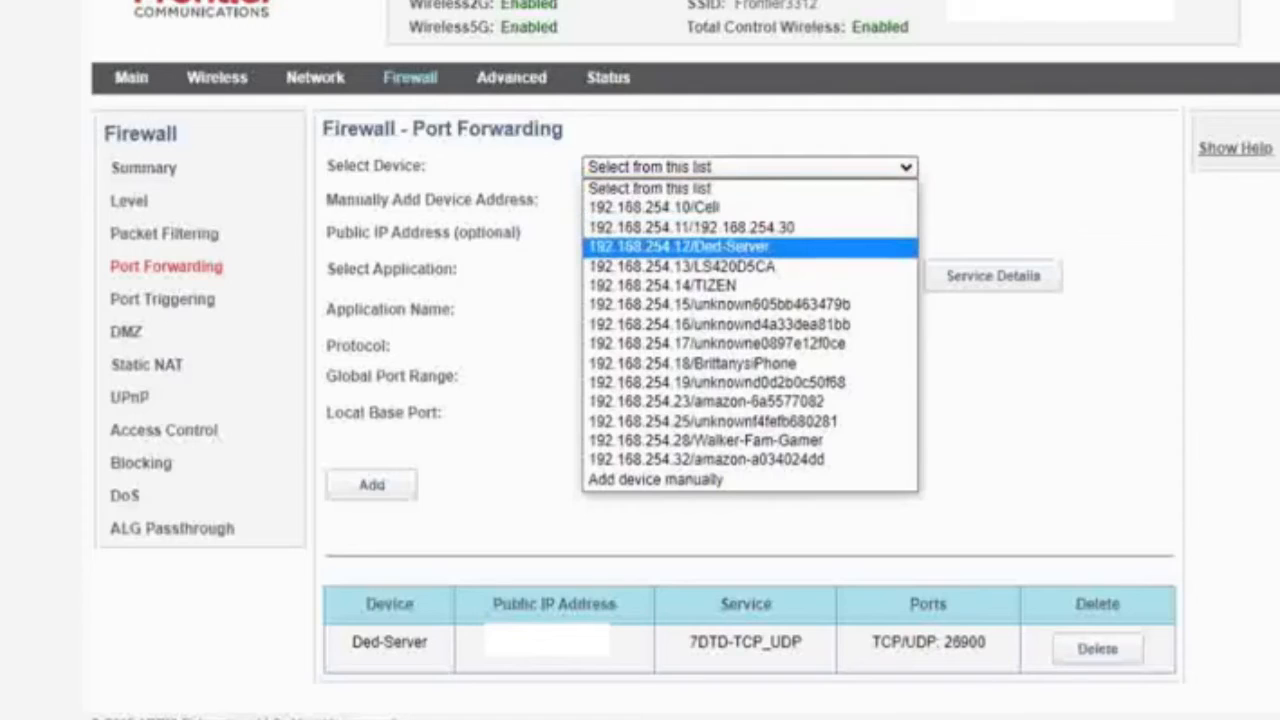
left_click(680, 246)
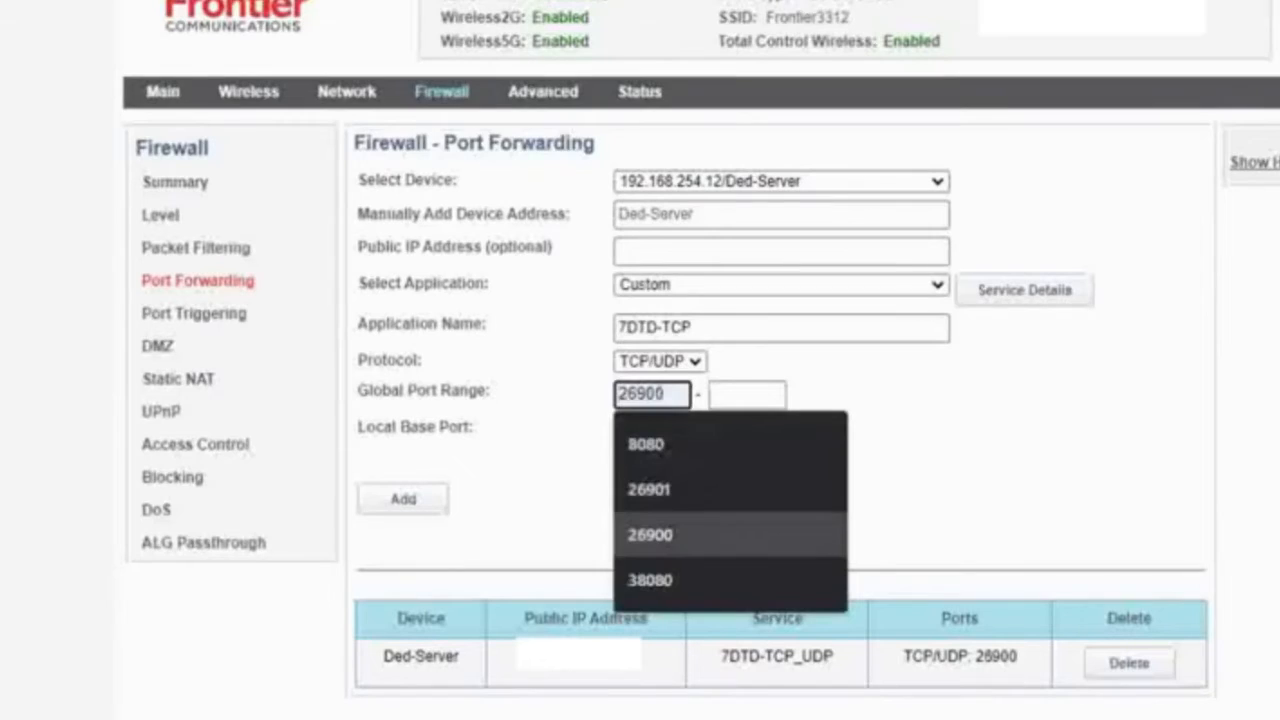
key("Down")
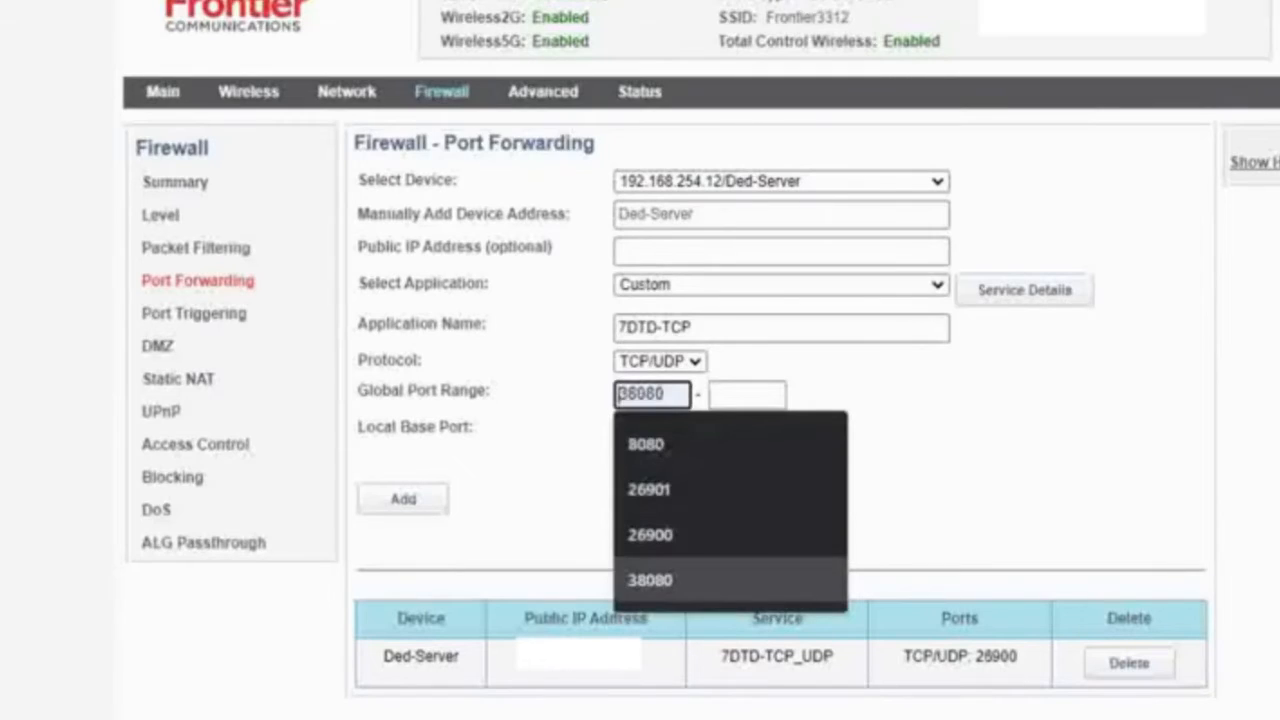
key("Return")
key("Tab")
key("Down")
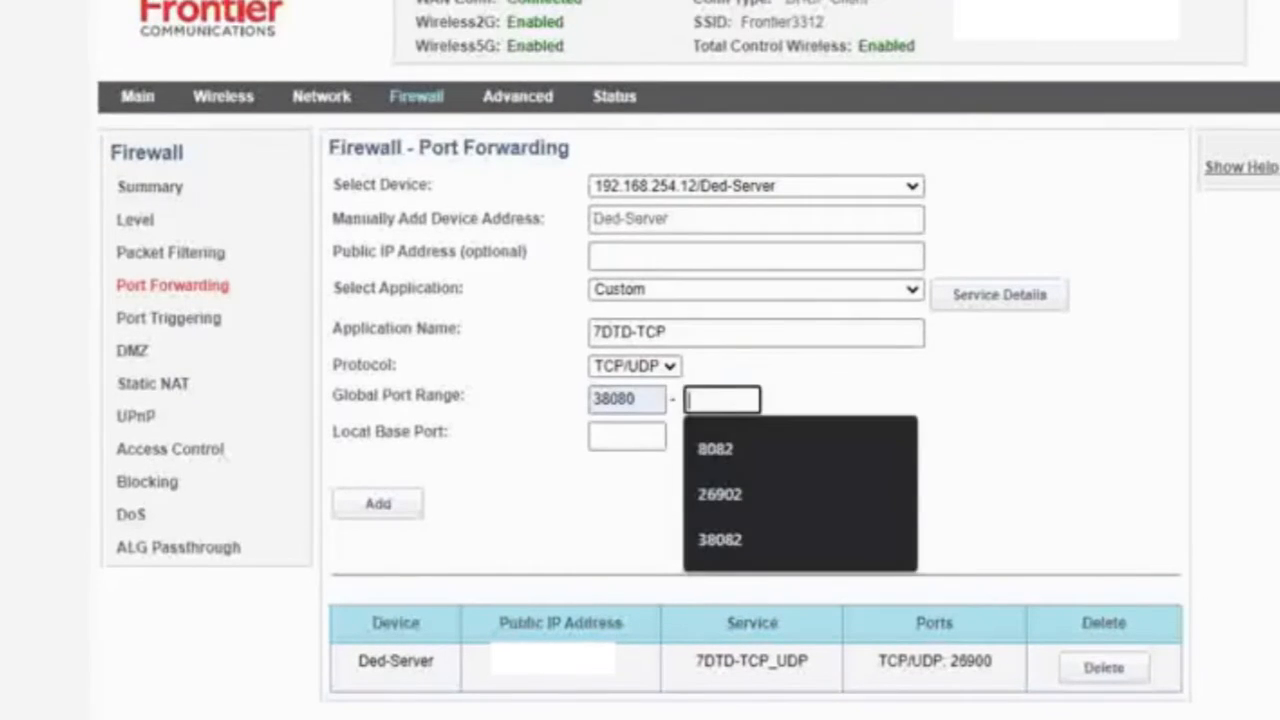
key("Down")
key("Down")
key("Down")
key("Return")
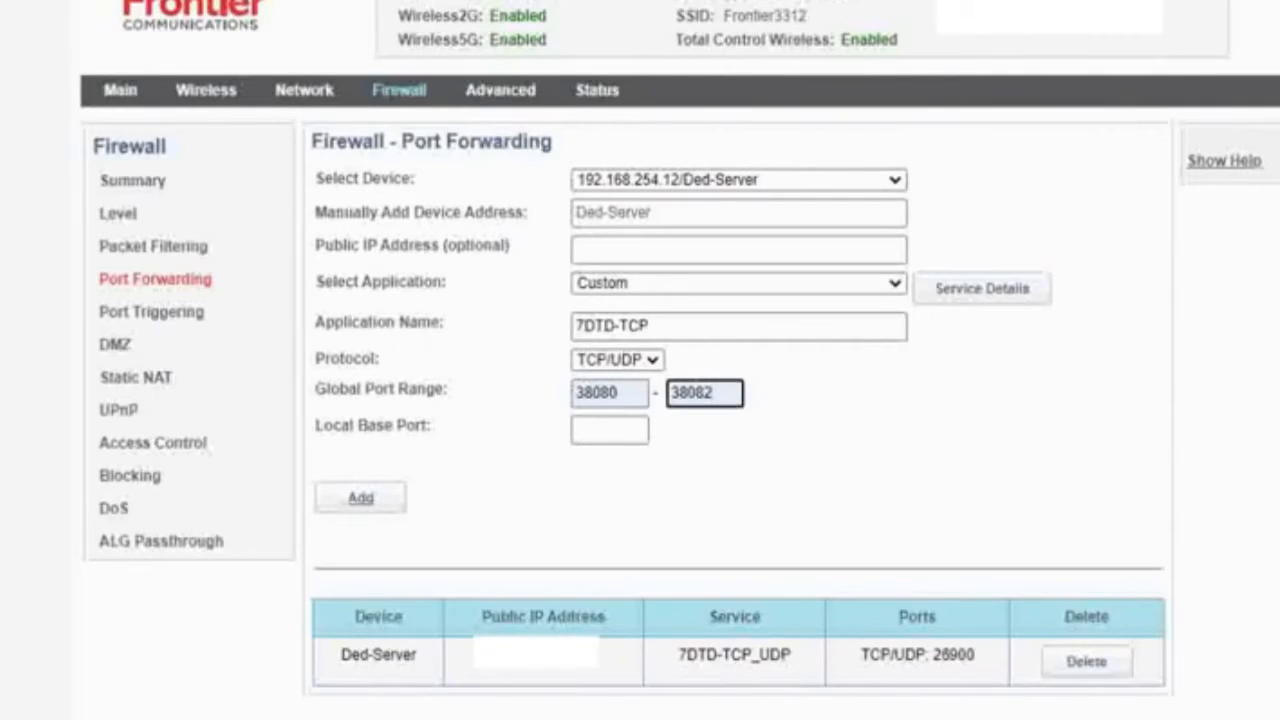
key("Tab")
key("Tab")
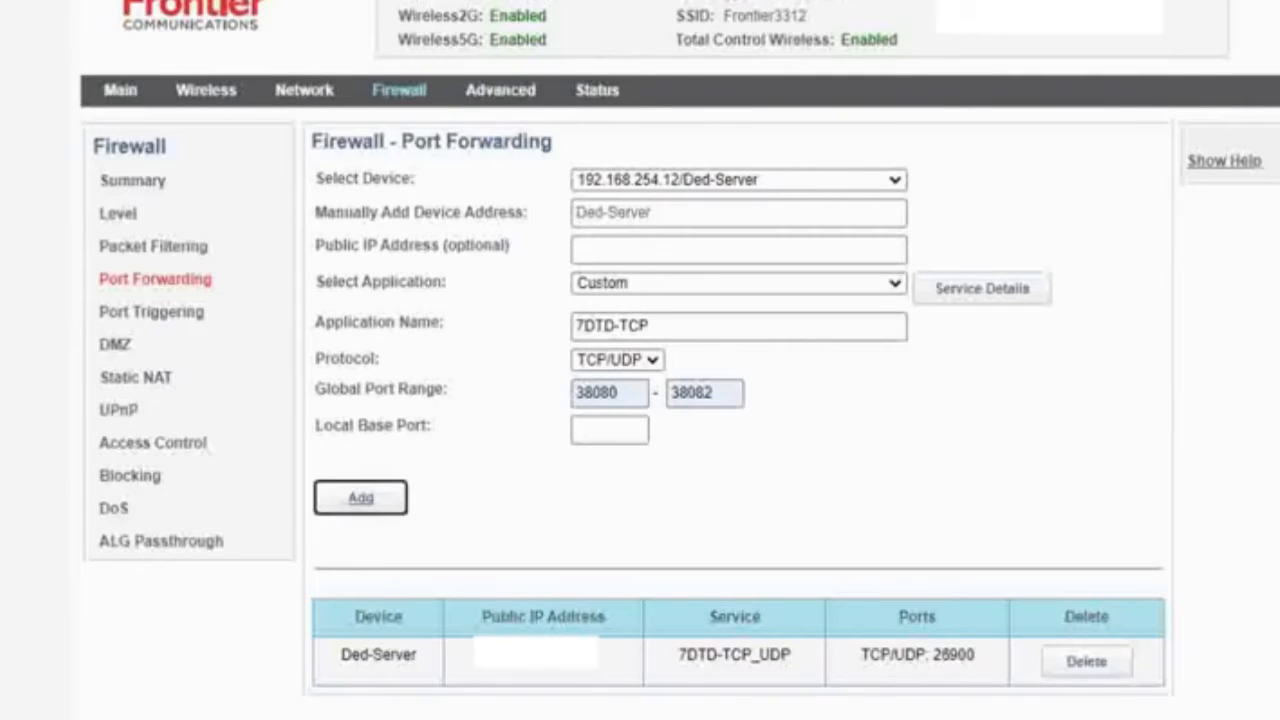
key("Return")
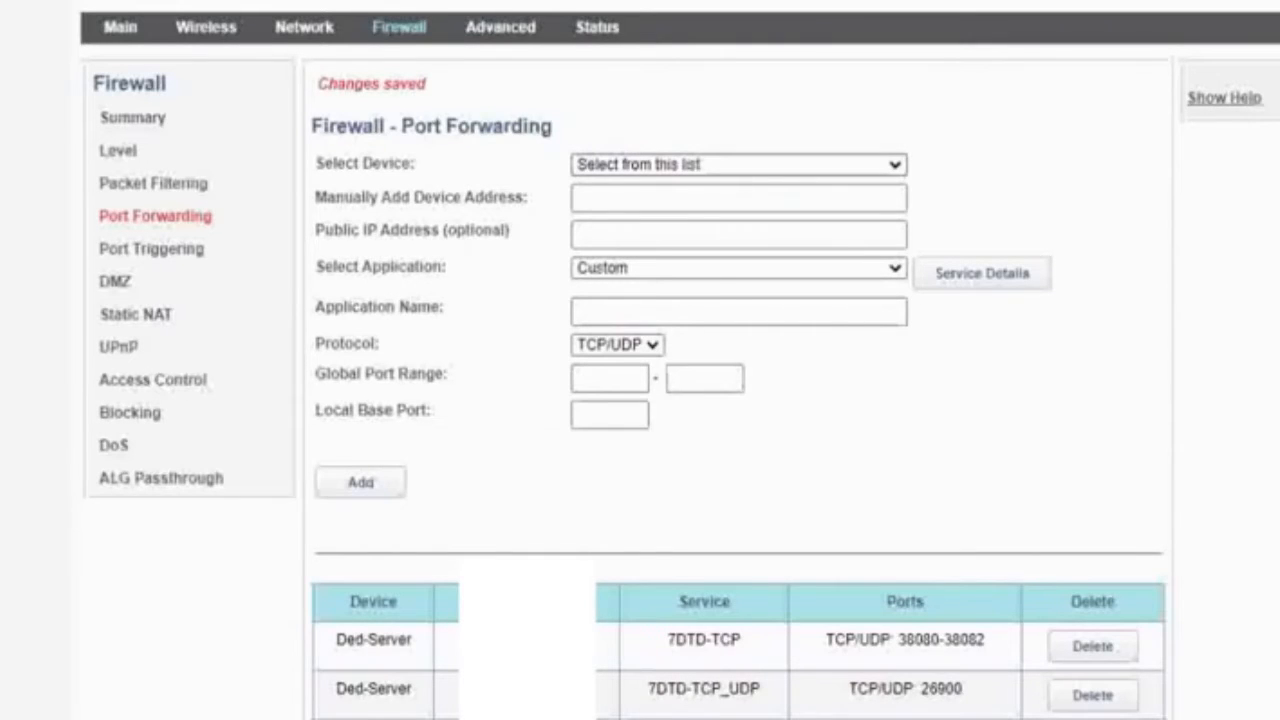
Step: Select 192.168.254.12/Ded-Server as the device for another port forwarding rule
key("alt+Down")
key("Down")
key("Down")
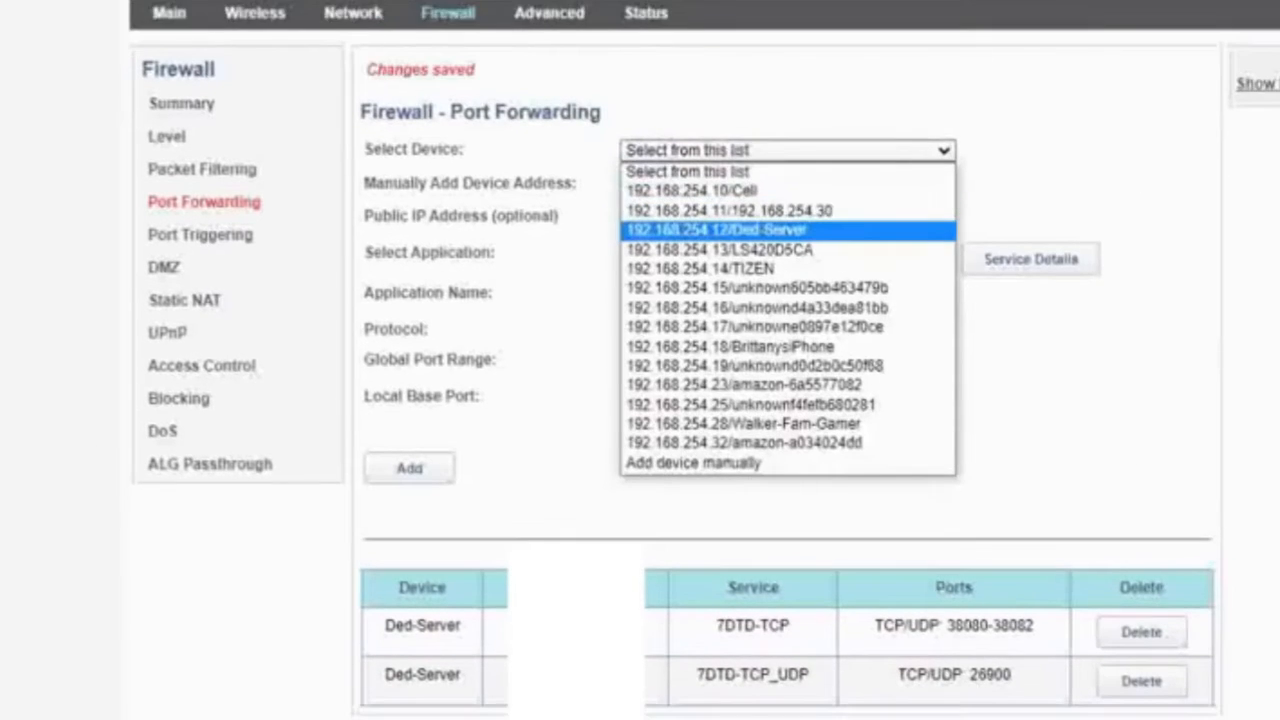
key("Return")
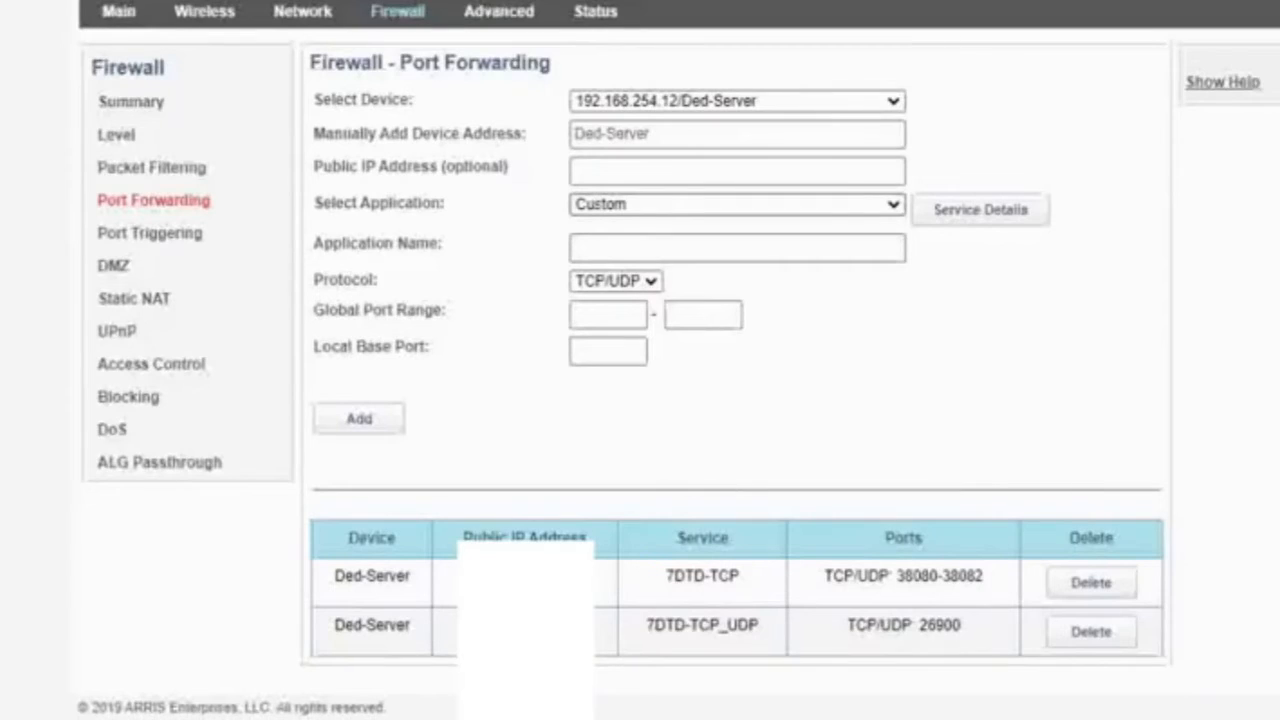
Step: Enter 7DTD-TCP as the application name of the new rule
left_click(737, 248)
key("Down")
key("Down")
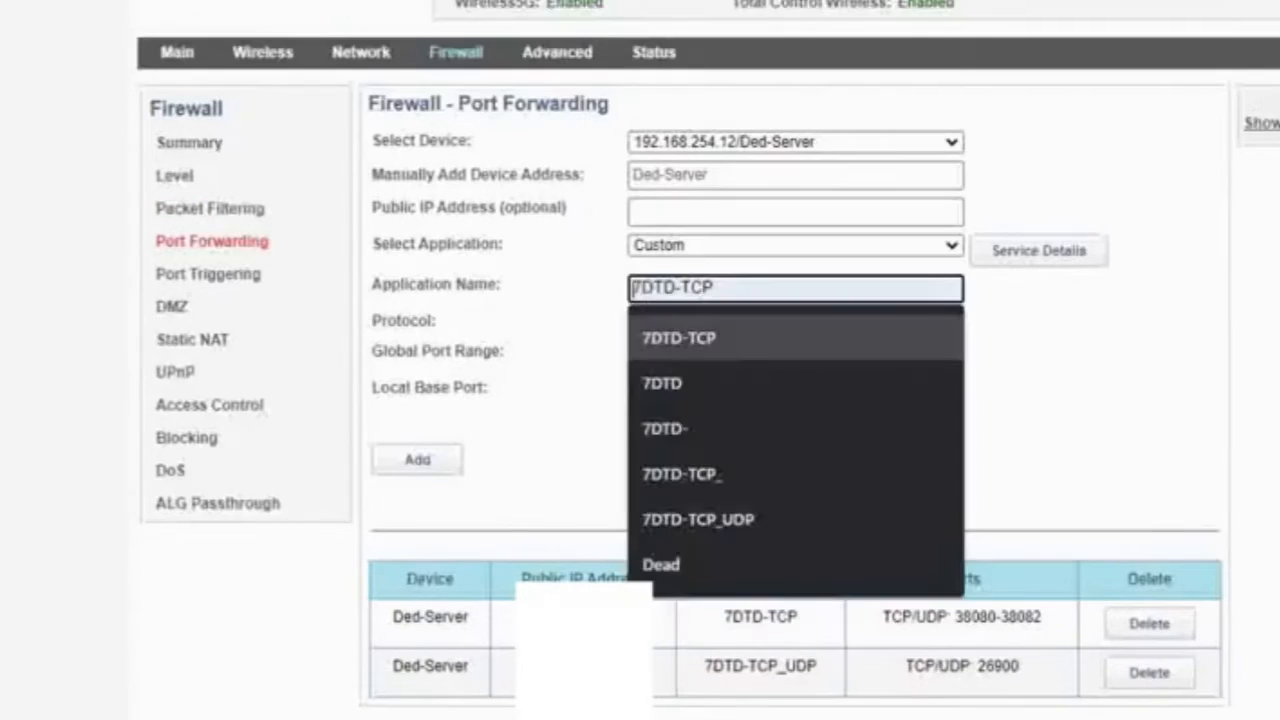
key("Return")
key("Down")
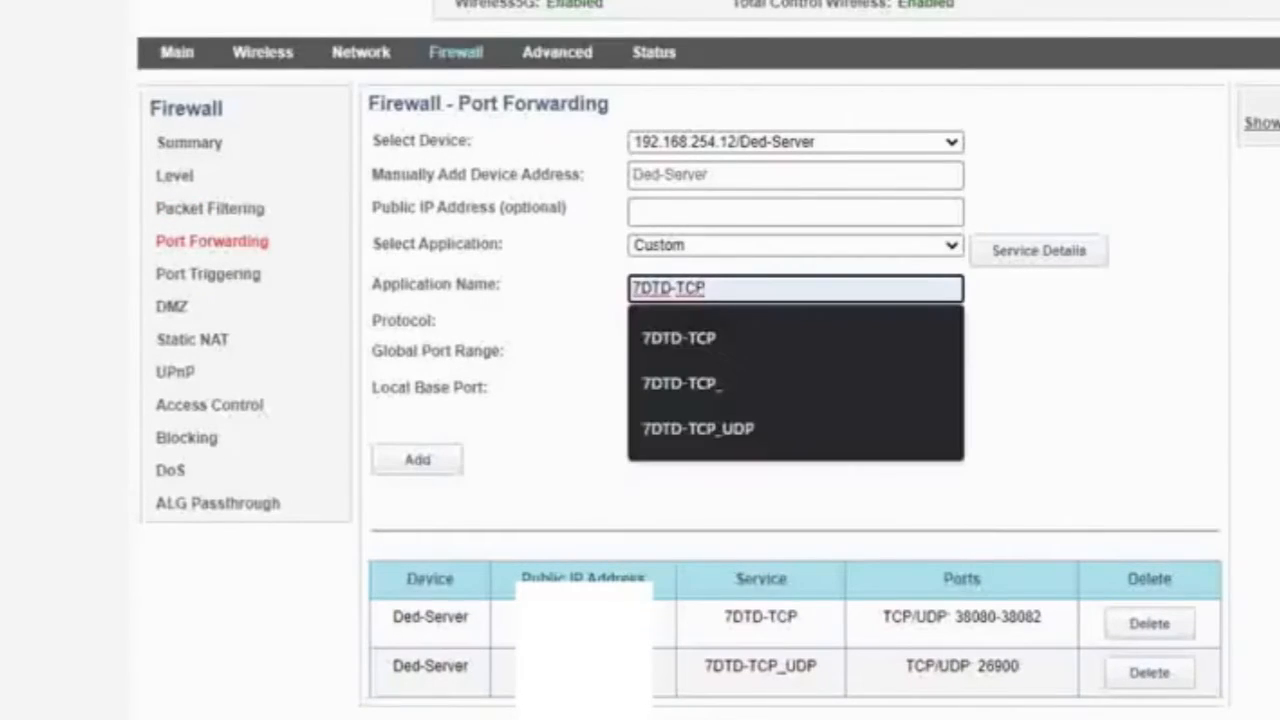
key("Return")
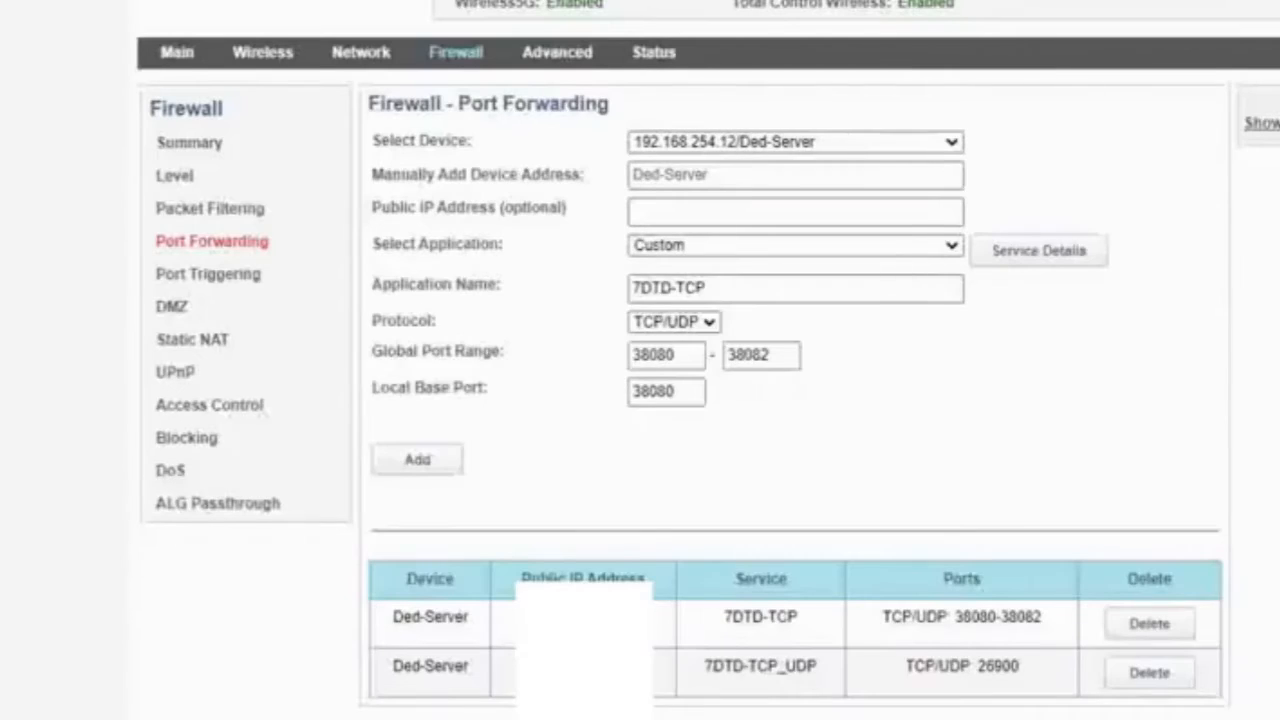
Step: Change the new rule's application name to 7DTD-UDP
left_click(704, 288)
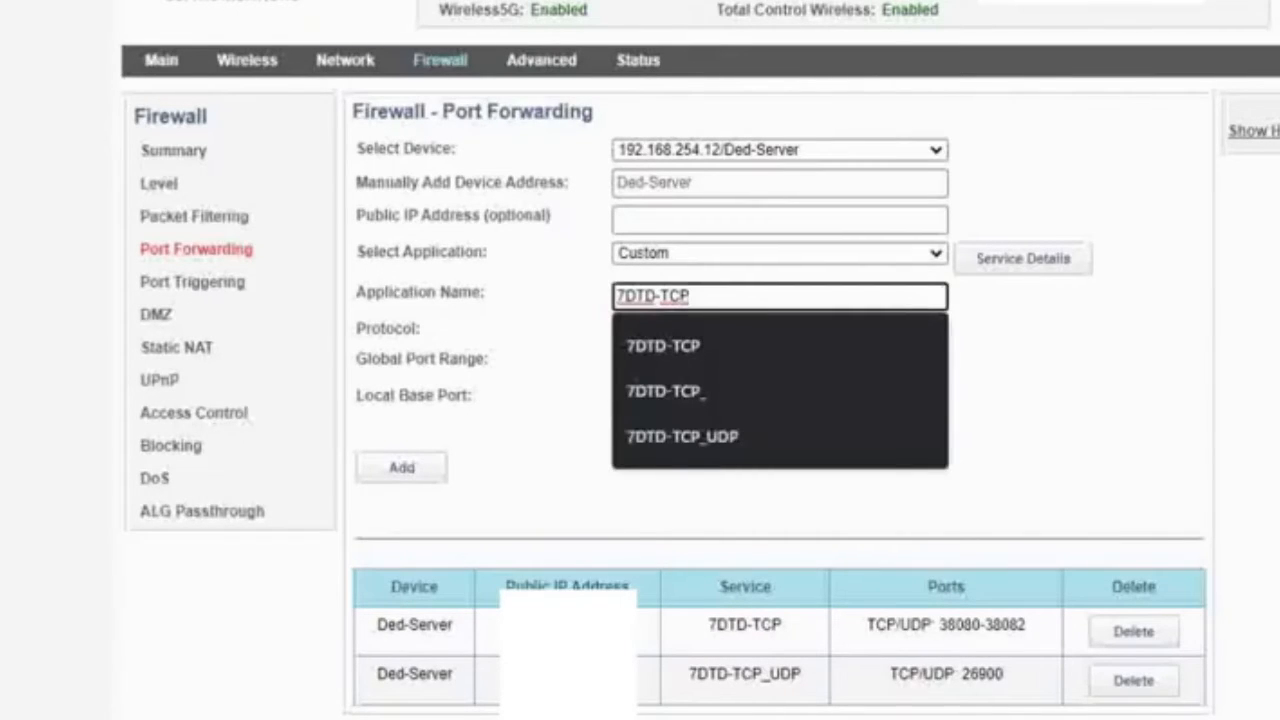
key("BackSpace")
key("BackSpace")
key("BackSpace")
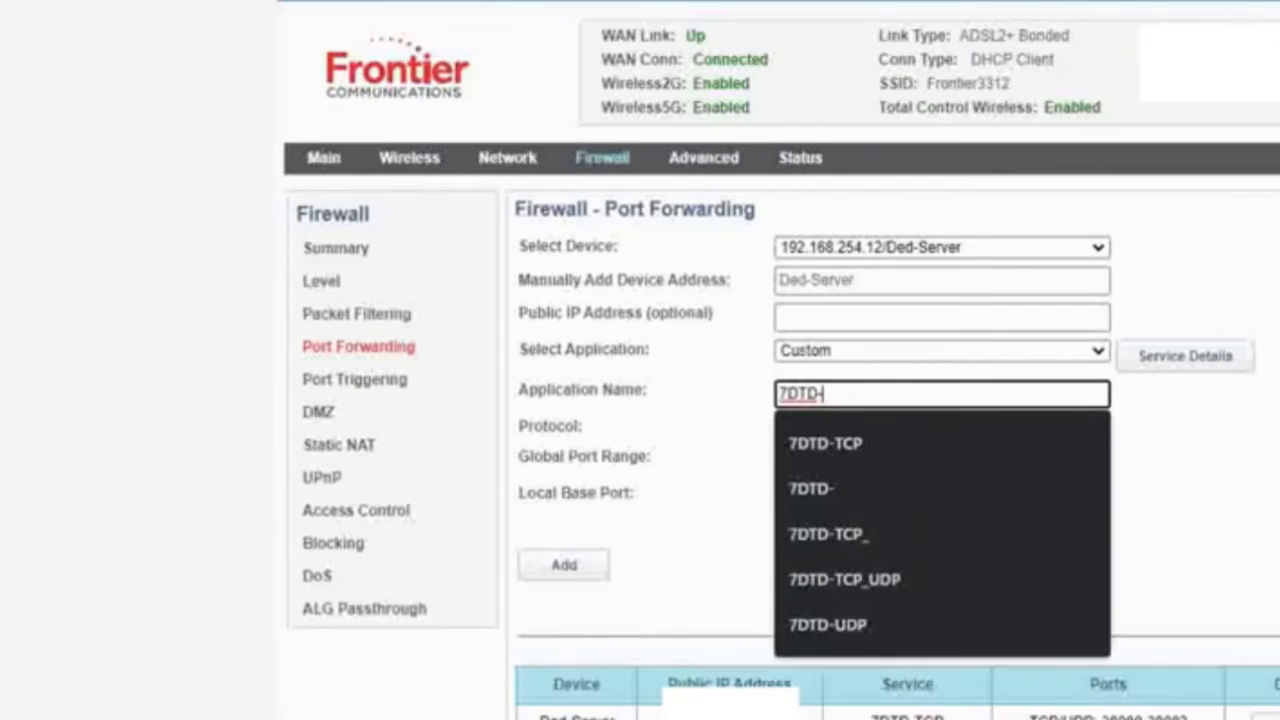
key("Escape")
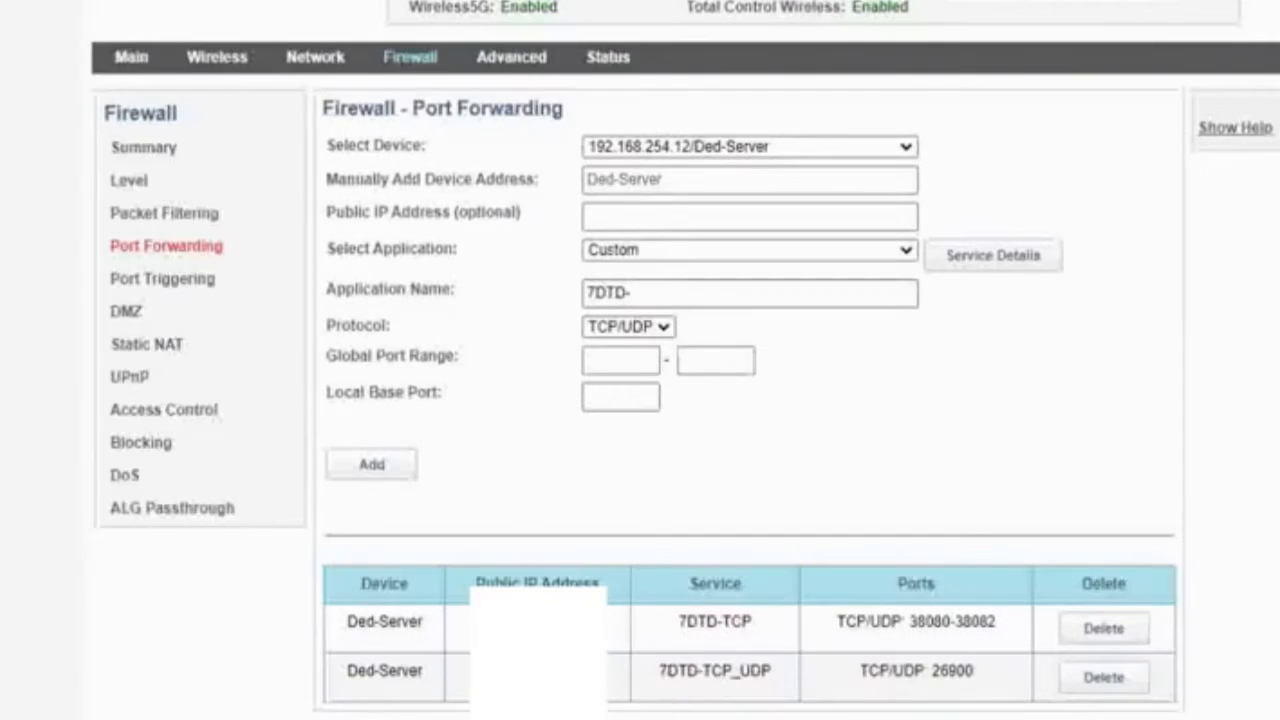
left_click(640, 292)
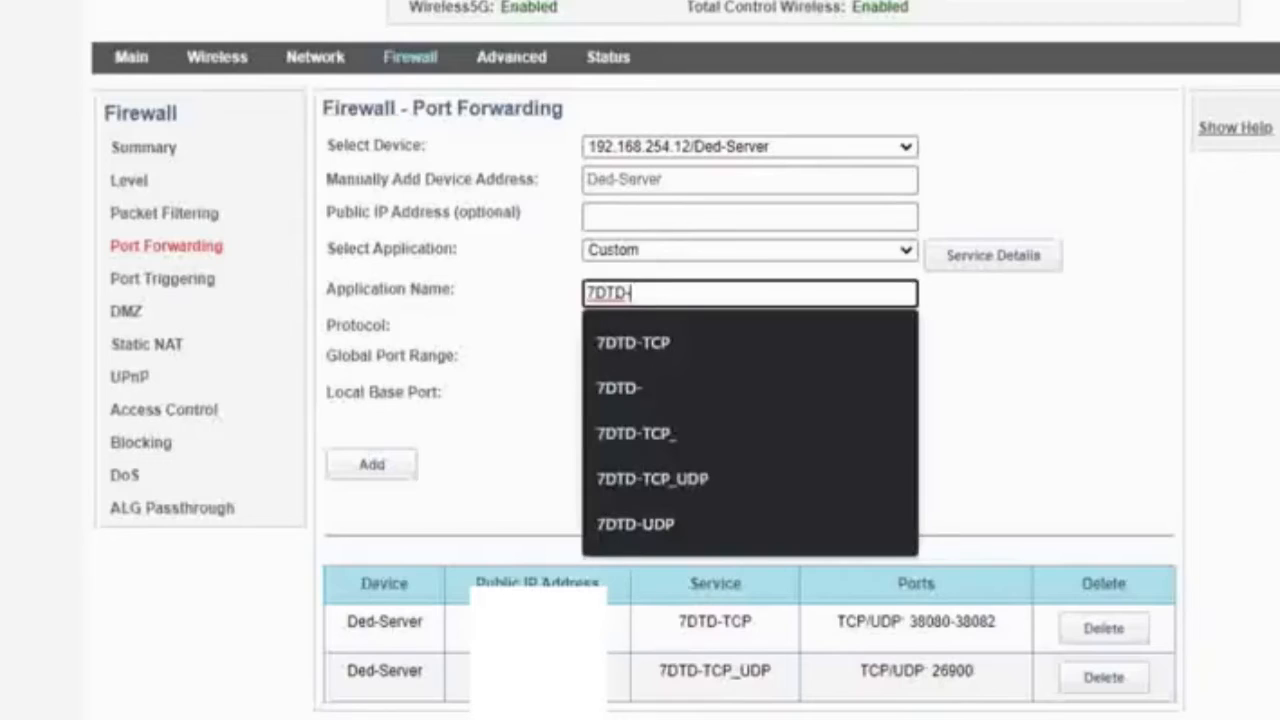
key("Down")
key("Down")
key("Down")
key("Down")
key("Down")
key("Return")
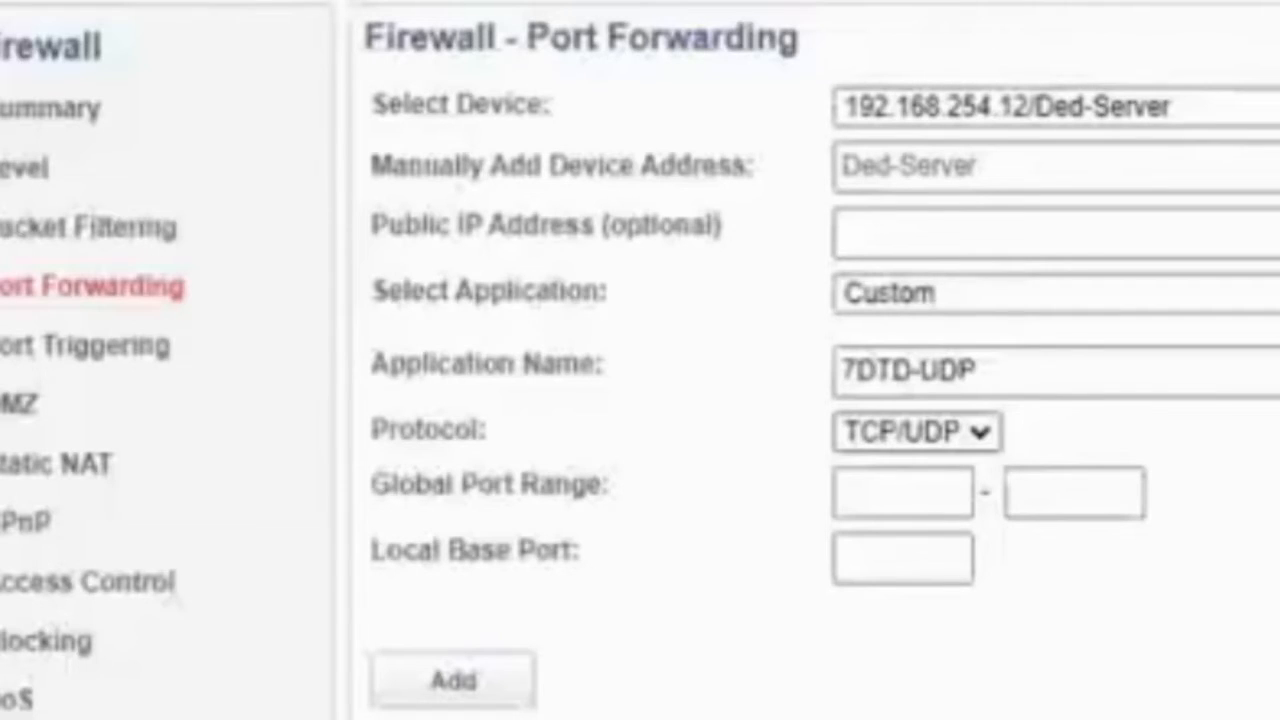
Step: Set the 7DTD-UDP rule's protocol to UDP
left_click(916, 431)
key("Down")
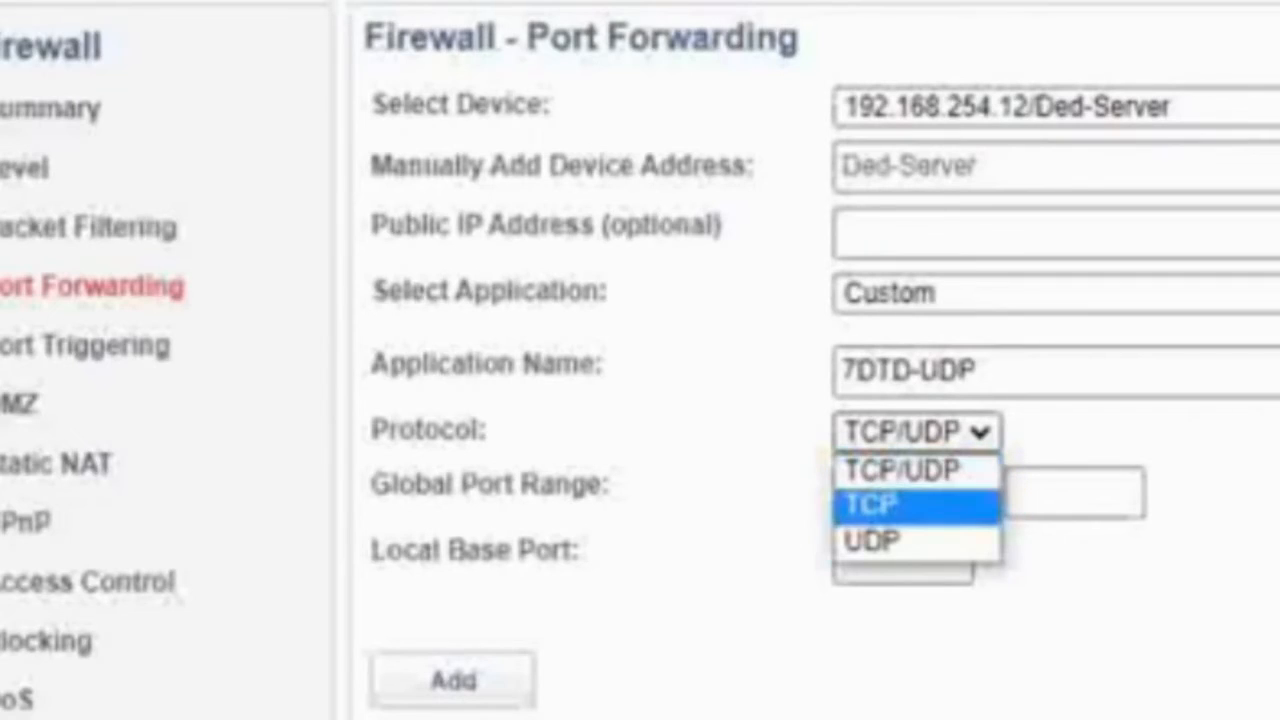
key("Down")
key("Return")
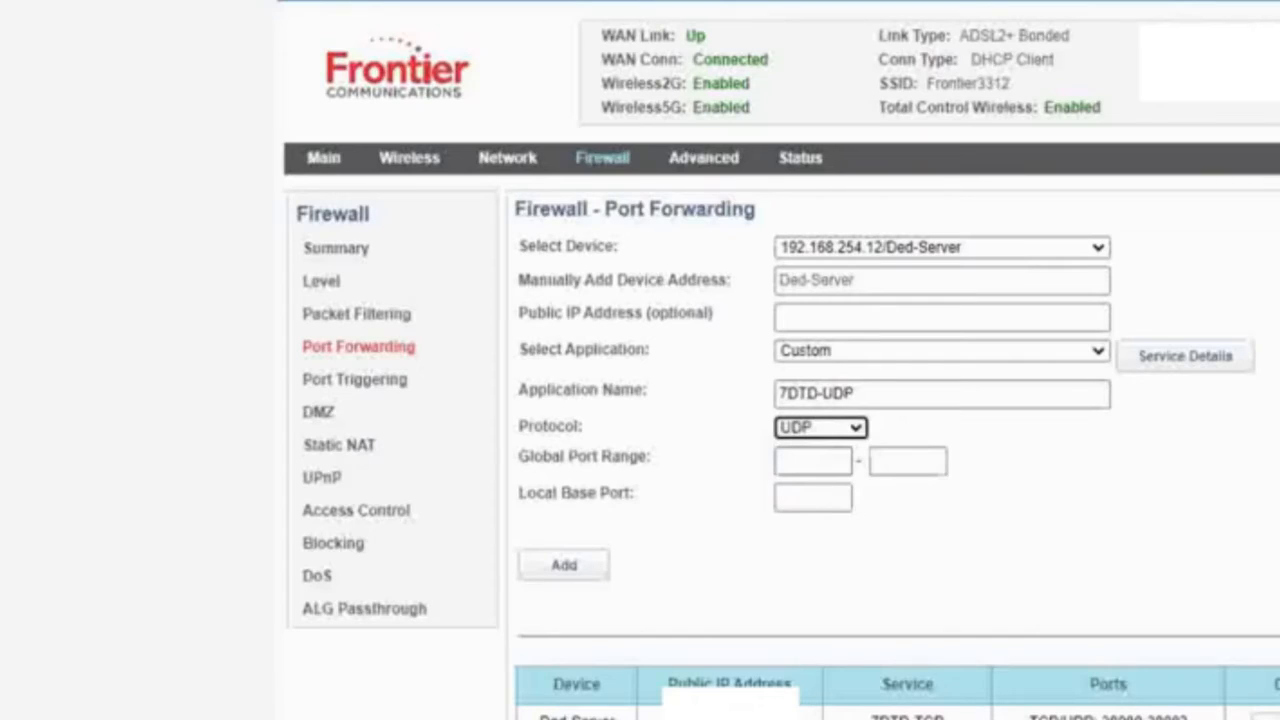
Step: Set the 7DTD-UDP rule's global port range to 26901 through 26902
left_click(812, 461)
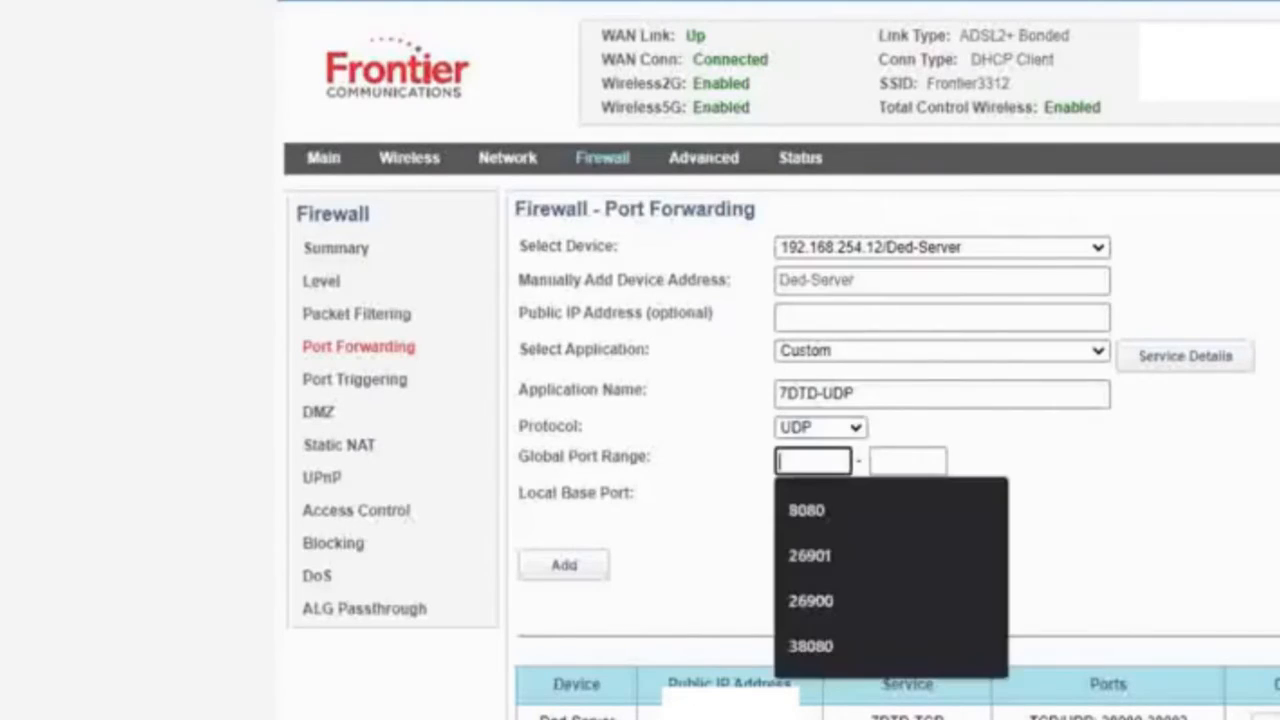
key("Down")
key("Down")
key("Return")
key("Tab")
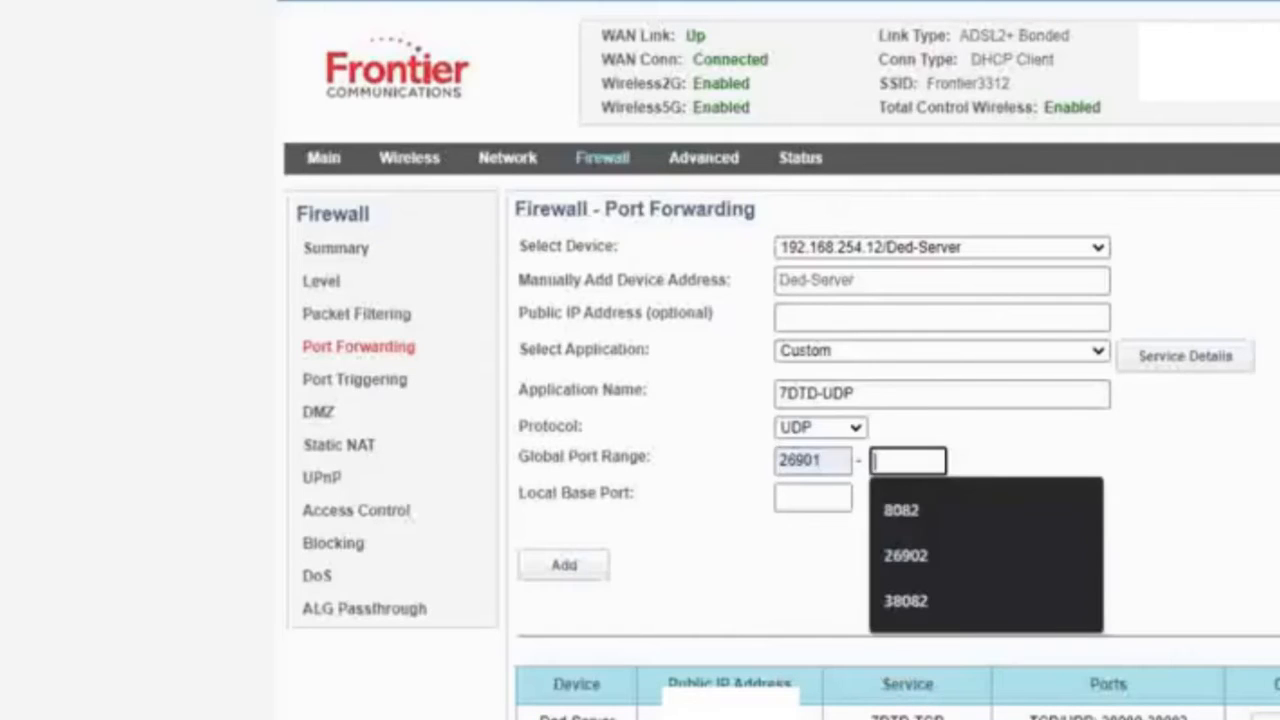
key("Down")
key("Down")
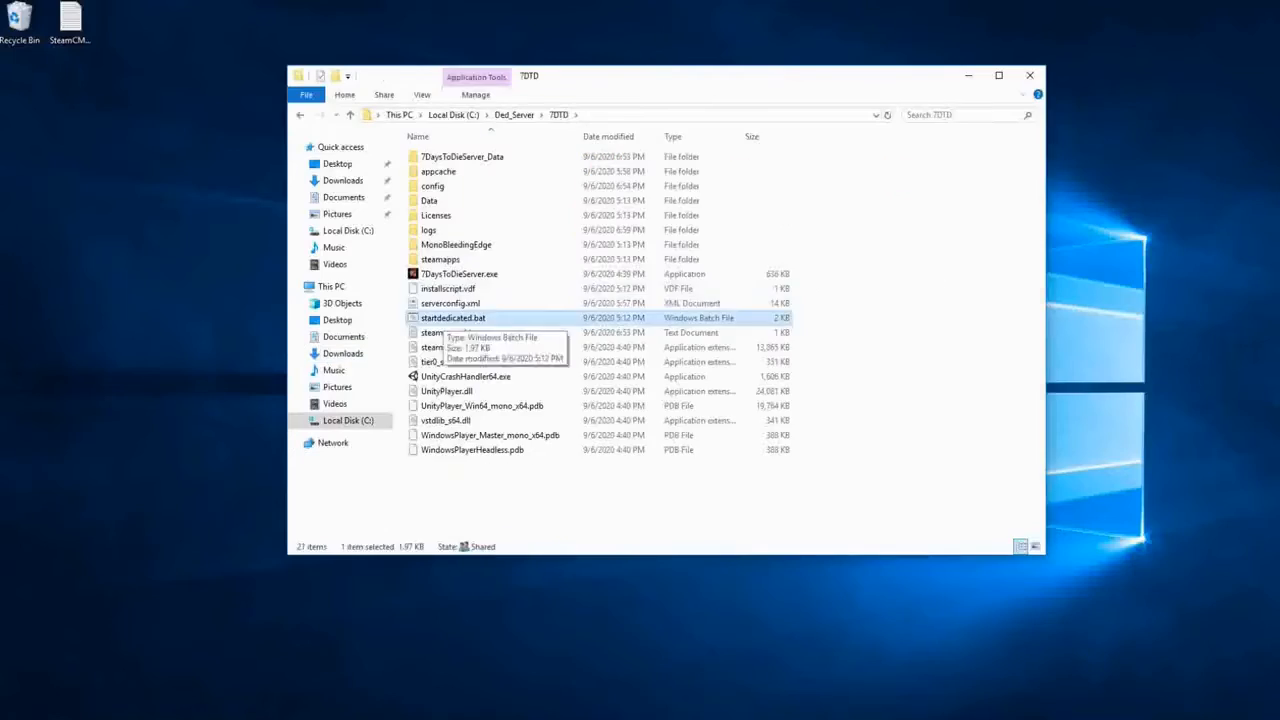
Step: Create a desktop shortcut to startdedicated.bat, name it 7DTD Server and give it the 7 Days to Die icon
right_click(444, 318)
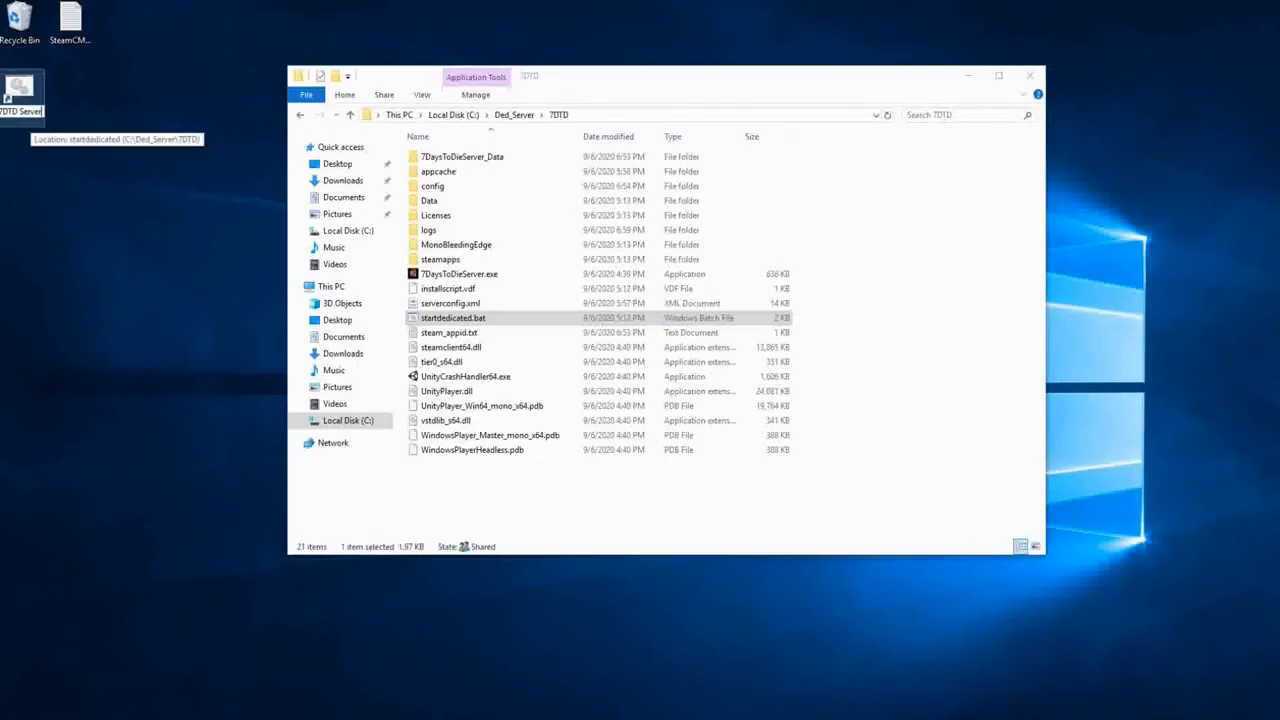
right_click(22, 106)
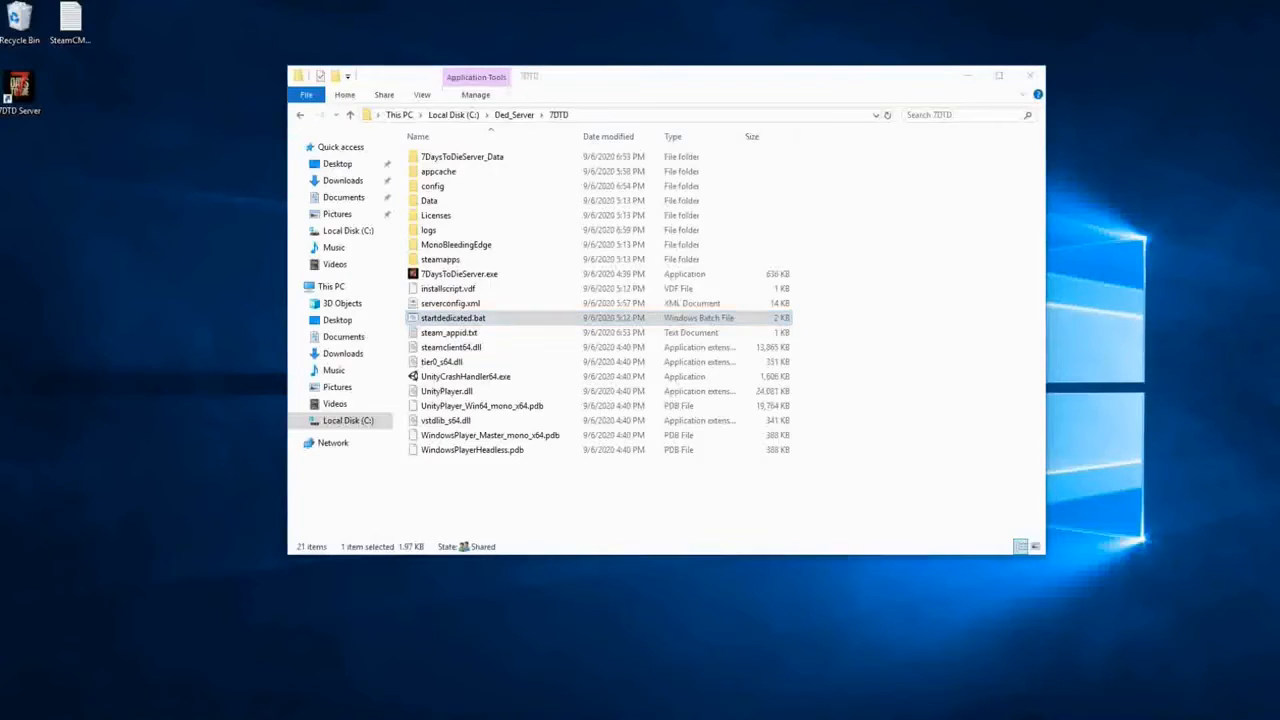
Step: Open serverconfig.xml from the 7DTD folder in Notepad++, beside the 7 Days to Die Dedicated Server wiki page
right_click(453, 303)
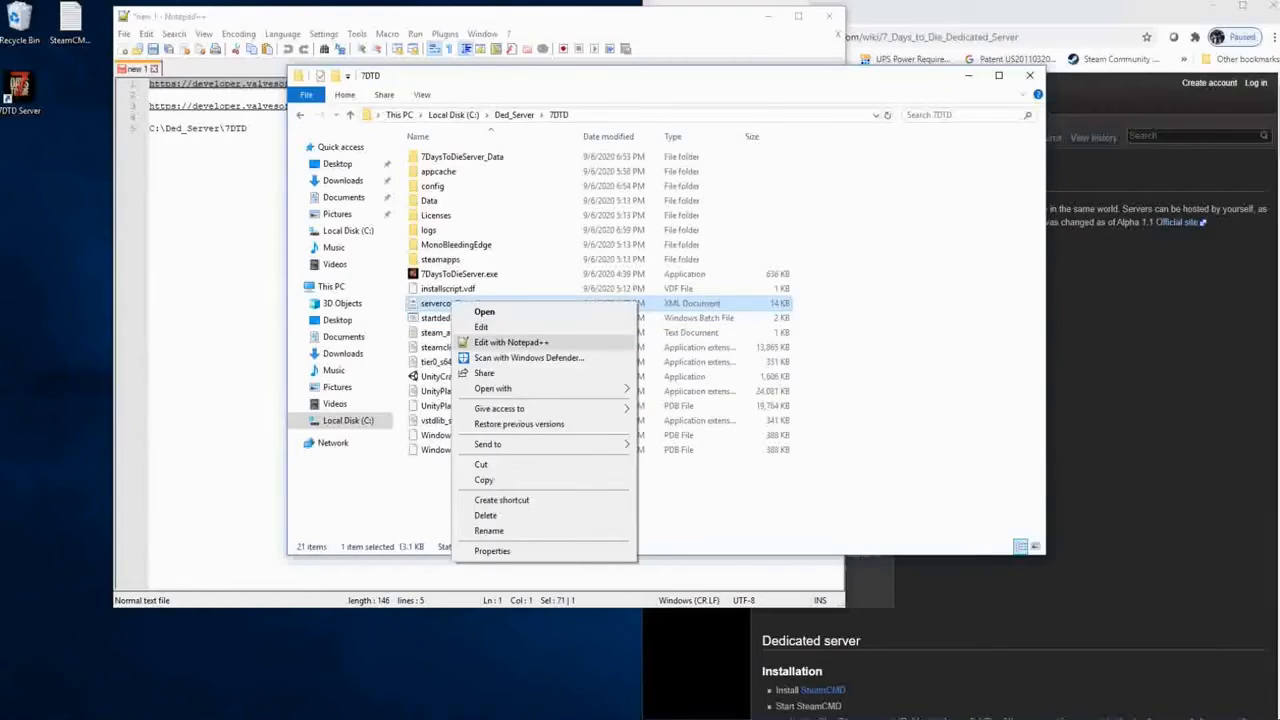
left_click(511, 342)
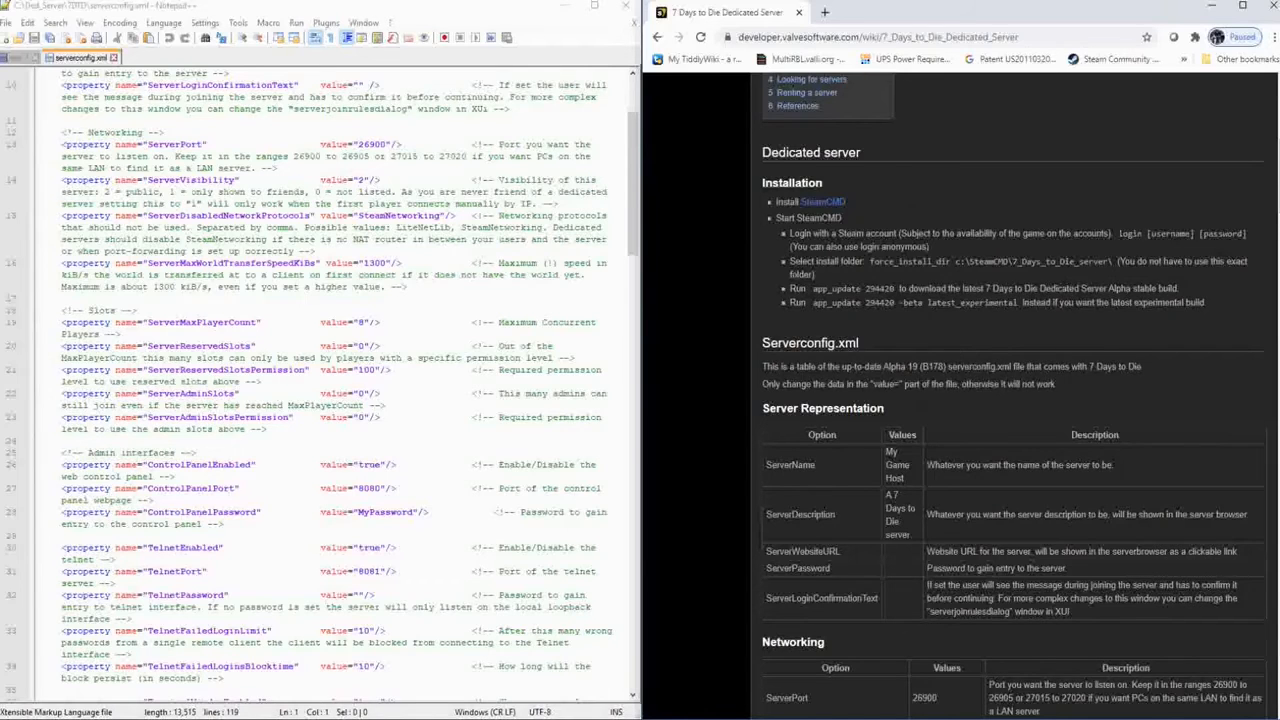
scroll(1010, 400, "down", 5)
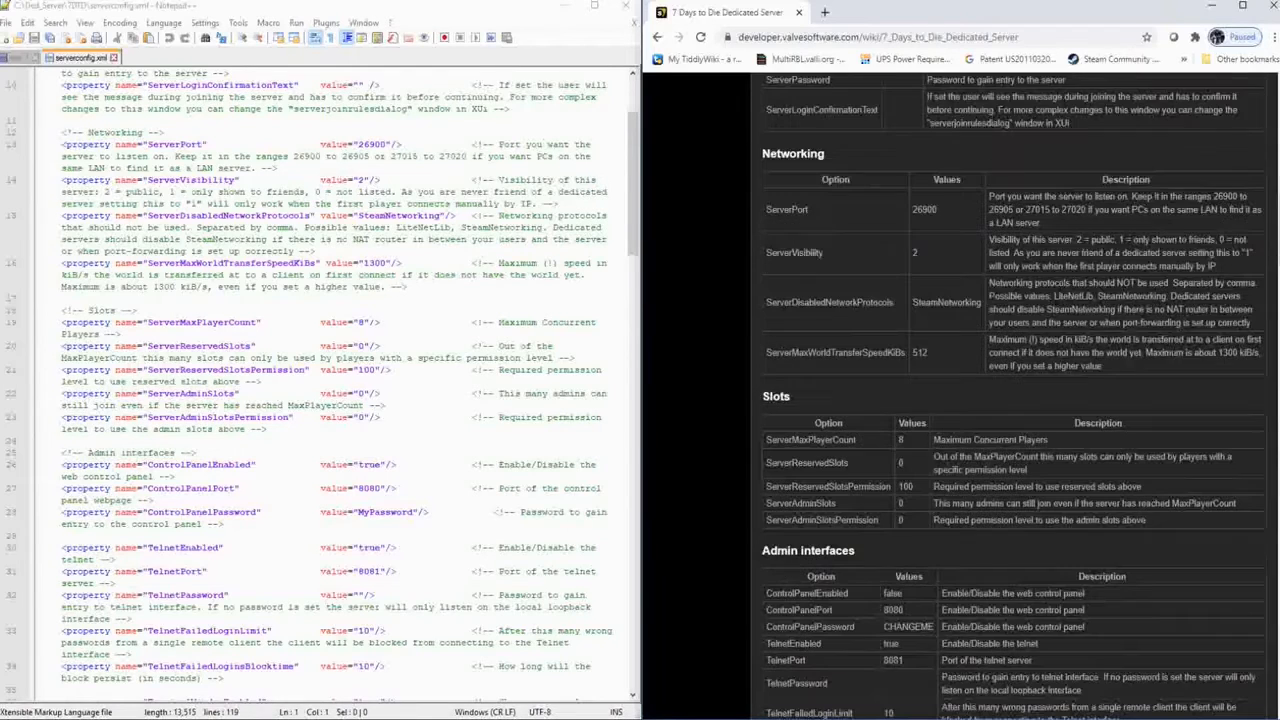
scroll(320, 380, "up", 4)
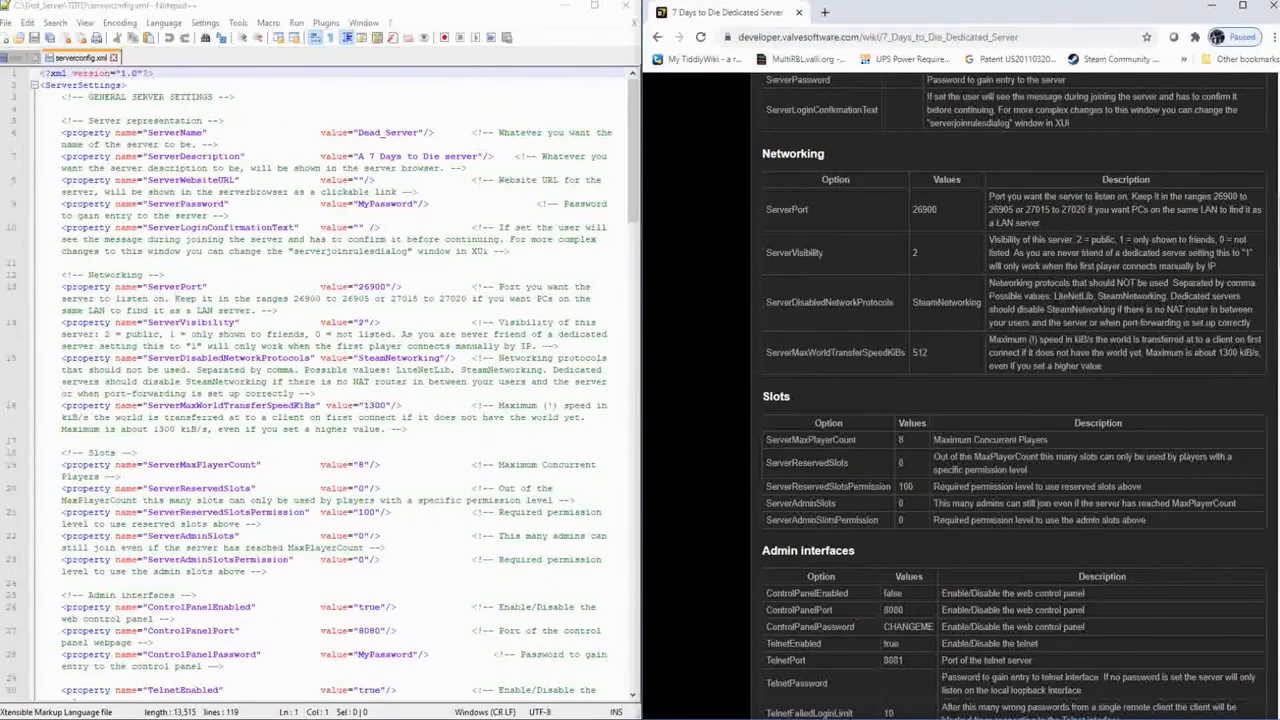
Step: Review the ServerName, ServerPassword and ServerPort settings in serverconfig.xml, including the recommended port ranges
double_click(388, 132)
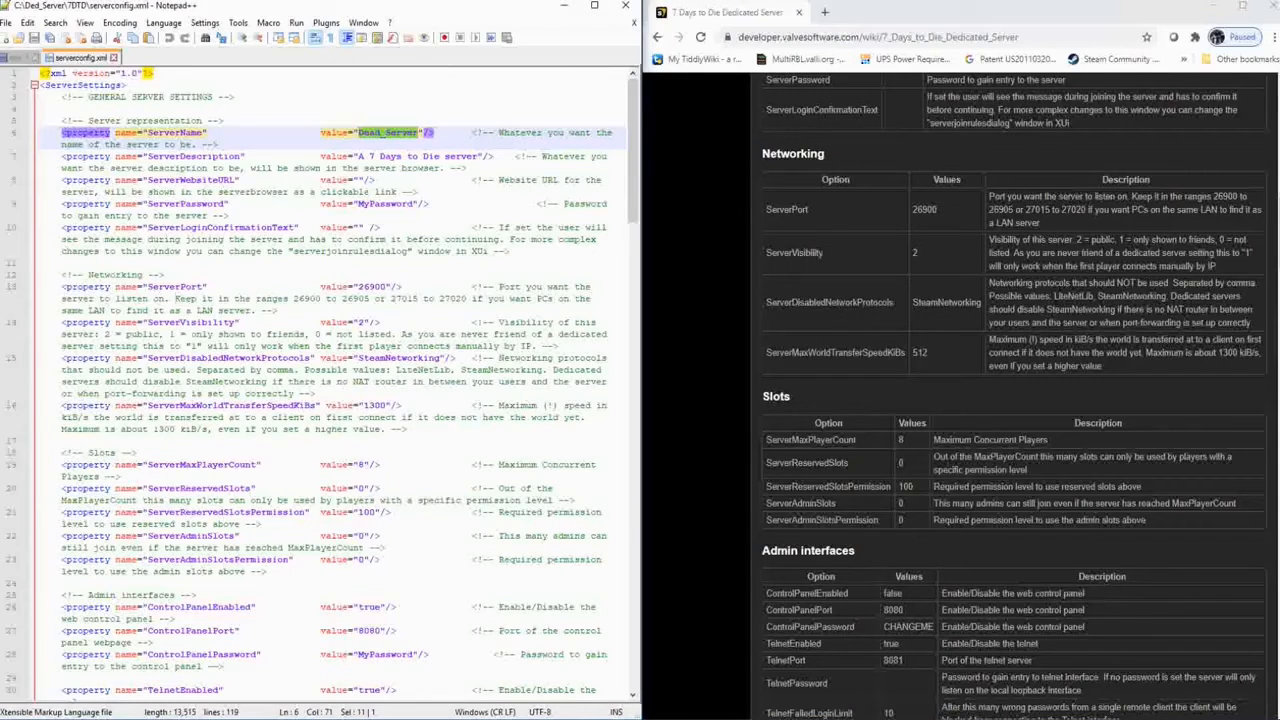
scroll(323, 380, "down", 1)
double_click(385, 168)
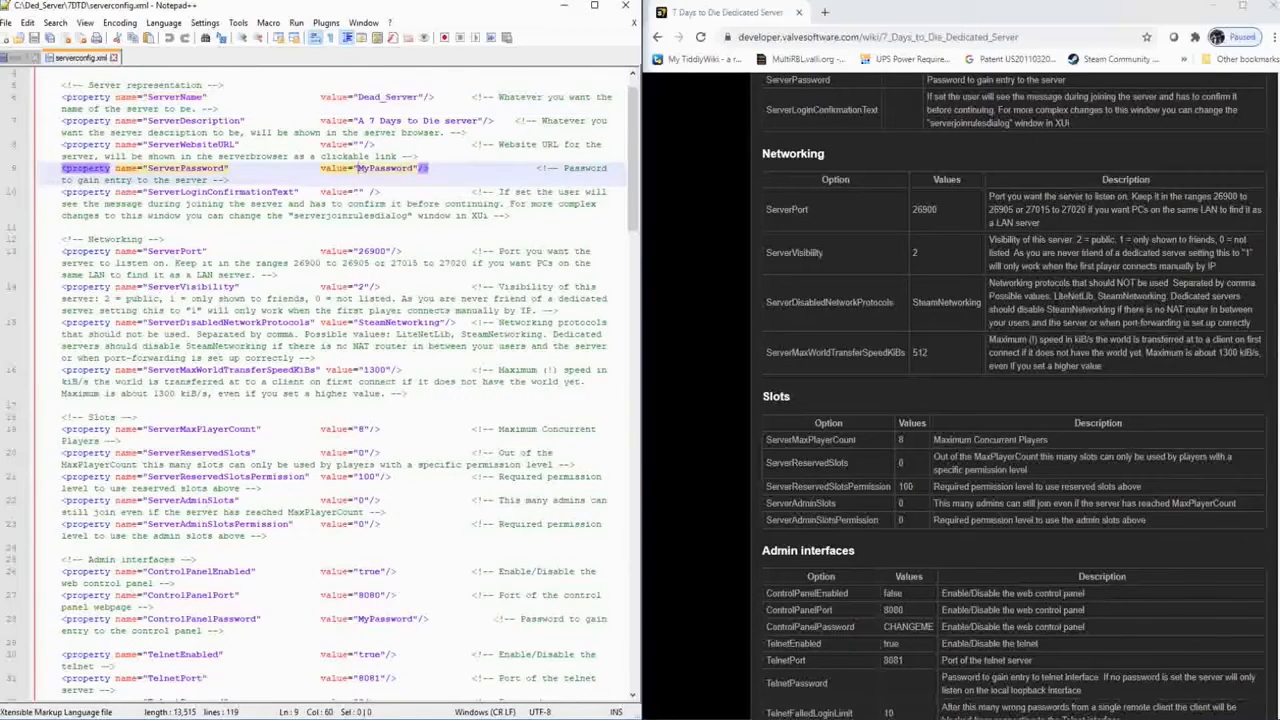
scroll(323, 380, "down", 1)
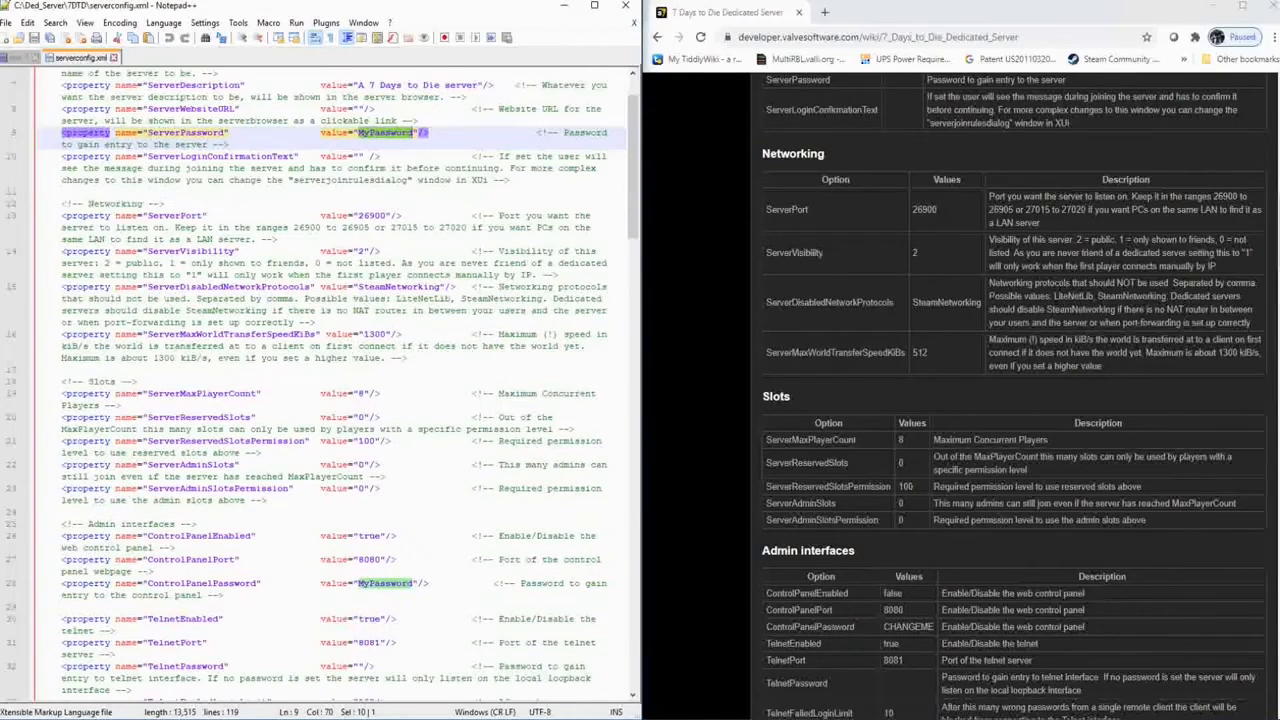
double_click(372, 215)
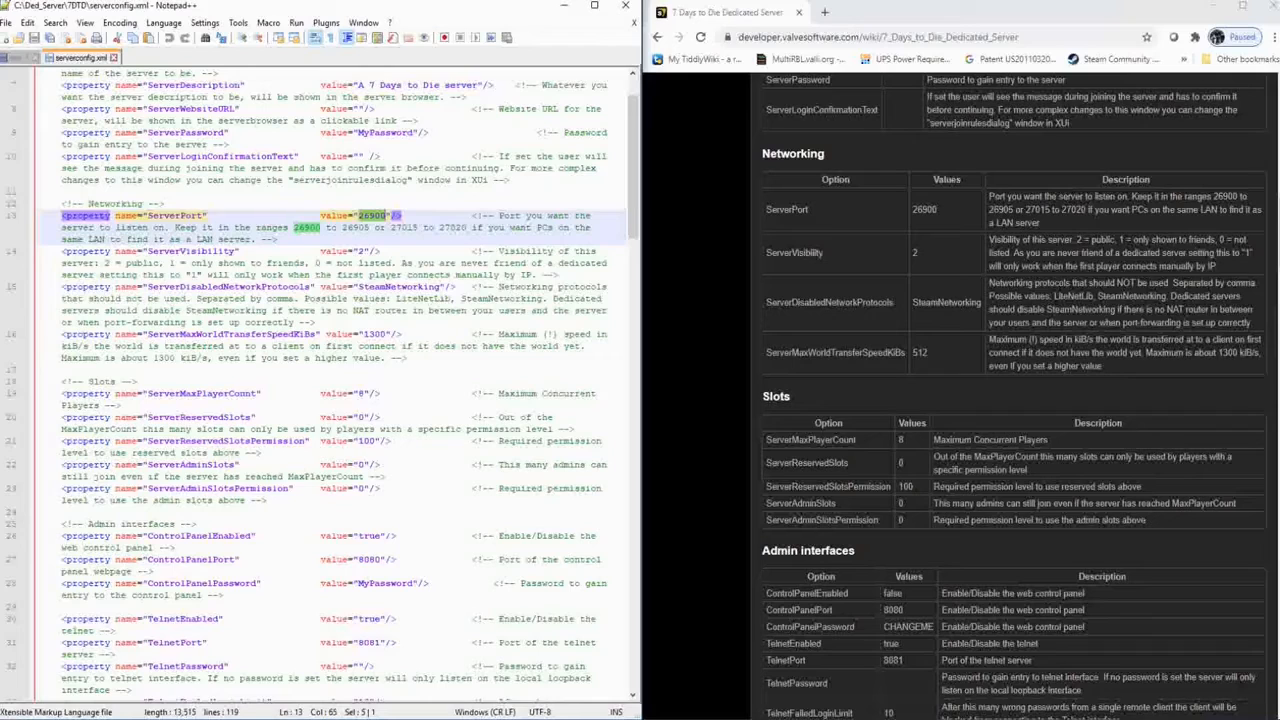
left_click_drag(293, 227, 469, 228)
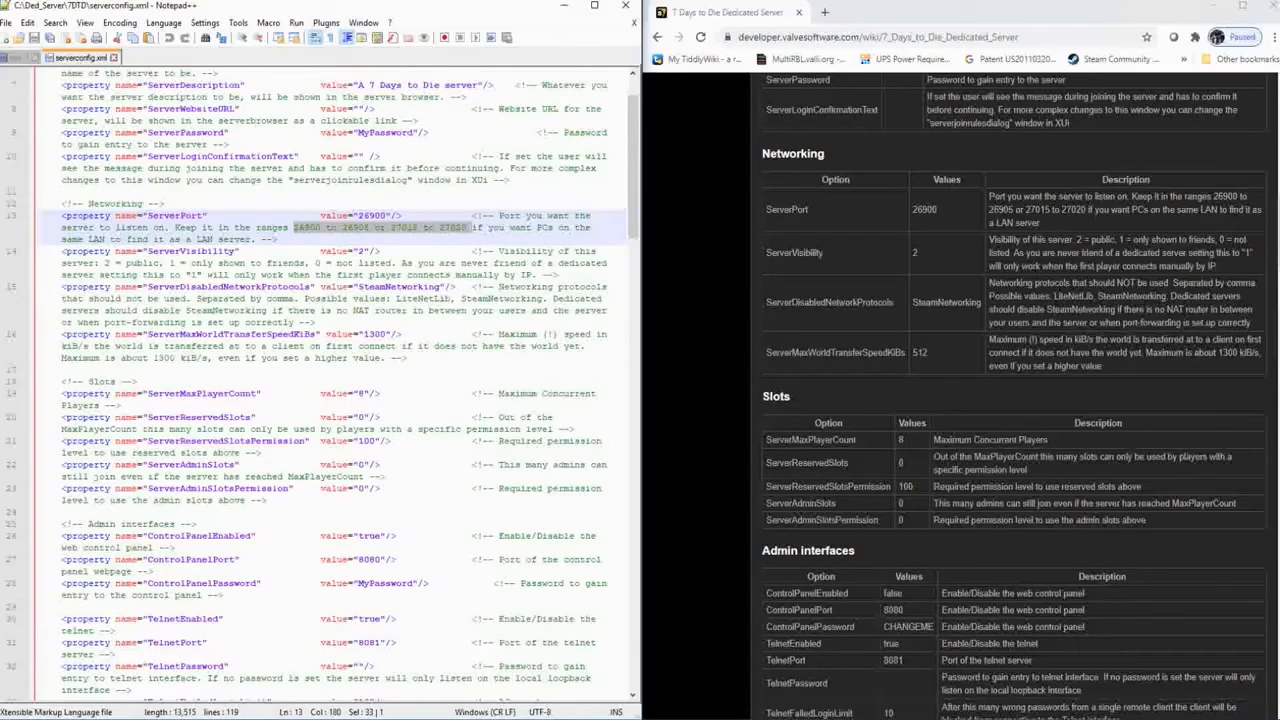
Step: Check the ControlPanelPort setting under the admin interfaces in serverconfig.xml
scroll(335, 380, "down", 2)
scroll(335, 380, "down", 1)
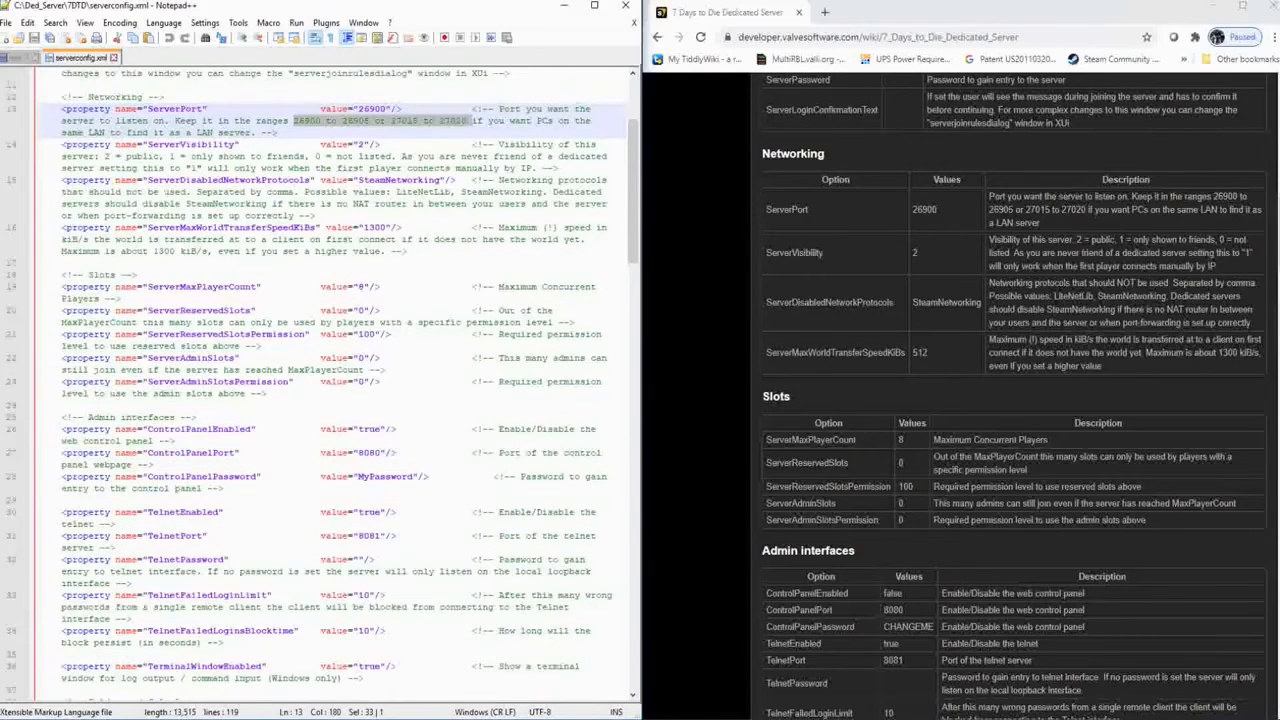
scroll(335, 380, "down", 3)
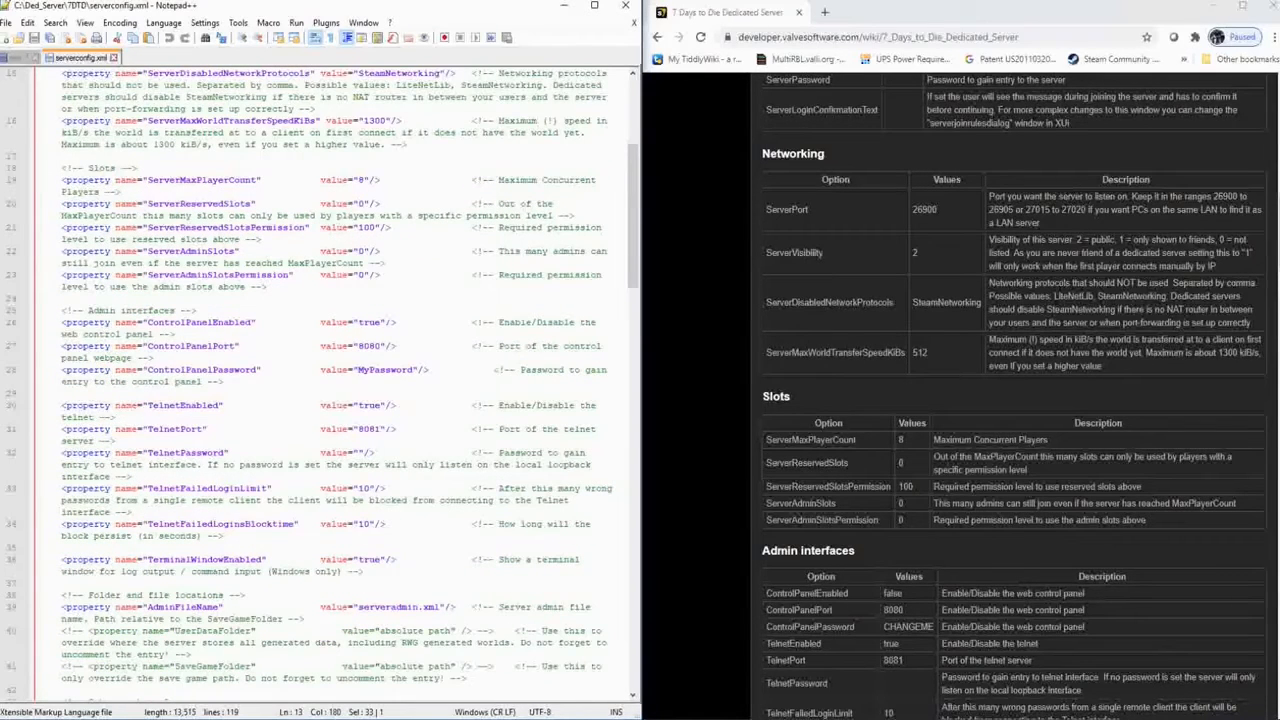
double_click(369, 346)
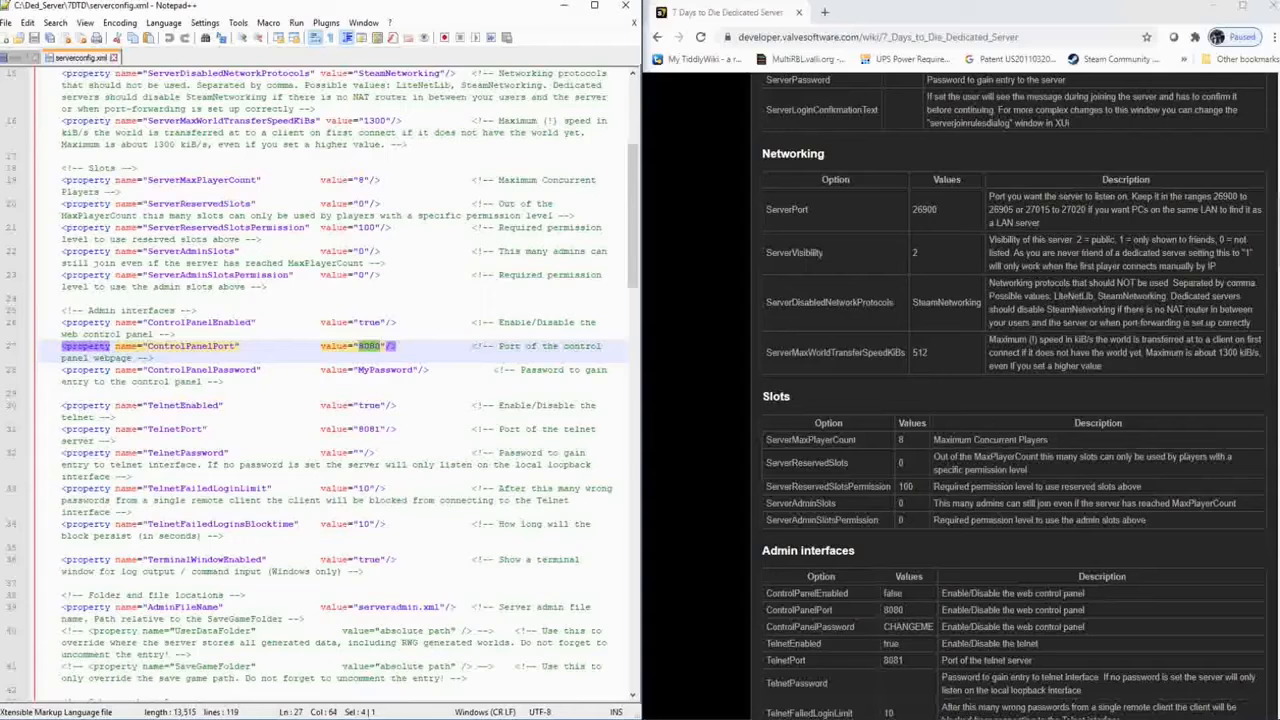
scroll(335, 380, "up", 5)
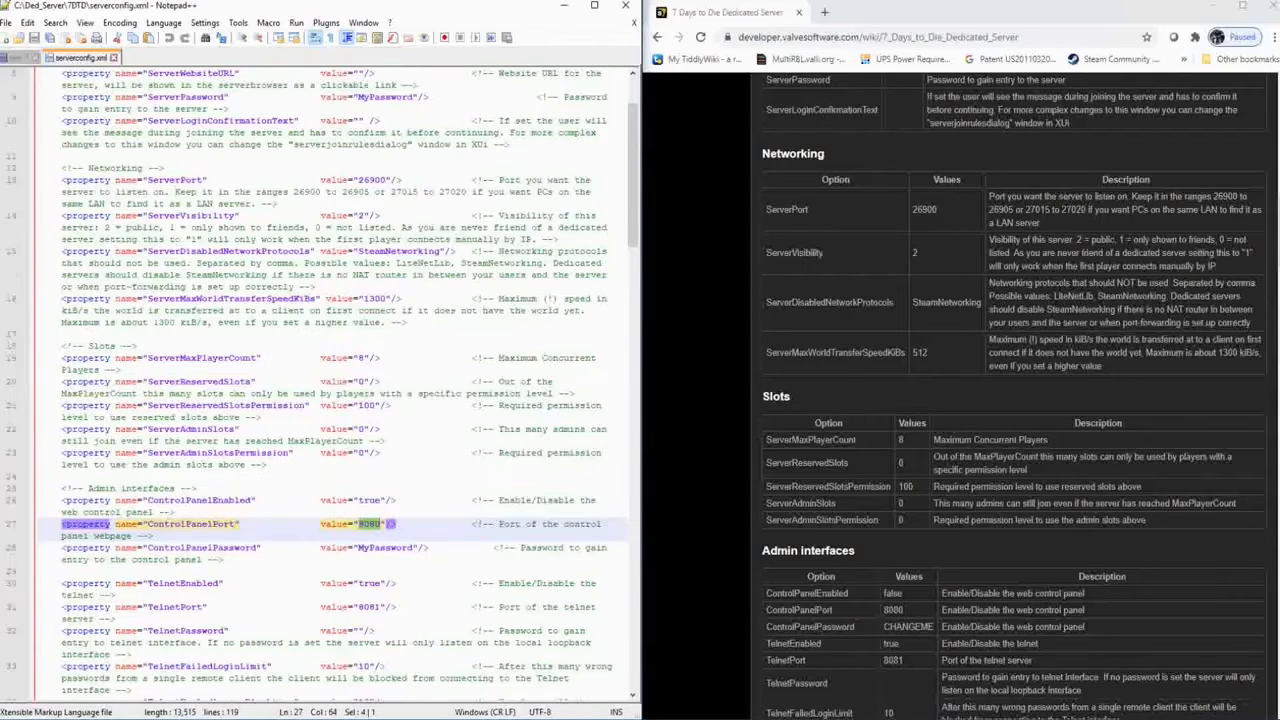
scroll(335, 380, "up", 3)
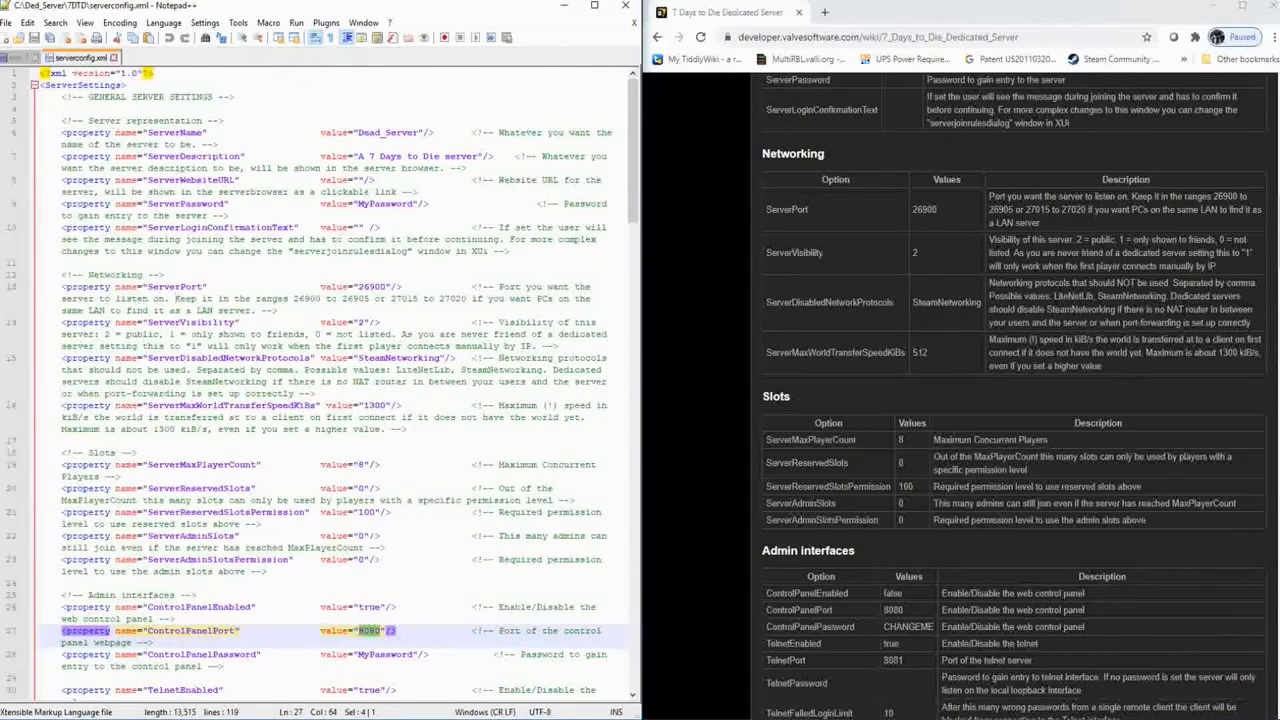
Step: Examine the ServerMaxWorldTransferSpeedKiBs and ControlPanelEnabled values in serverconfig.xml
double_click(370, 405)
scroll(335, 380, "down", 6)
scroll(1010, 400, "down", 2)
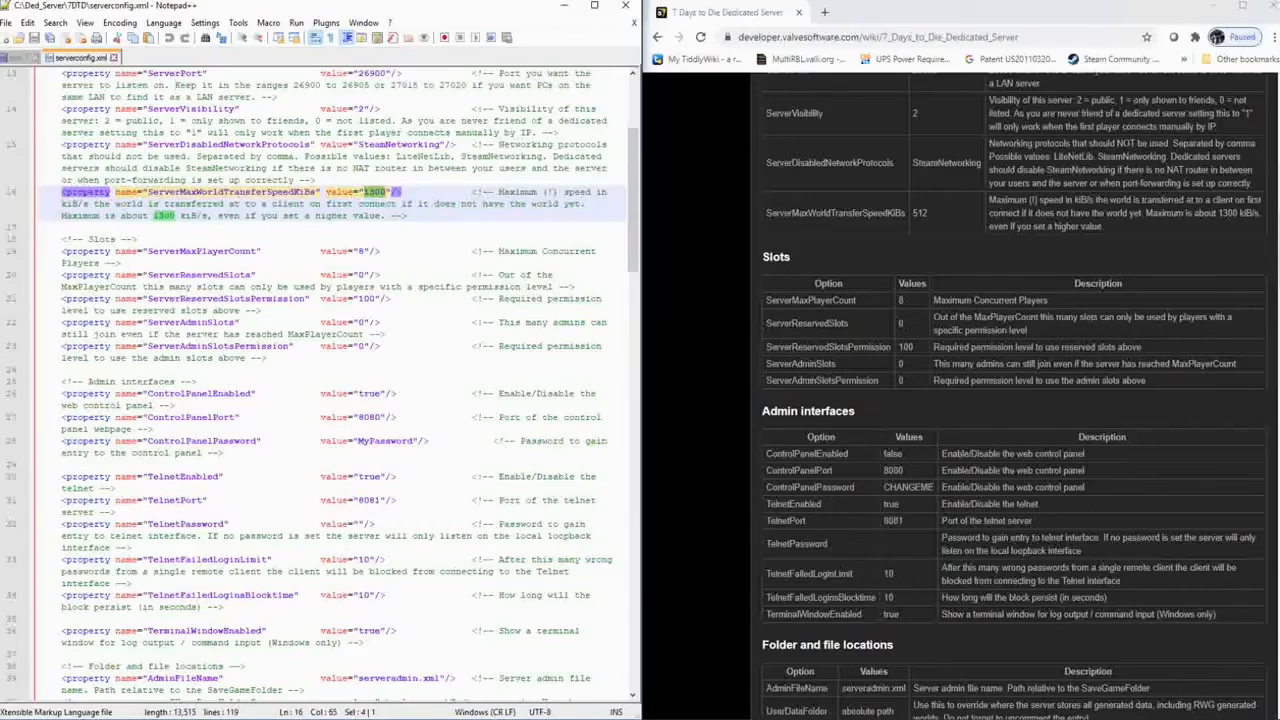
scroll(335, 380, "down", 2)
scroll(335, 380, "down", 1)
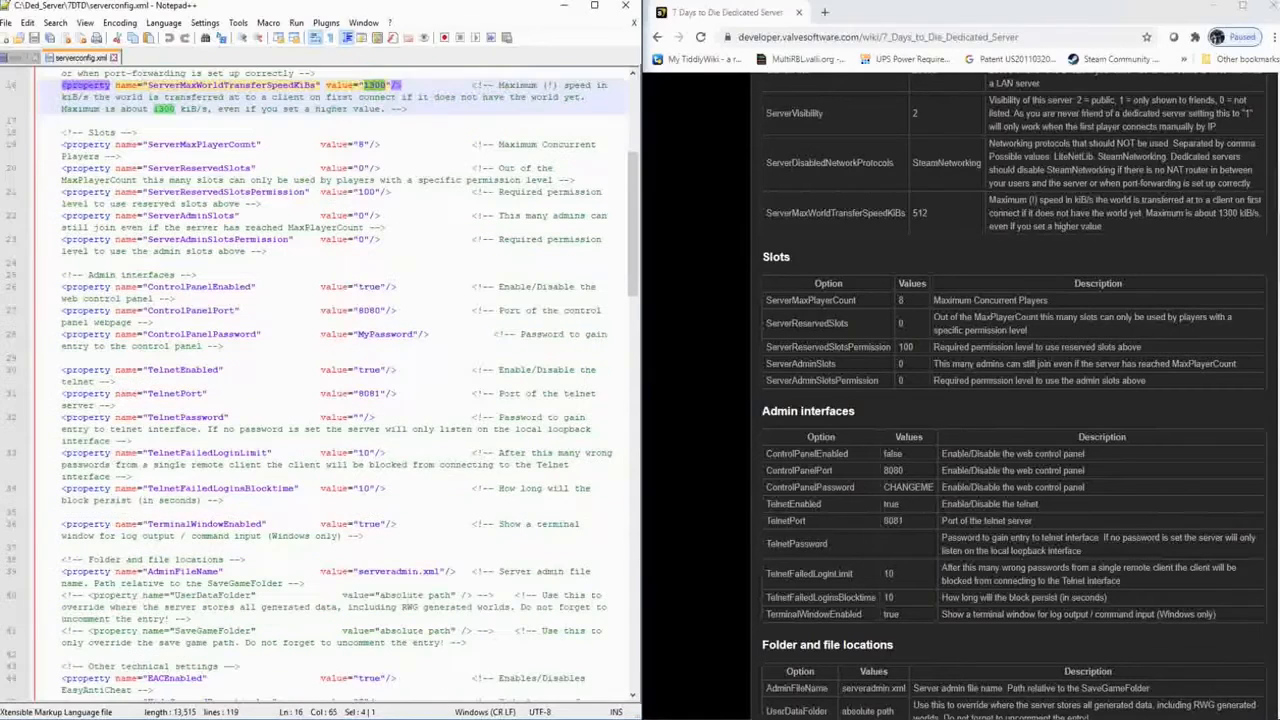
double_click(369, 287)
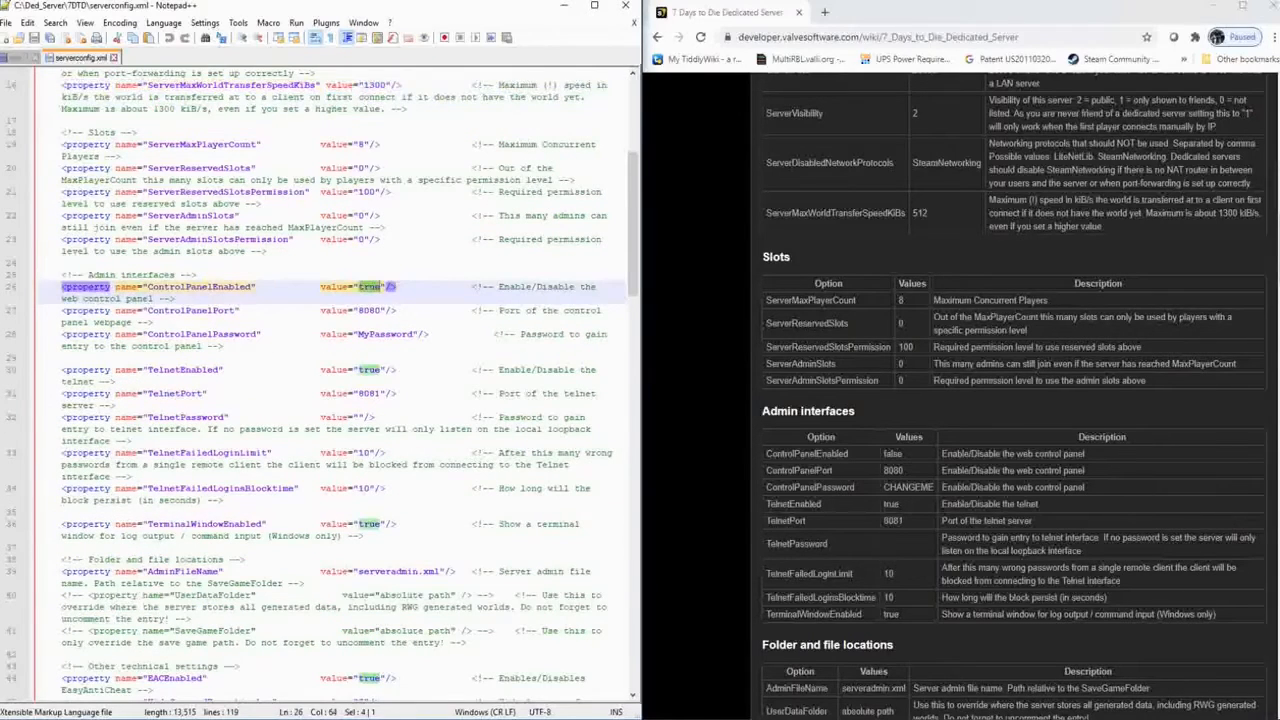
Step: Examine the GameWorld and GameName properties in the World section of serverconfig.xml
scroll(390, 287, "down", 10)
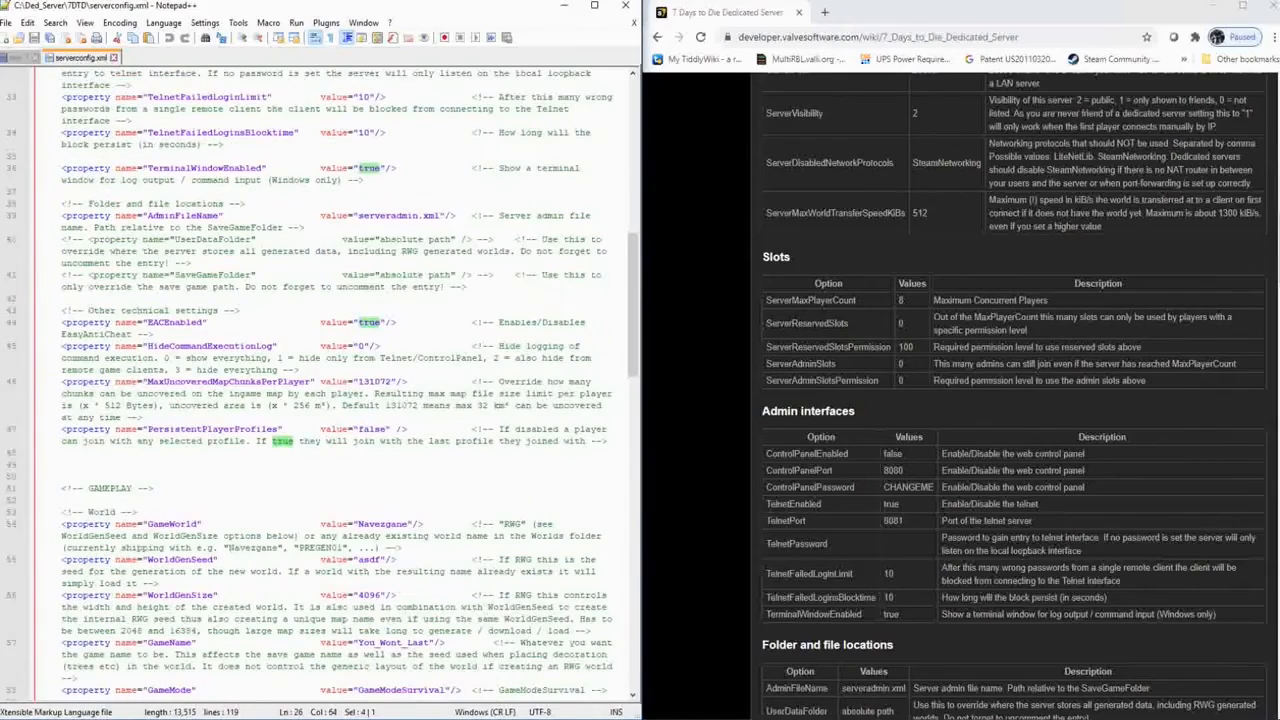
scroll(335, 380, "down", 7)
double_click(383, 274)
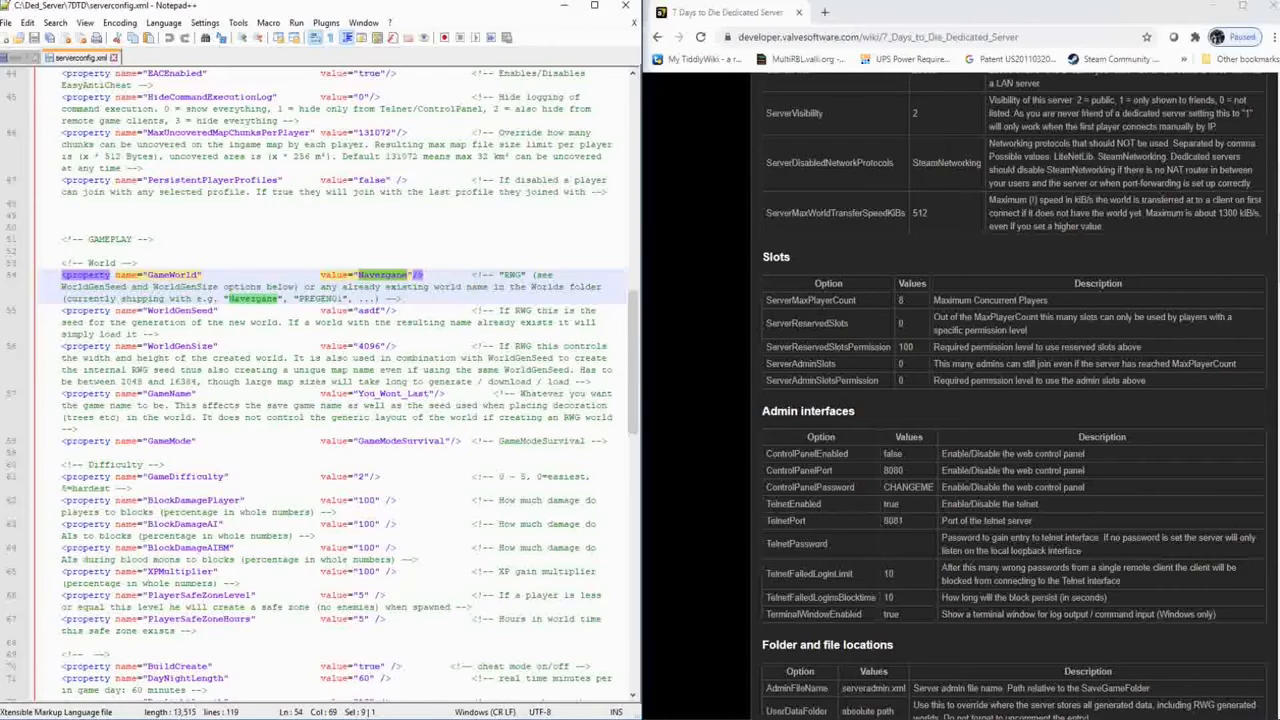
scroll(335, 380, "down", 2)
double_click(170, 323)
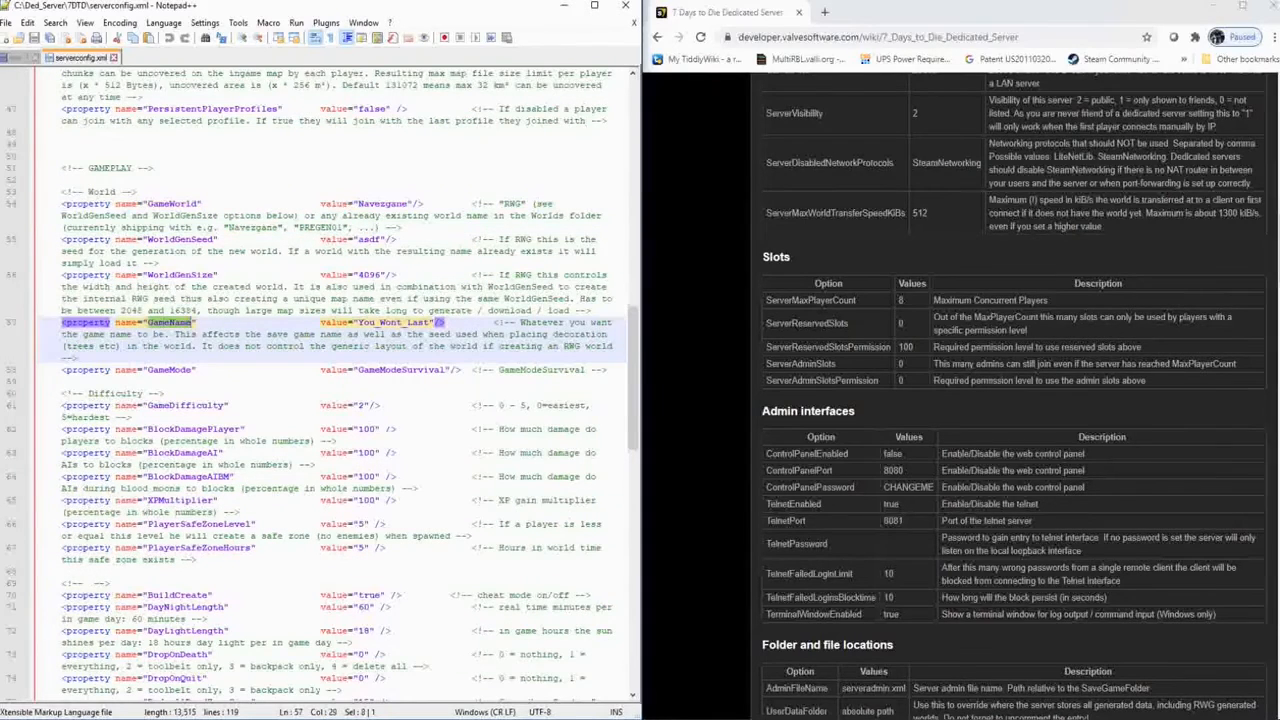
left_click_drag(358, 323, 431, 323)
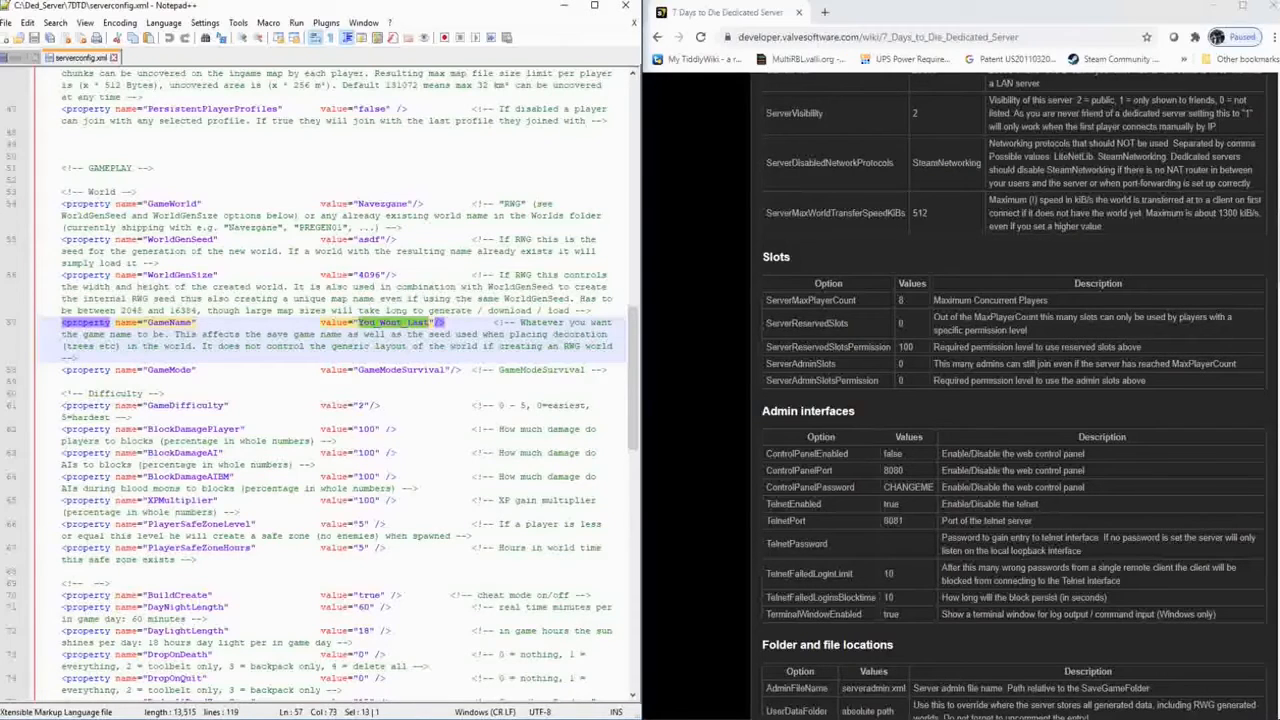
Step: Skim the difficulty, performance, zombie, loot, multiplayer and land claim settings in serverconfig.xml, ending back at the start of the file
scroll(320, 386, "down", 5)
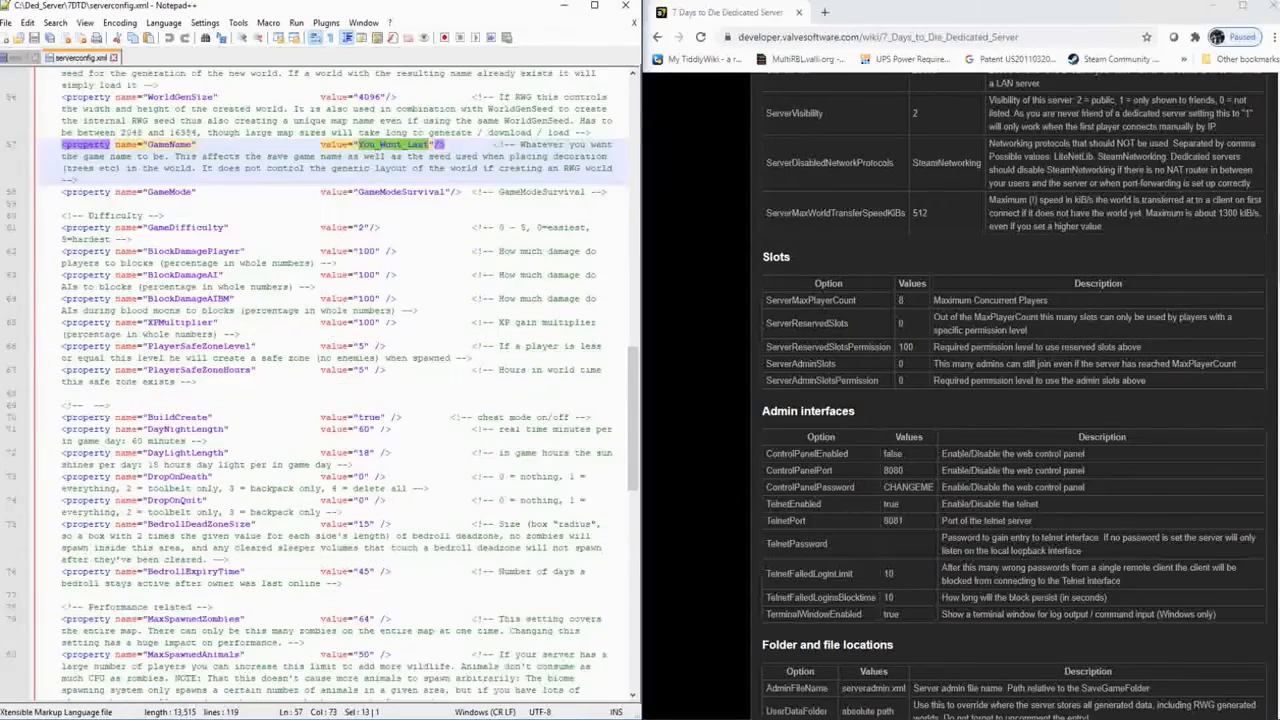
scroll(320, 386, "down", 2)
scroll(320, 386, "down", 13)
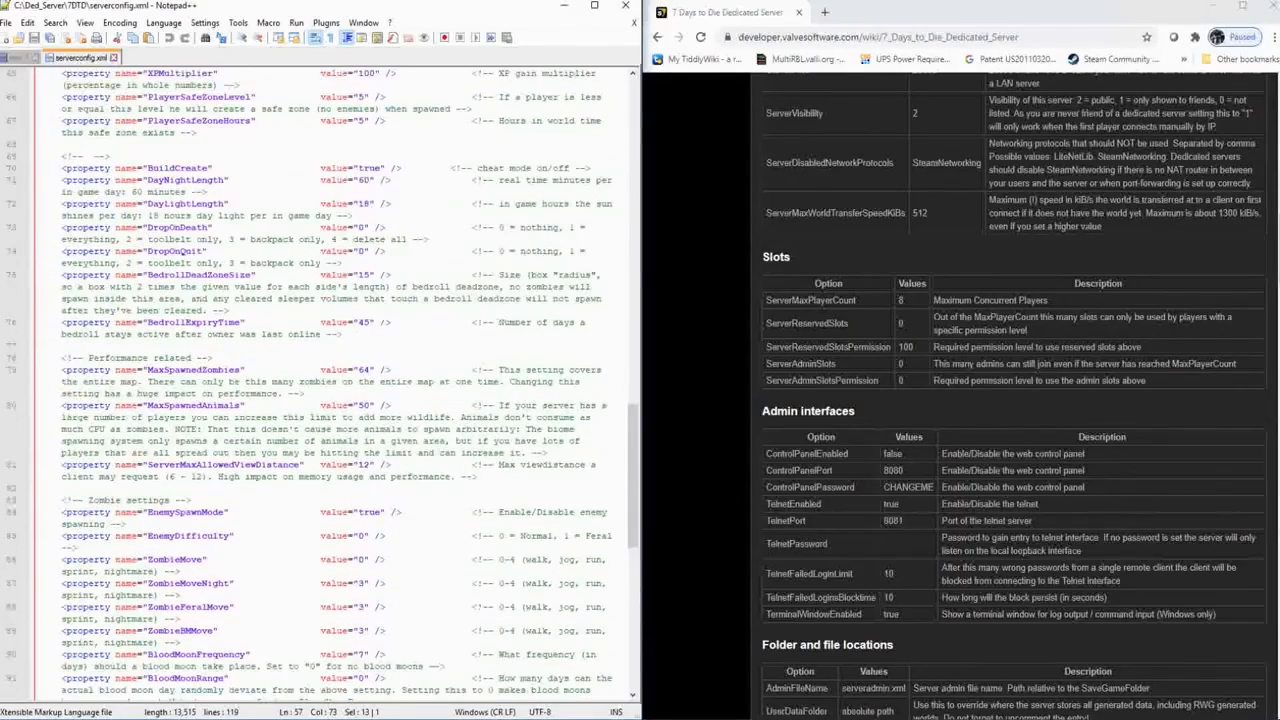
scroll(320, 386, "down", 7)
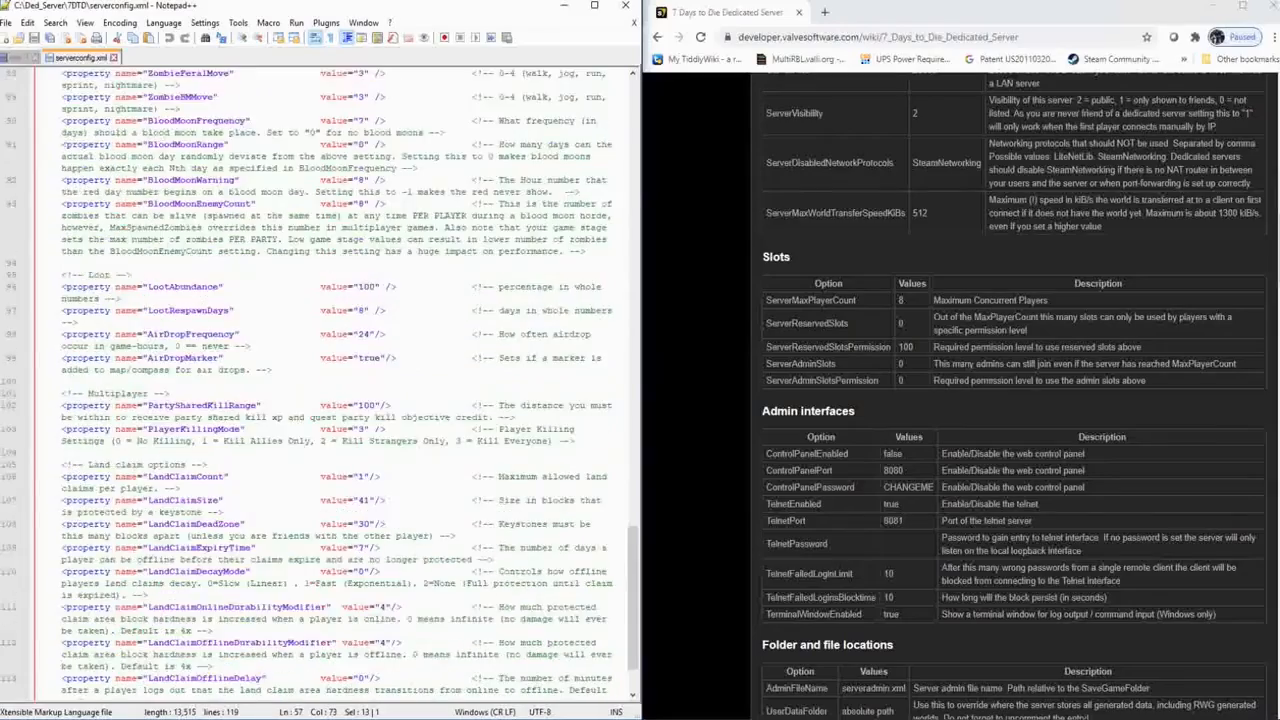
scroll(320, 386, "up", 19)
scroll(320, 386, "up", 15)
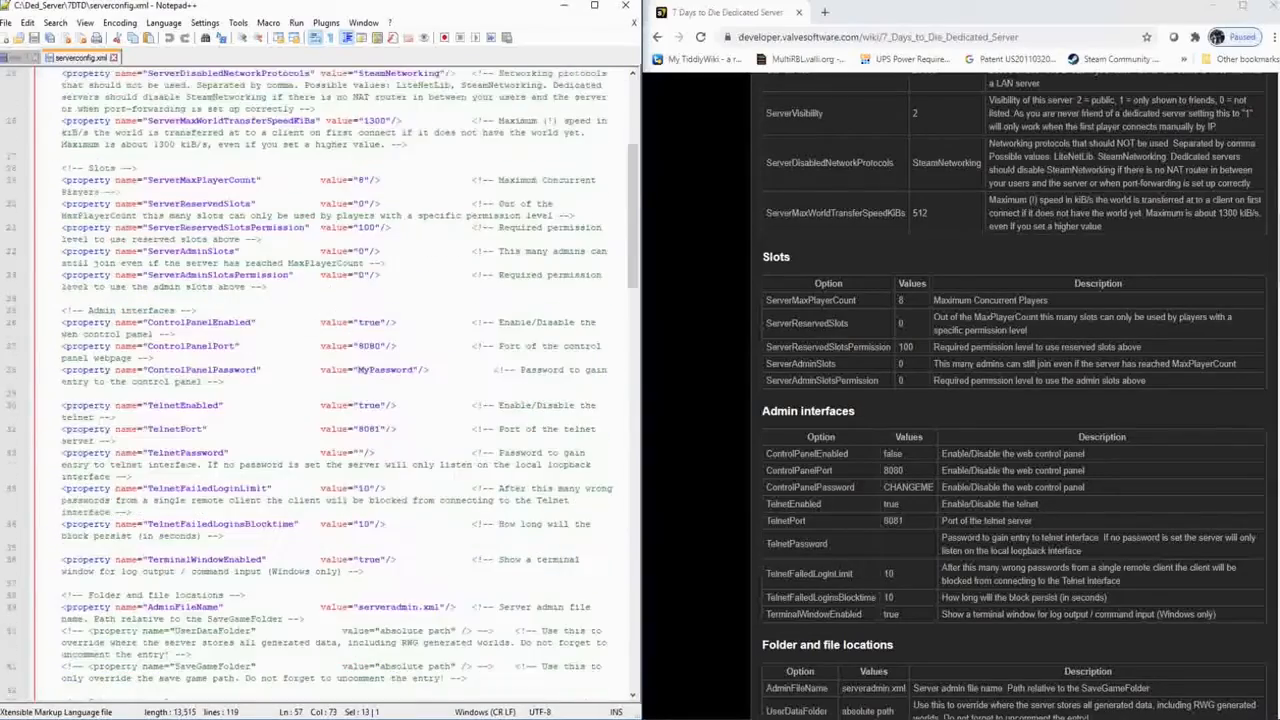
scroll(320, 386, "up", 5)
Step: Read the wiki's serverconfig.xml option tables from the admin interfaces through the zombie settings
scroll(1010, 400, "down", 9)
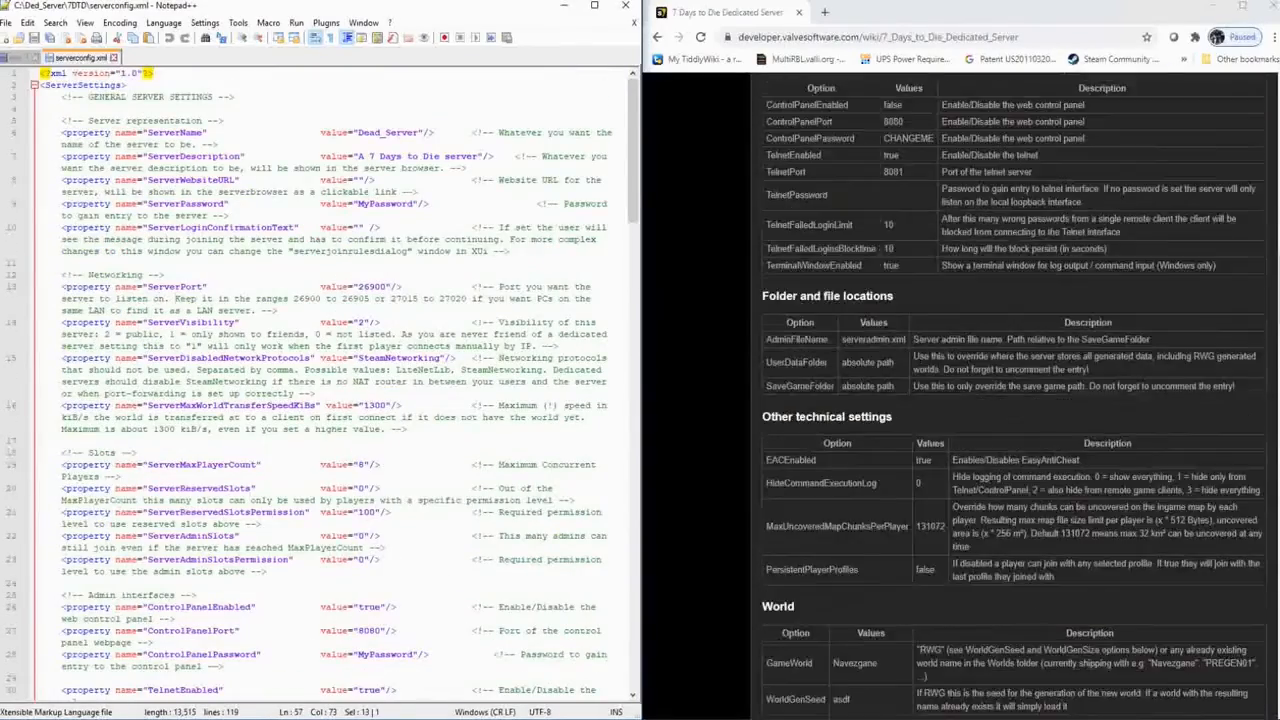
scroll(1010, 400, "down", 1)
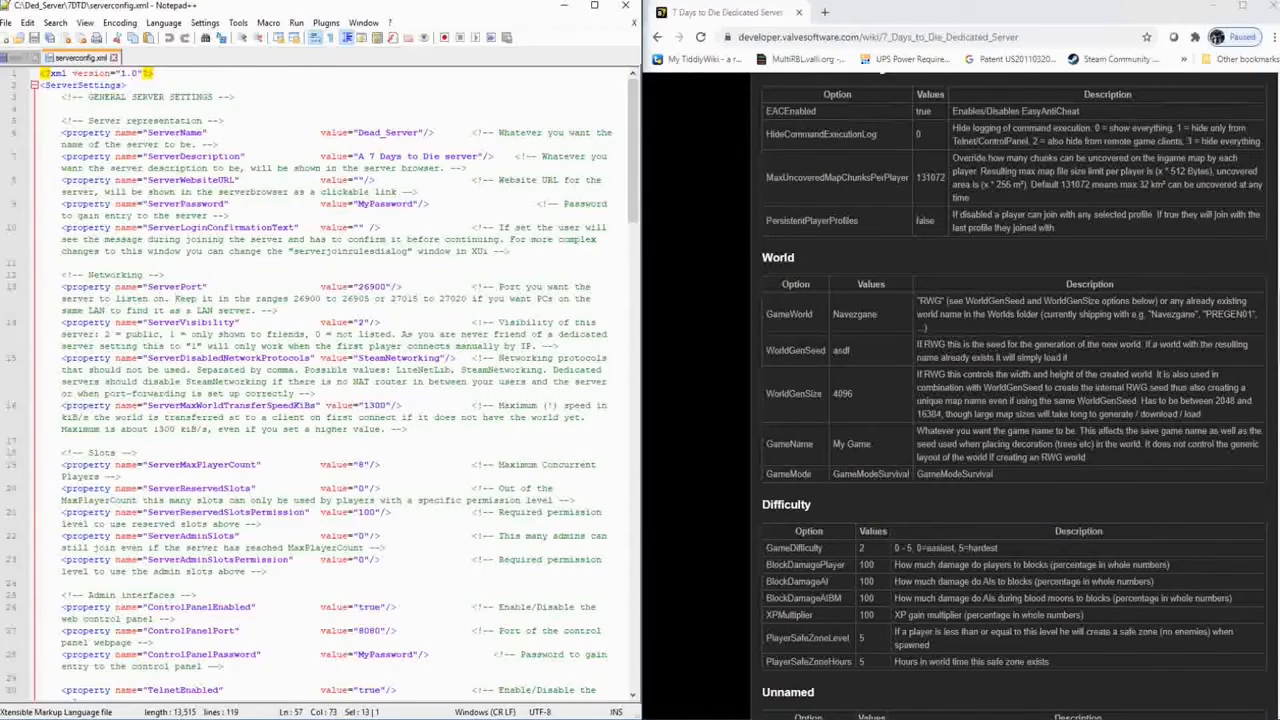
scroll(1010, 400, "down", 5)
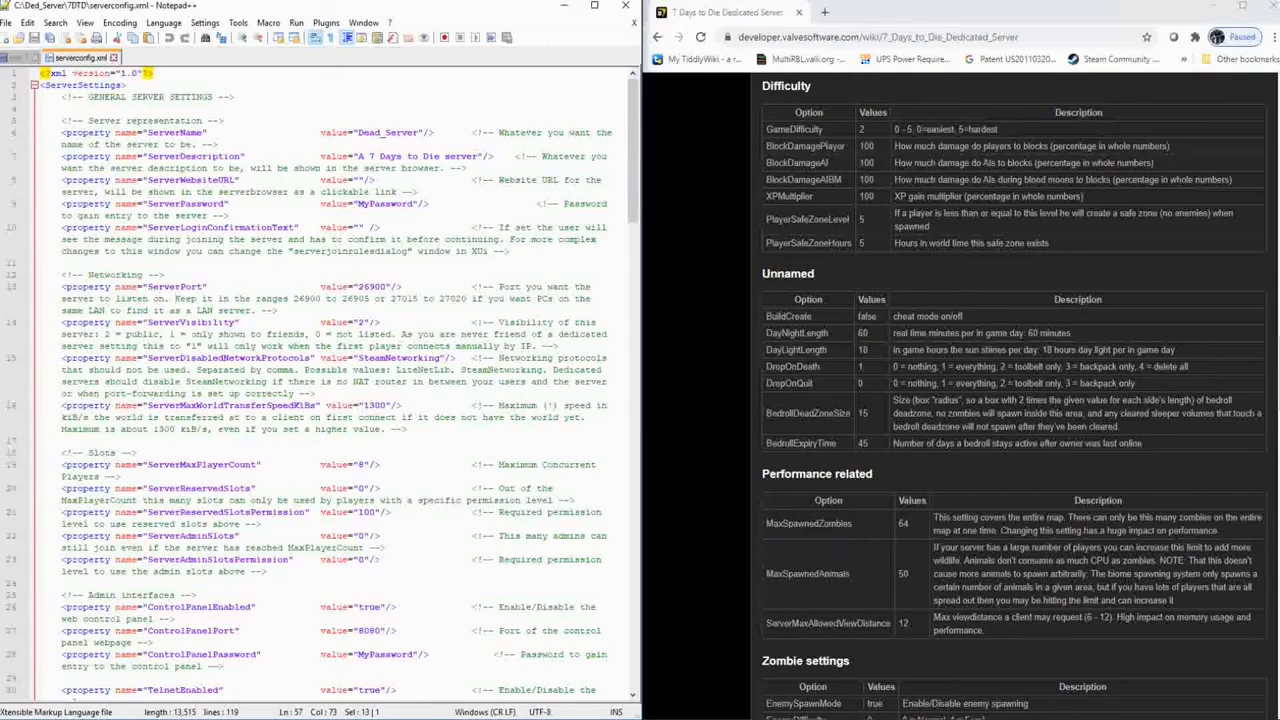
scroll(1010, 400, "down", 3)
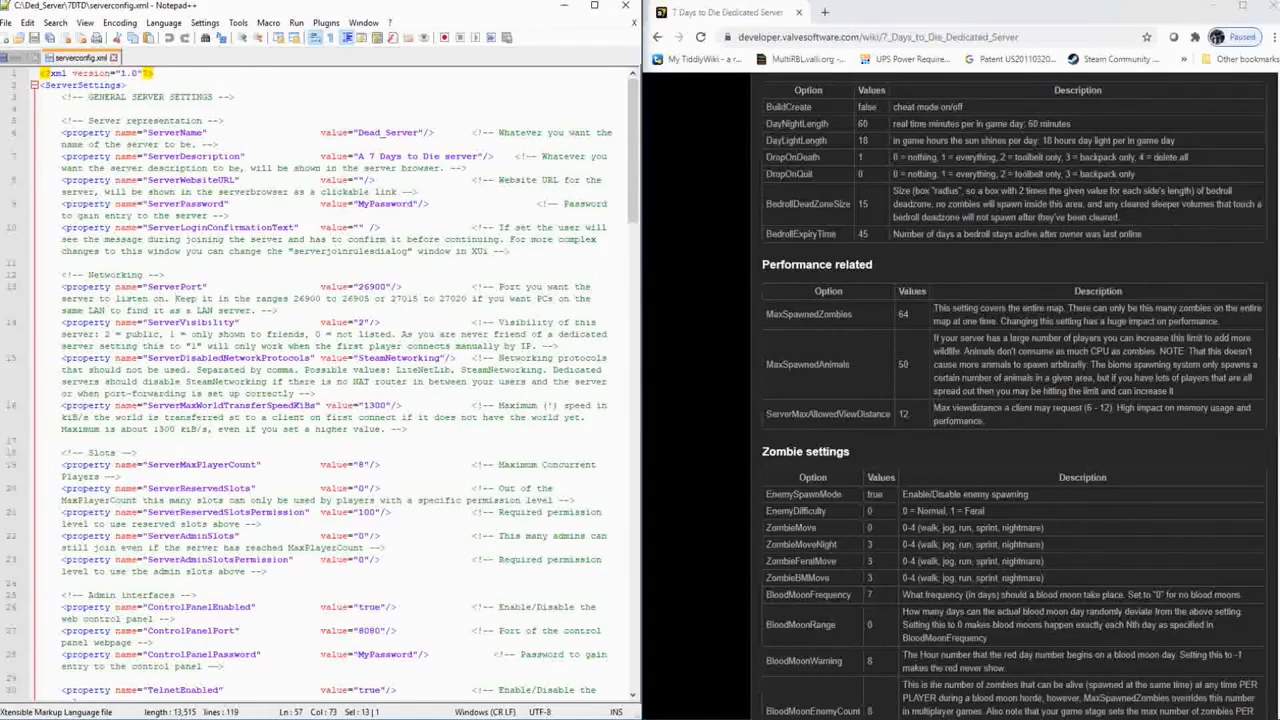
scroll(1010, 400, "down", 3)
scroll(960, 400, "down", 2)
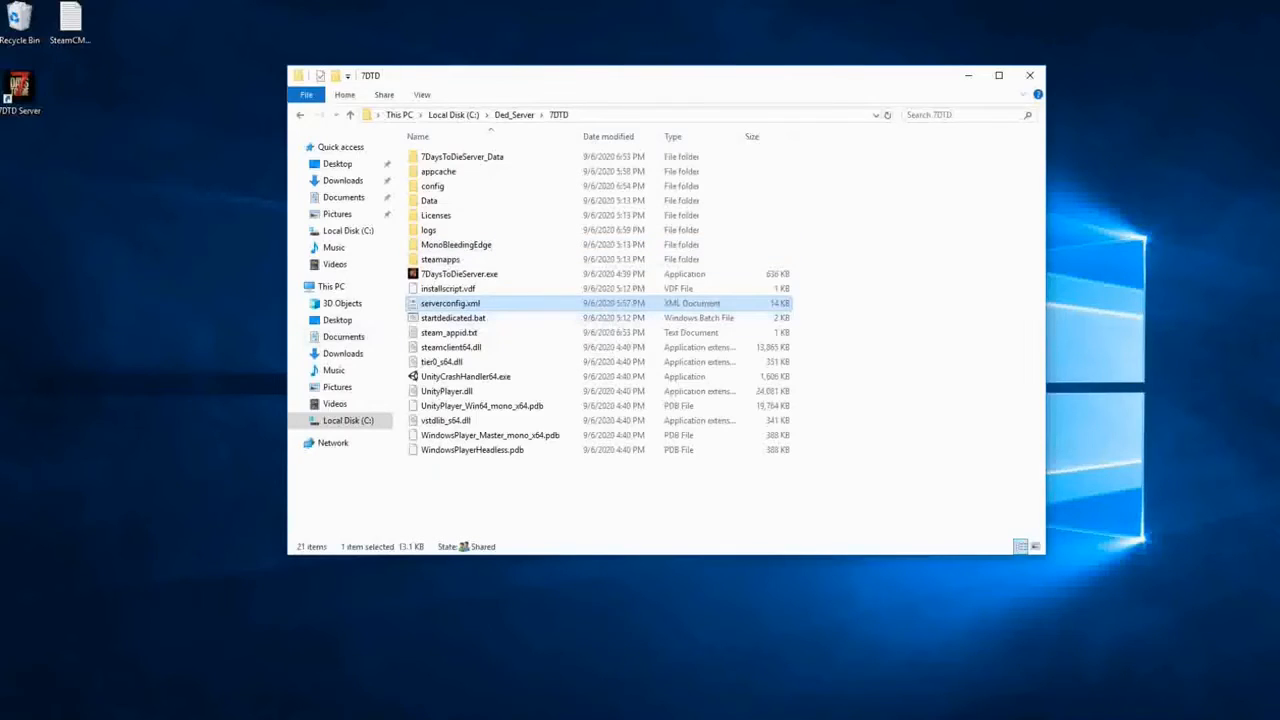
Step: Launch the dedicated server from the 7DTD Server desktop shortcut and skip its startup countdowns
double_click(20, 90)
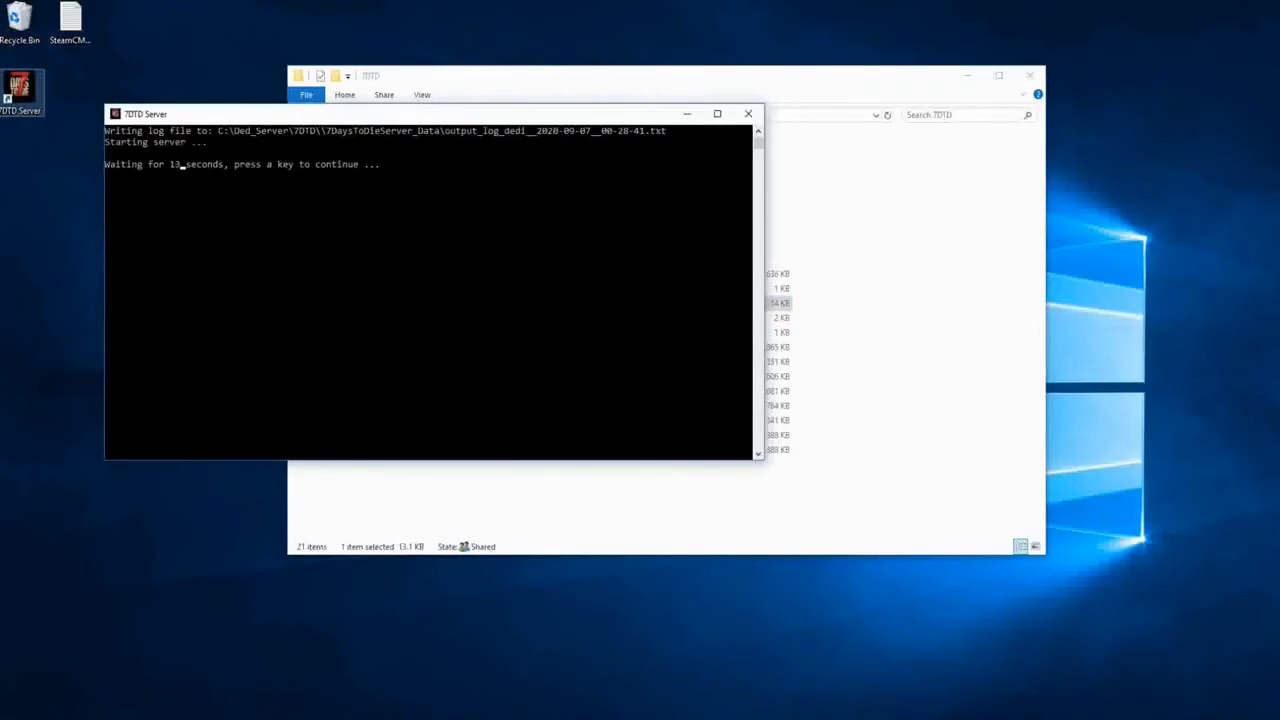
key("Return")
key("Return")
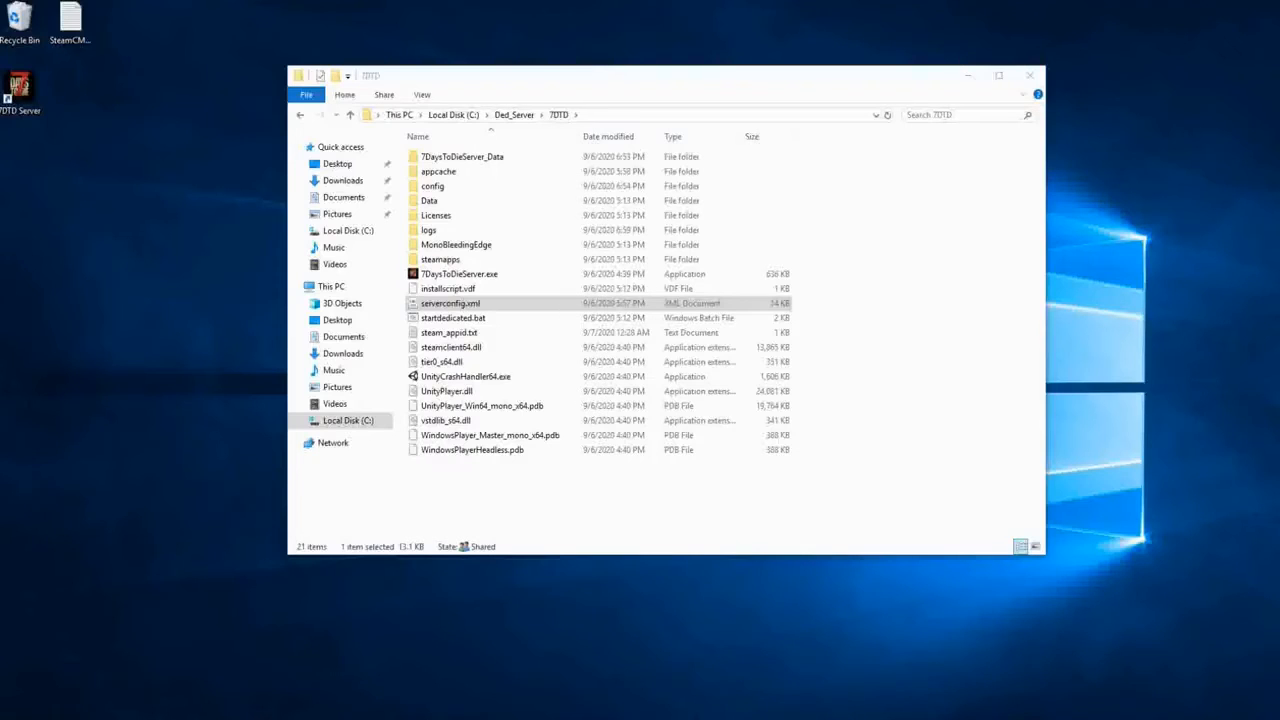
Step: Check the CPU and memory use of 7DaysToDieServer.exe in Task Manager and close it
right_click(460, 708)
left_click(505, 663)
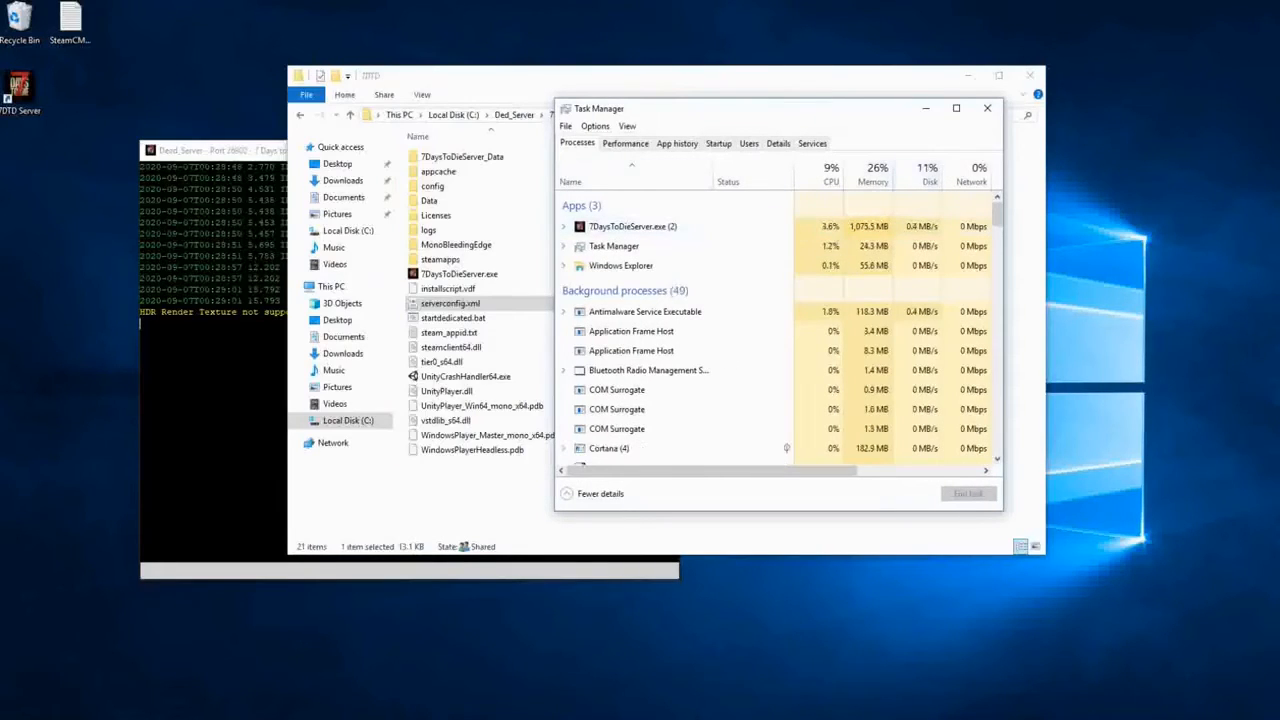
left_click(987, 108)
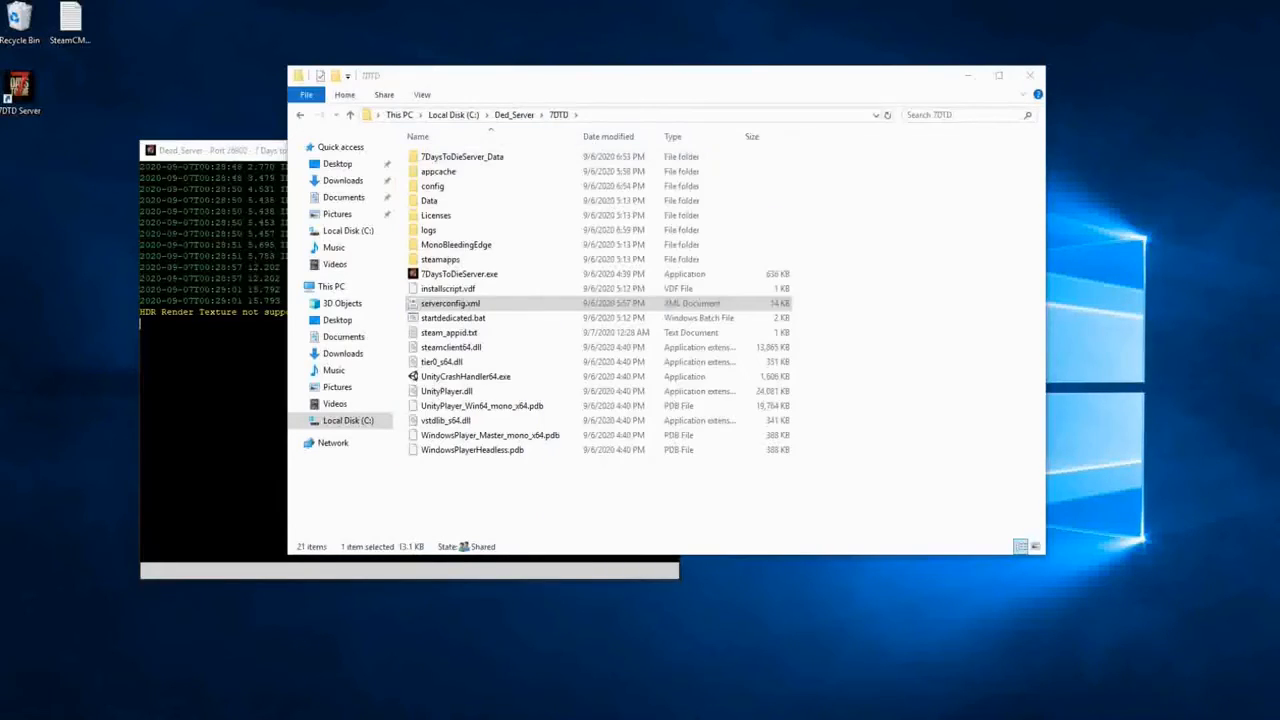
Step: Switch to Chrome and open the server's web control panel at 192.168.254.12:8080
key("alt+Tab")
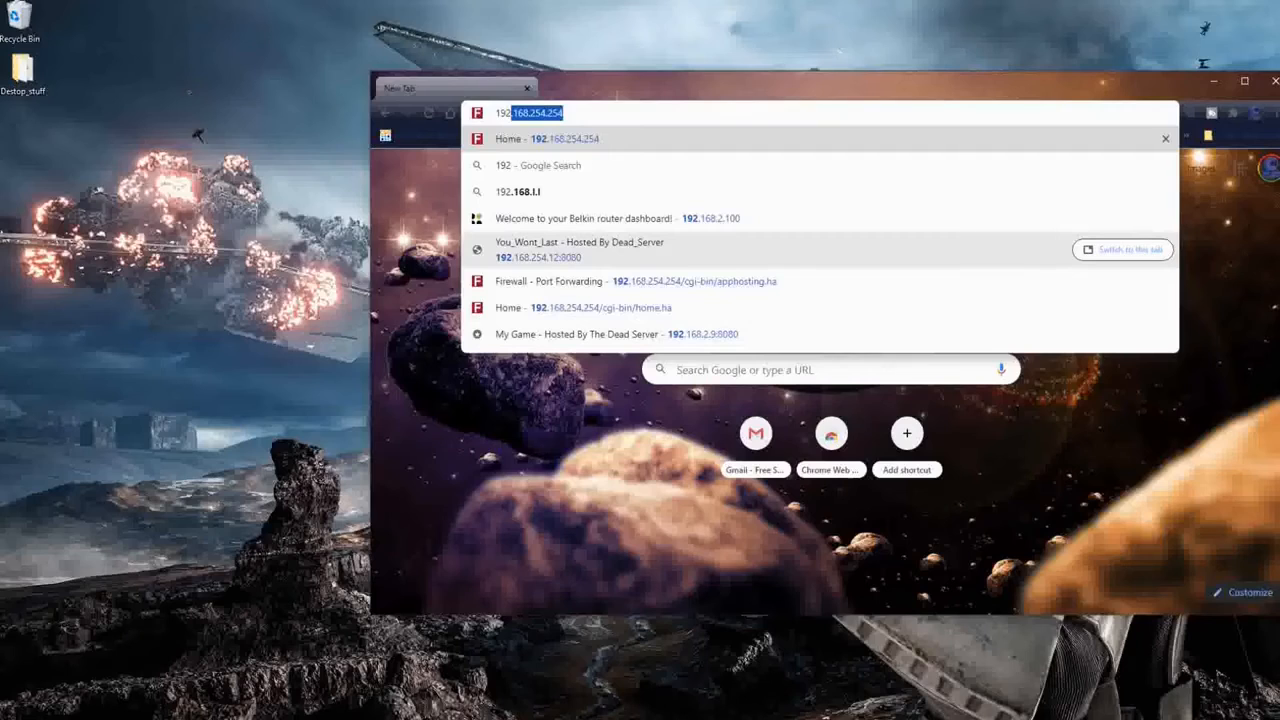
key("Down")
key("Down")
key("Down")
key("Down")
key("Return")
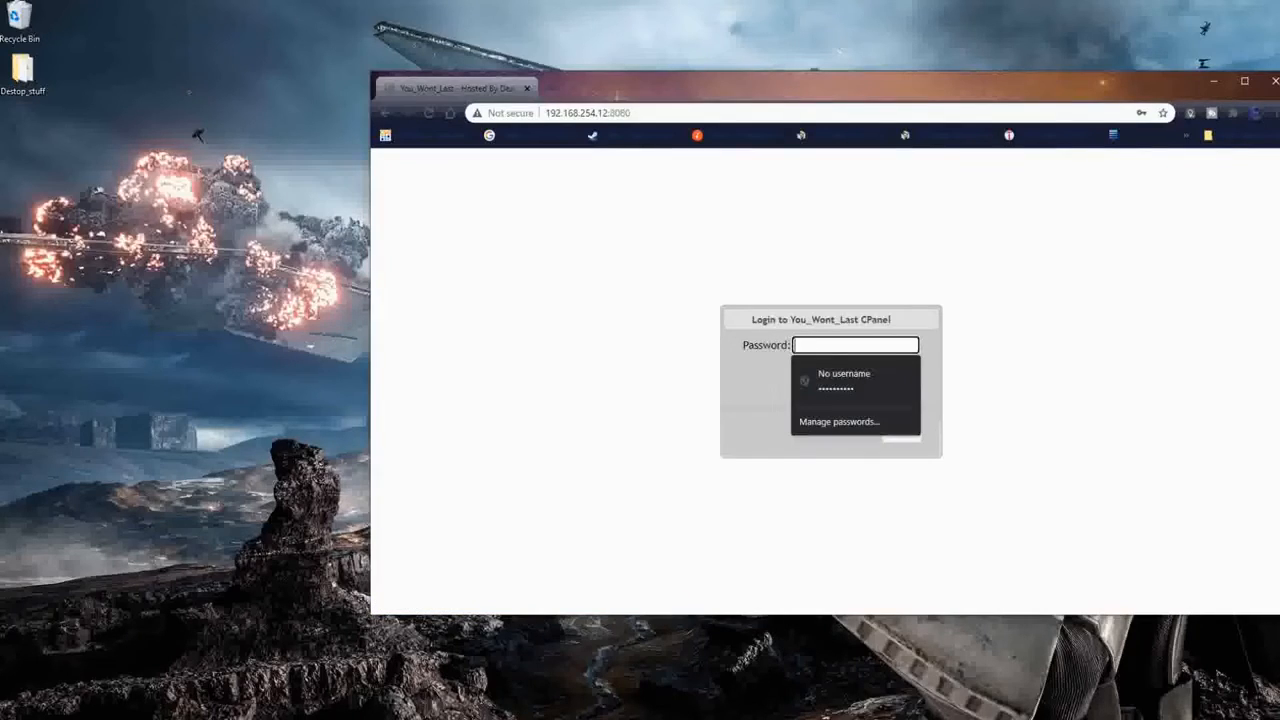
Step: Submit the control panel password to log in to the You_Wont_Last CPanel and close the browser after viewing the server log
type("•••••")
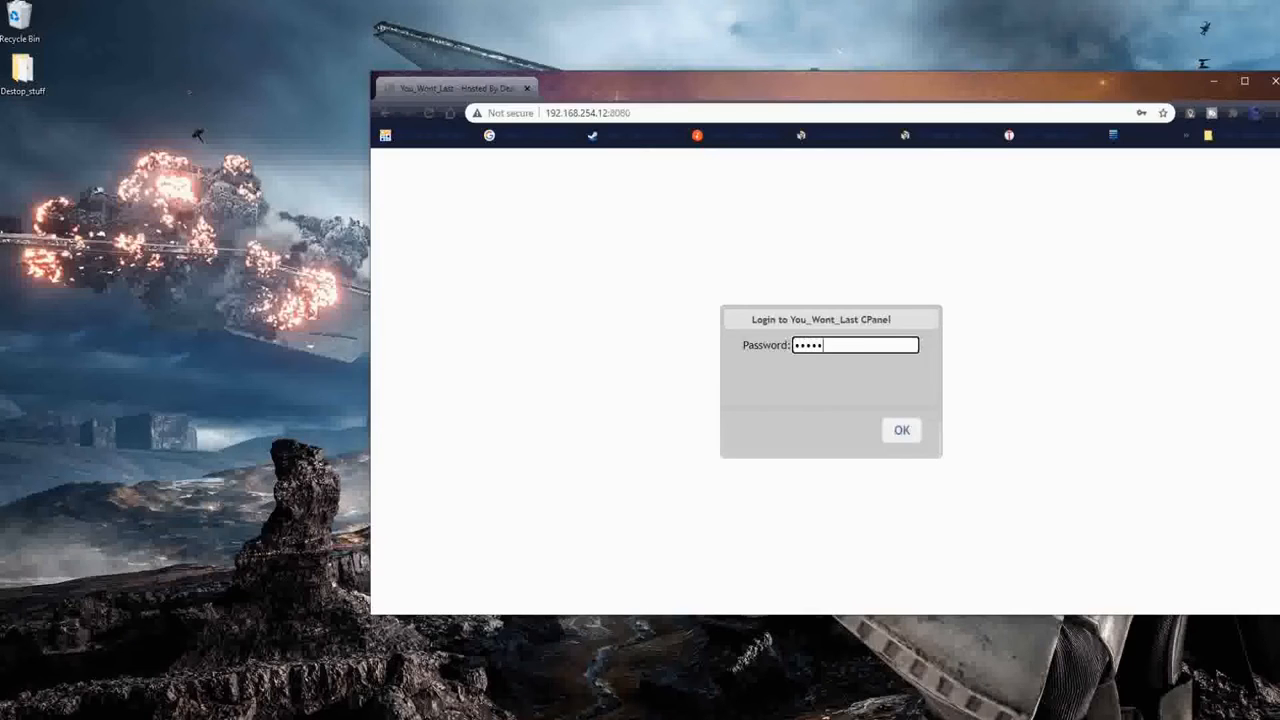
type("••••••")
key("Return")
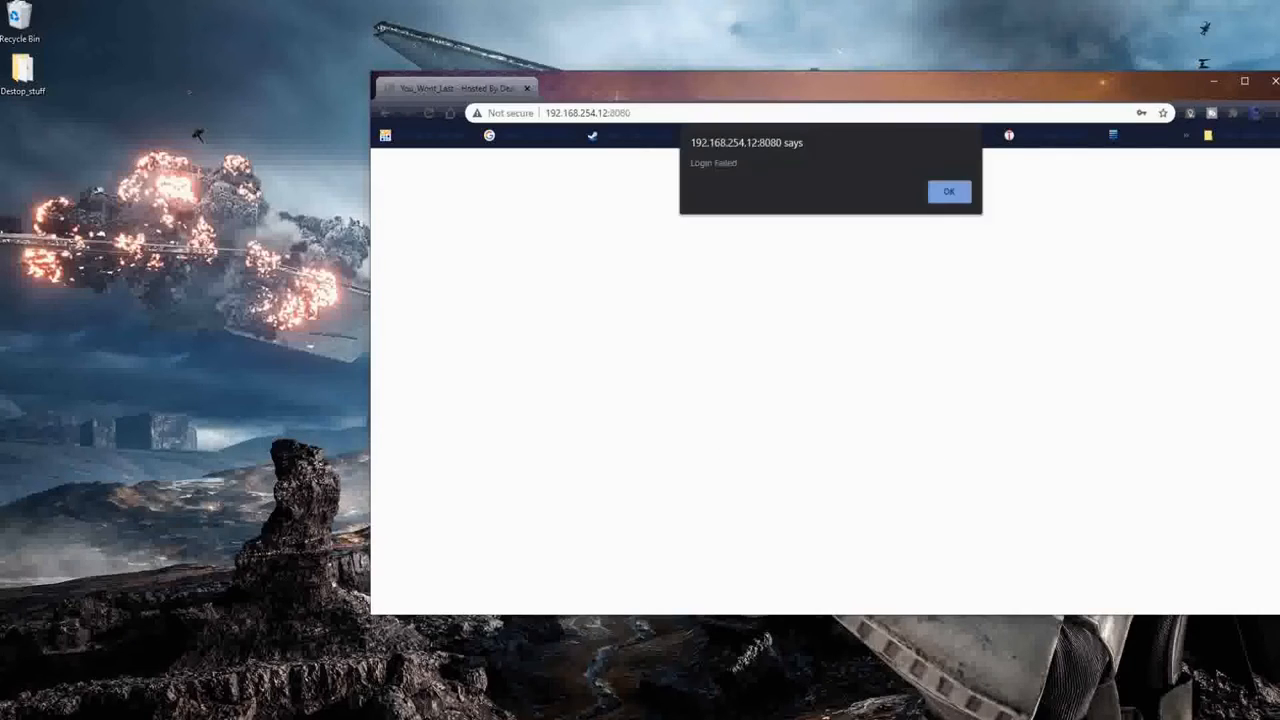
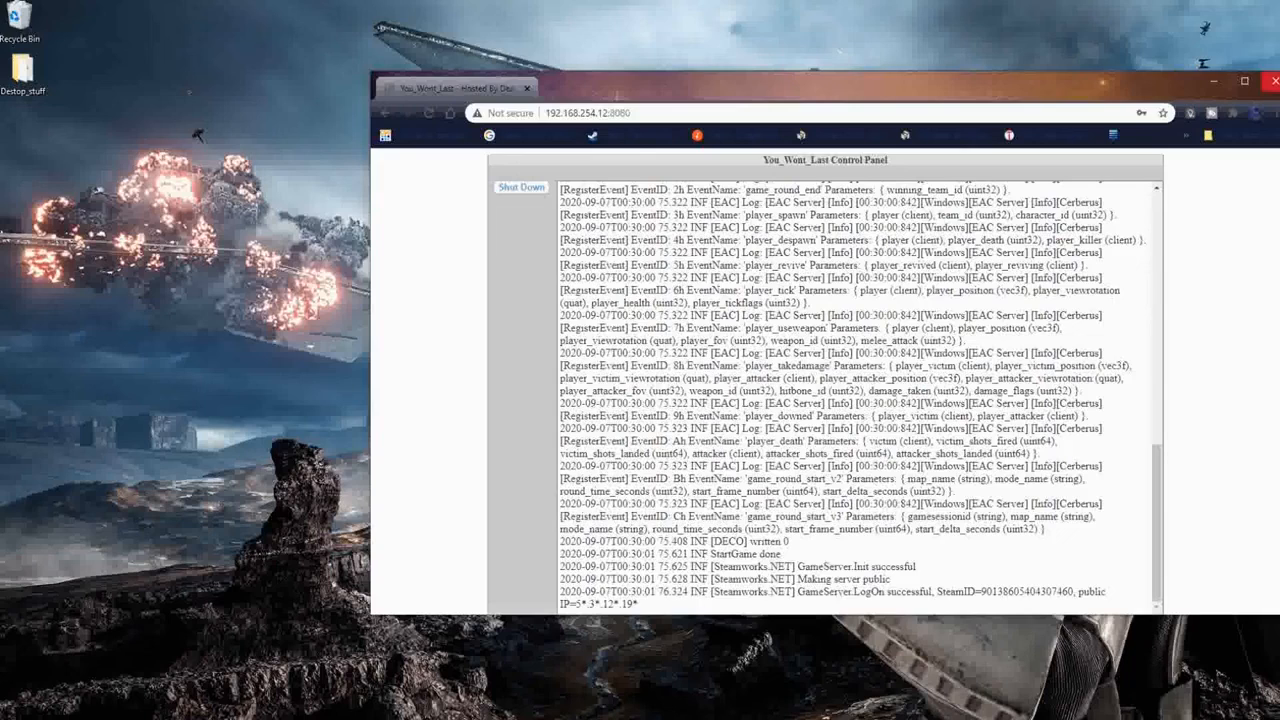
left_click(1268, 80)
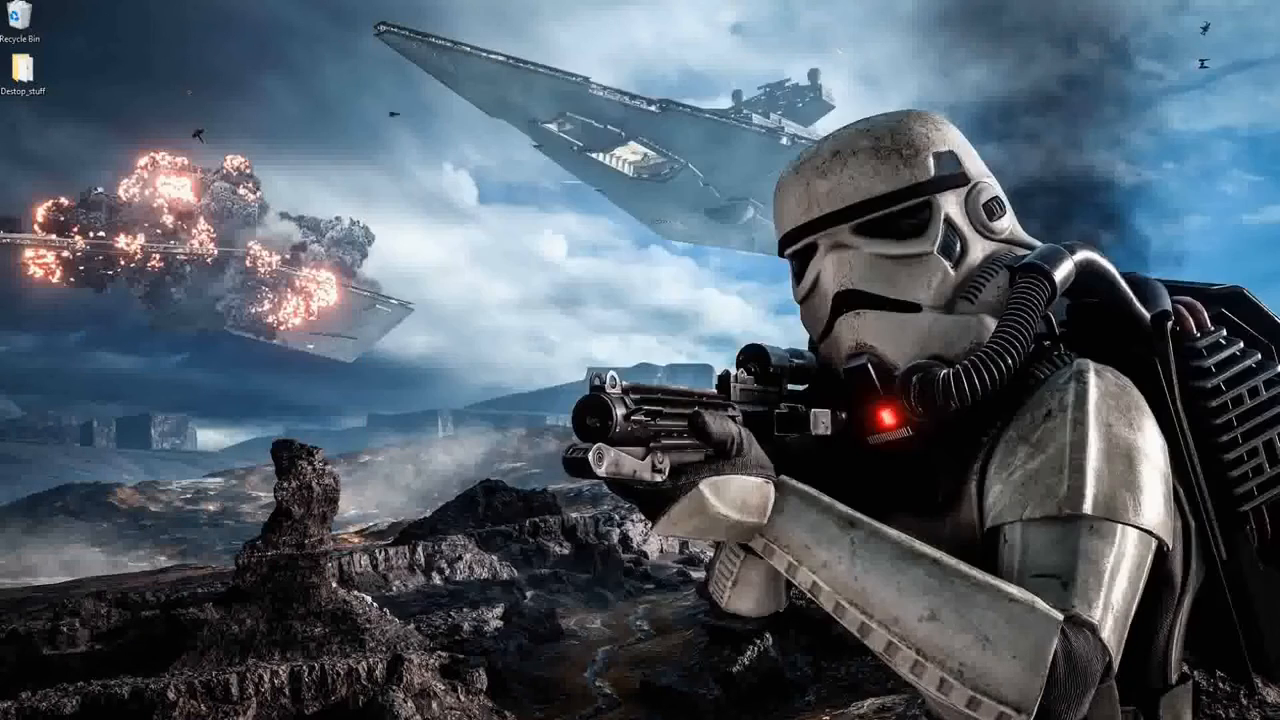